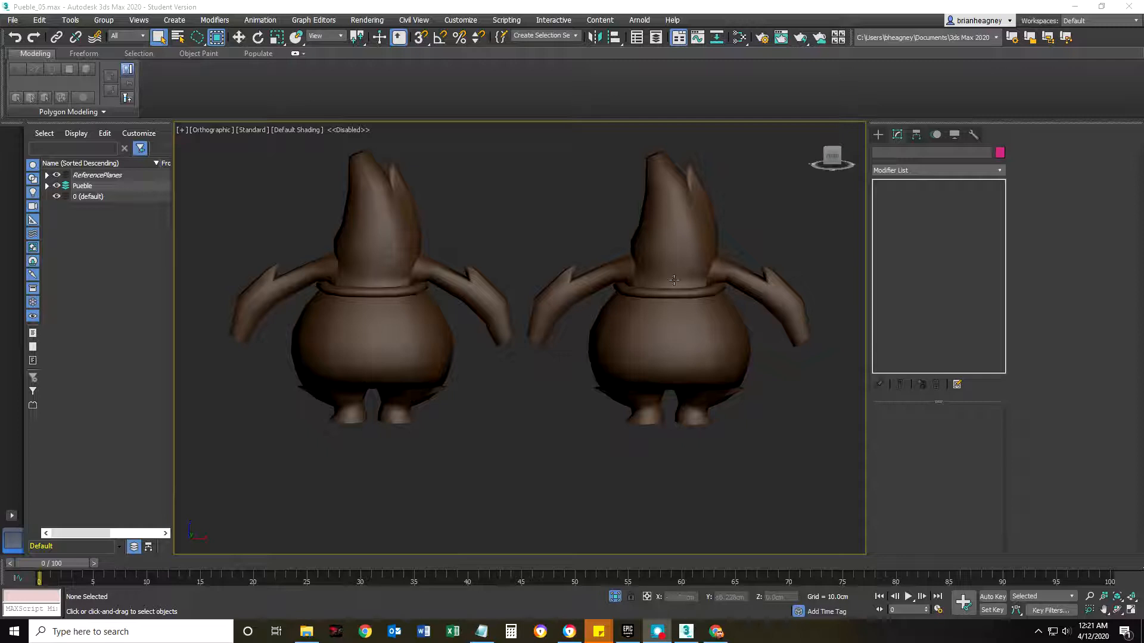
Clone the PUeble_BigHead character along X as one independent copy placed beside the original.
left_click(673, 241)
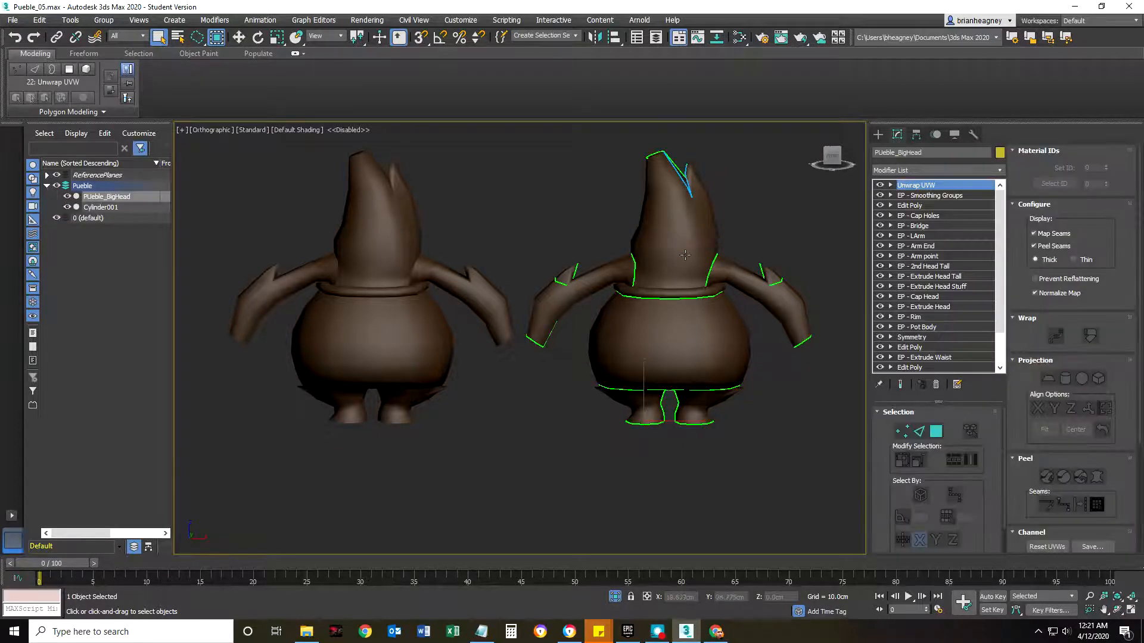
middle_click_drag(724, 276, 525, 285)
scroll(572, 300, "down", 3)
key("w")
left_click_drag(529, 346, 688, 346, "shift")
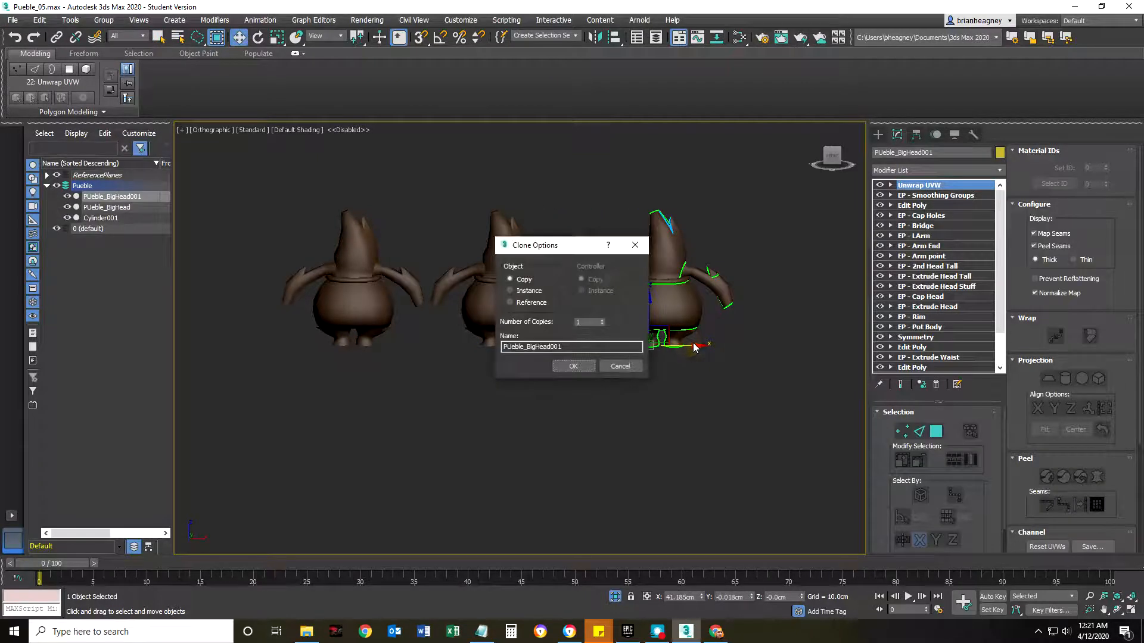
left_click(575, 366)
scroll(587, 306, "up", 5)
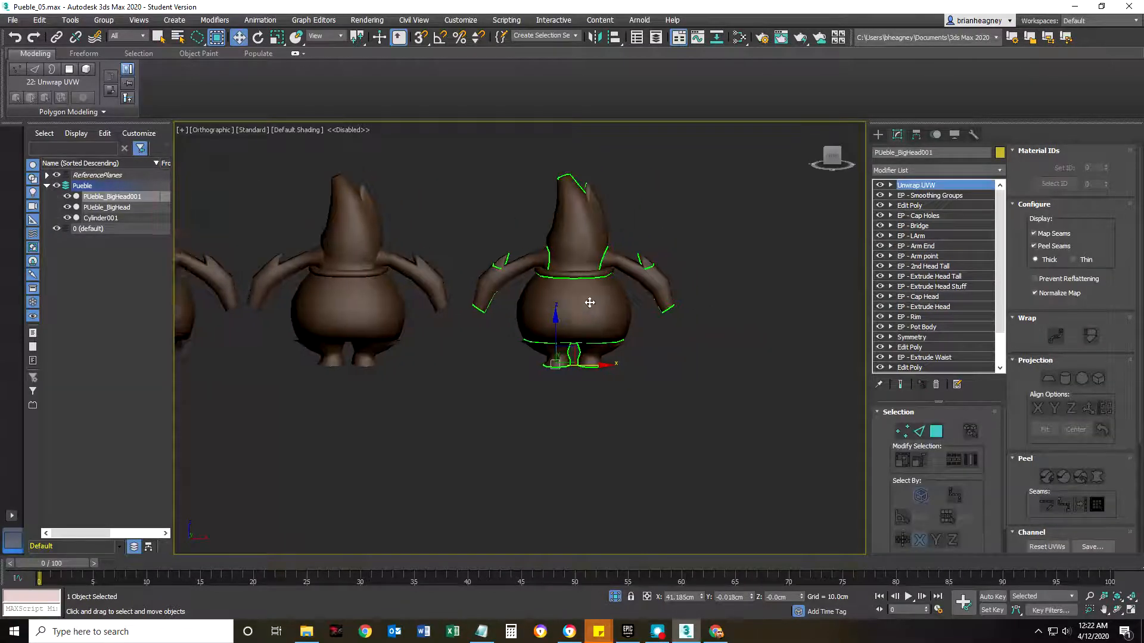
Isolate the new PUeble_BigHead001 copy and clear the selection.
right_click(590, 298)
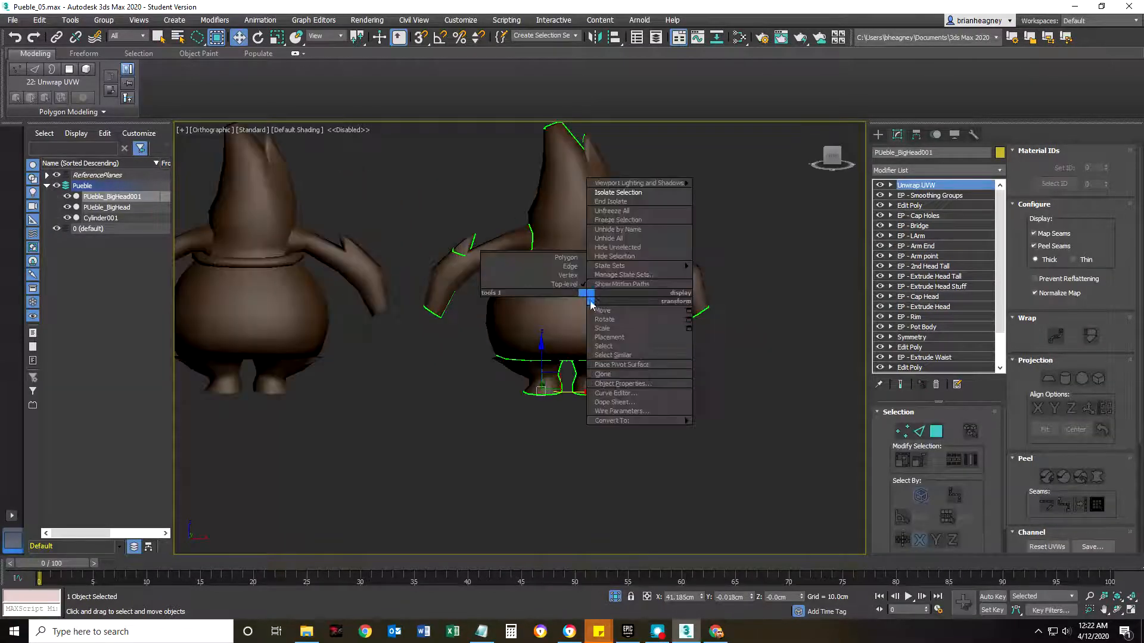
left_click(618, 193)
scroll(530, 338, "up", 2)
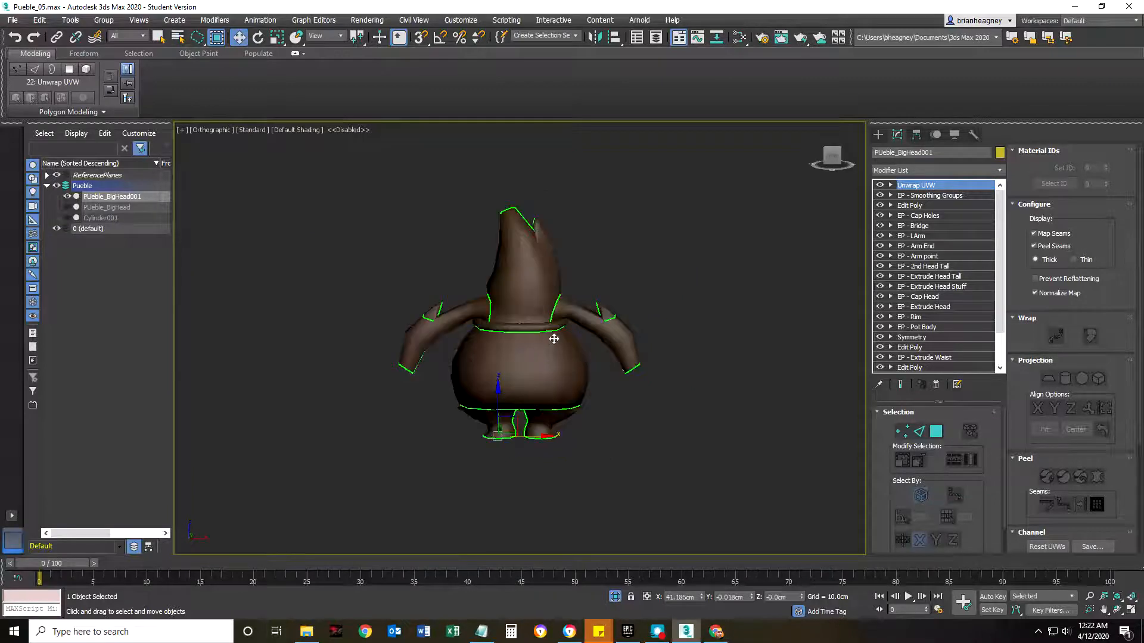
left_click(660, 281)
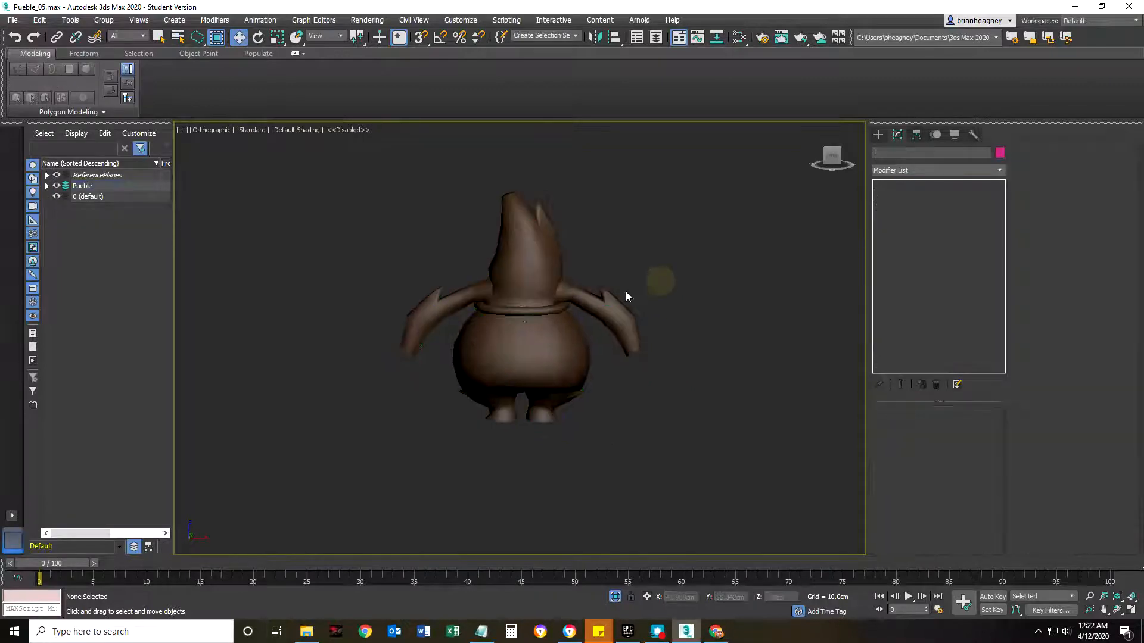
Open the UV Editor for the PUeble_BigHead001 copy and examine its UV shell layout.
left_click(511, 361)
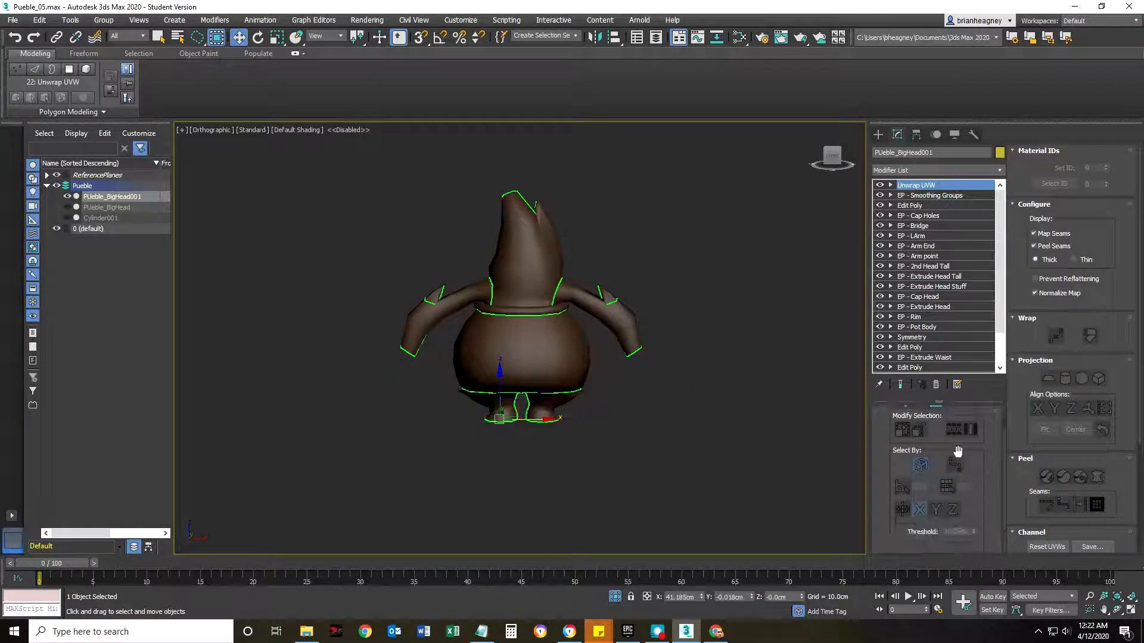
scroll(1040, 359, "down", 5)
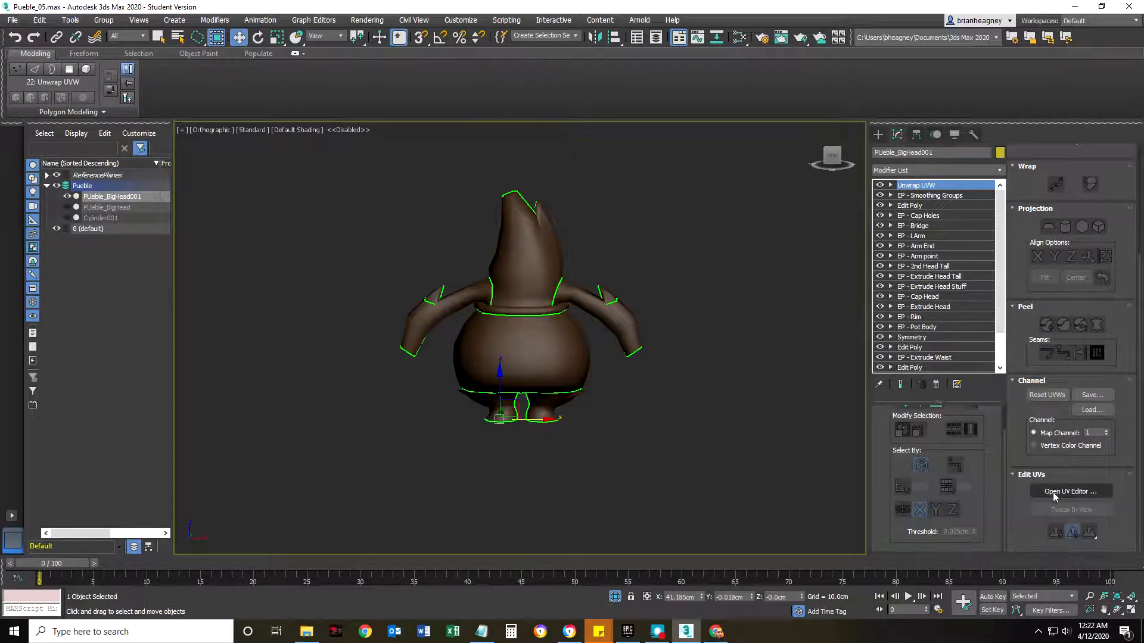
left_click(1063, 492)
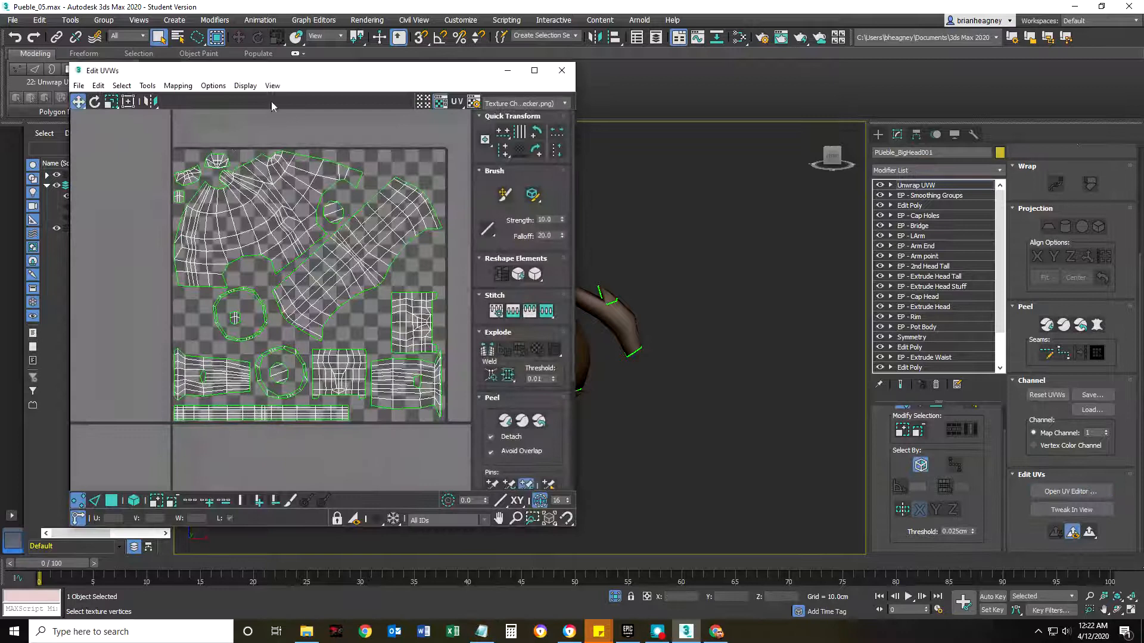
left_click_drag(302, 72, 434, 44)
scroll(397, 186, "up", 3)
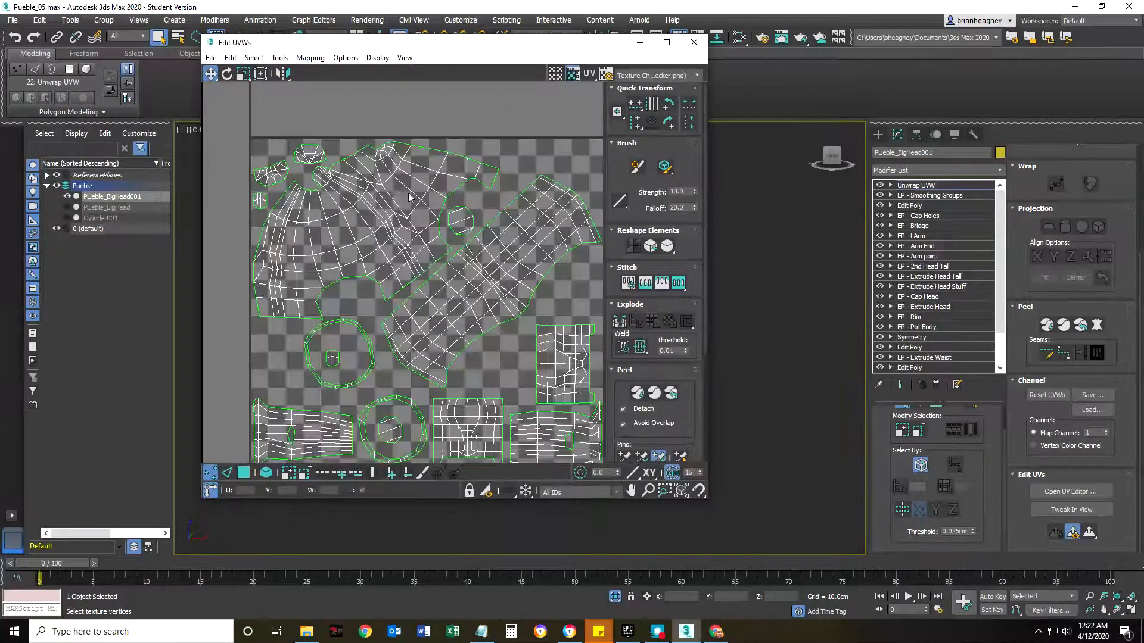
scroll(498, 297, "down", 5)
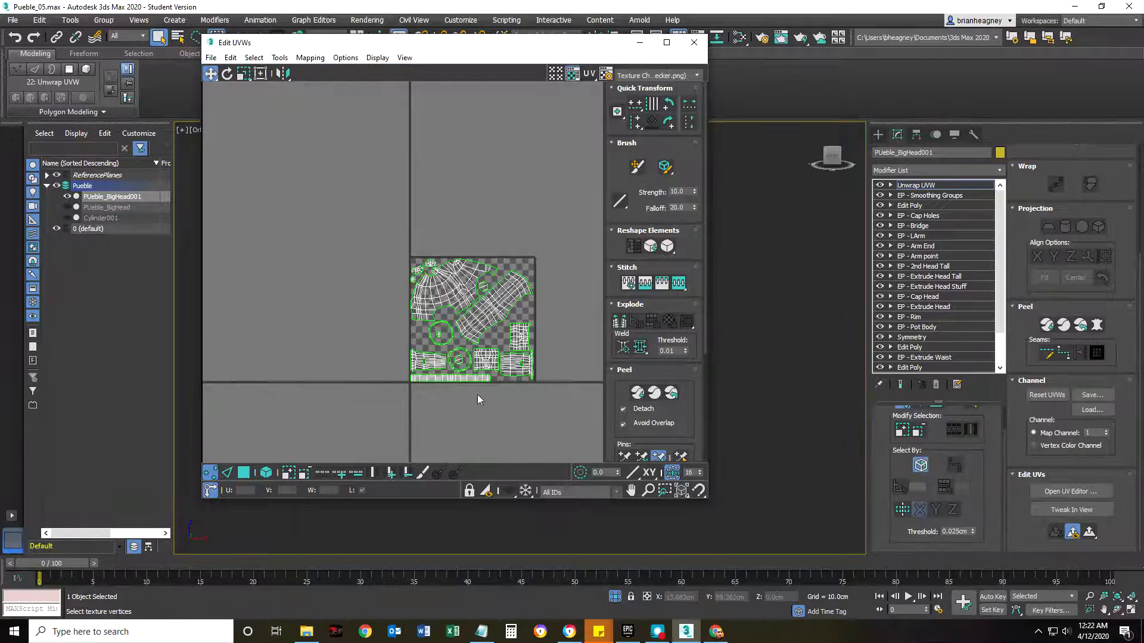
scroll(487, 349, "up", 3)
scroll(426, 290, "down", 5)
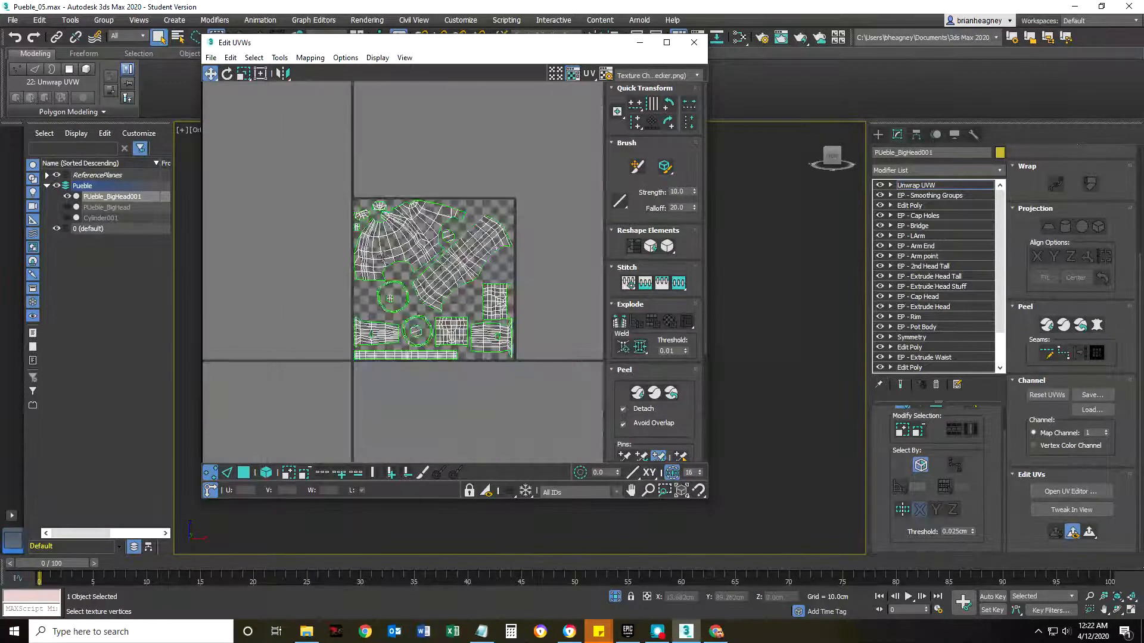
Select the whole head UV shell in polygon element mode, rotate it and move it partly above the UV tile.
left_click(266, 472)
left_click(243, 473)
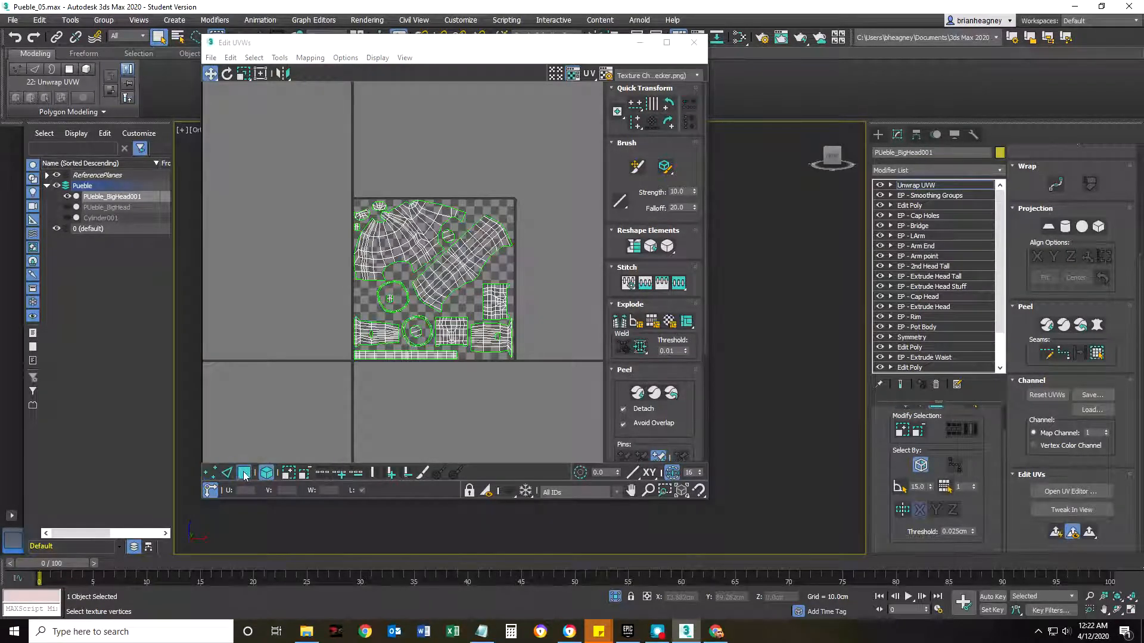
left_click(368, 268)
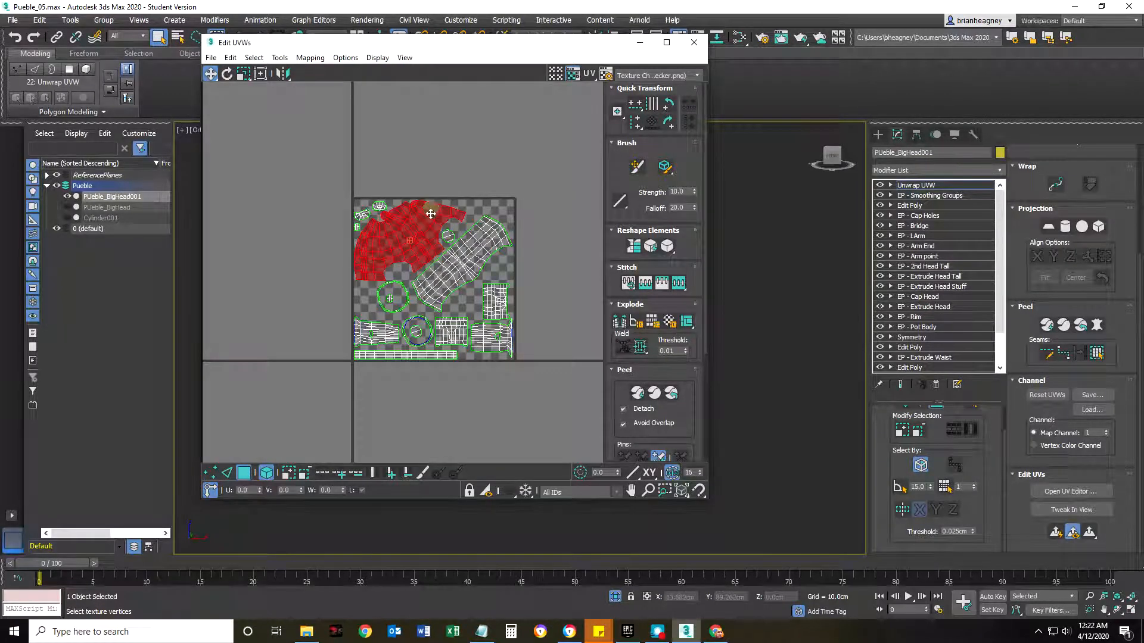
left_click_drag(397, 241, 442, 174)
left_click(227, 73)
key("w")
left_click_drag(405, 120, 403, 157)
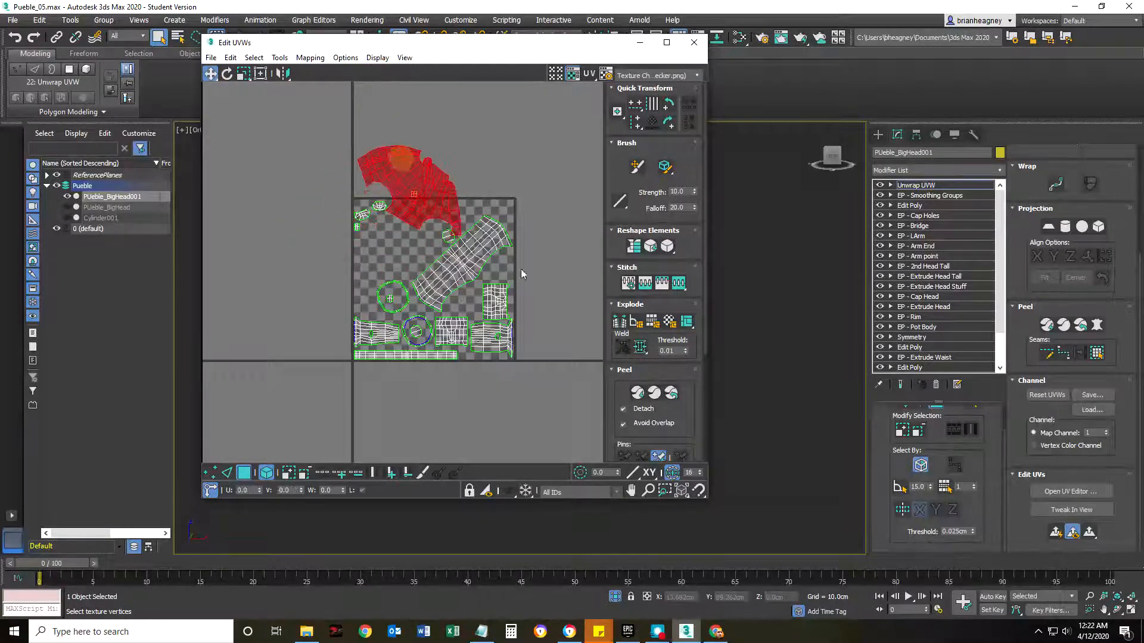
Shift the long diagonal body shell slightly, and rotate and move the head shell back into its former area.
mouse_move(462, 272)
left_mouse_down()
mouse_move(465, 258)
mouse_move(450, 276)
left_mouse_up()
left_click(417, 173)
left_click(227, 73)
left_click_drag(432, 192, 467, 128)
left_click(210, 73)
left_click_drag(413, 179, 406, 231)
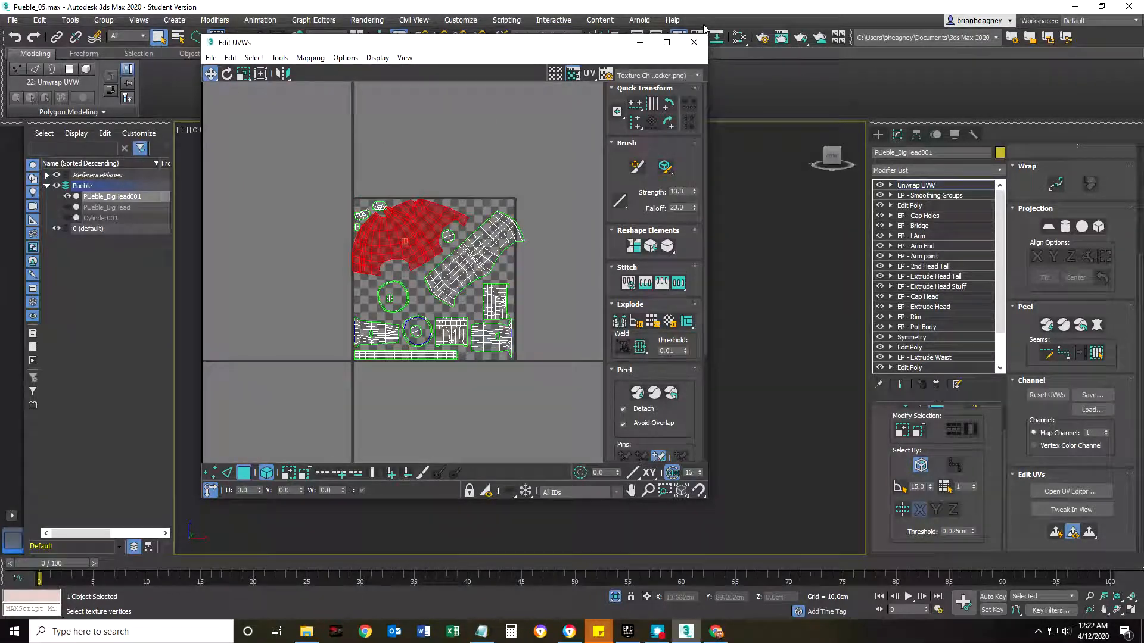
Close the UV Editor and end the isolation of the copy.
left_click(694, 43)
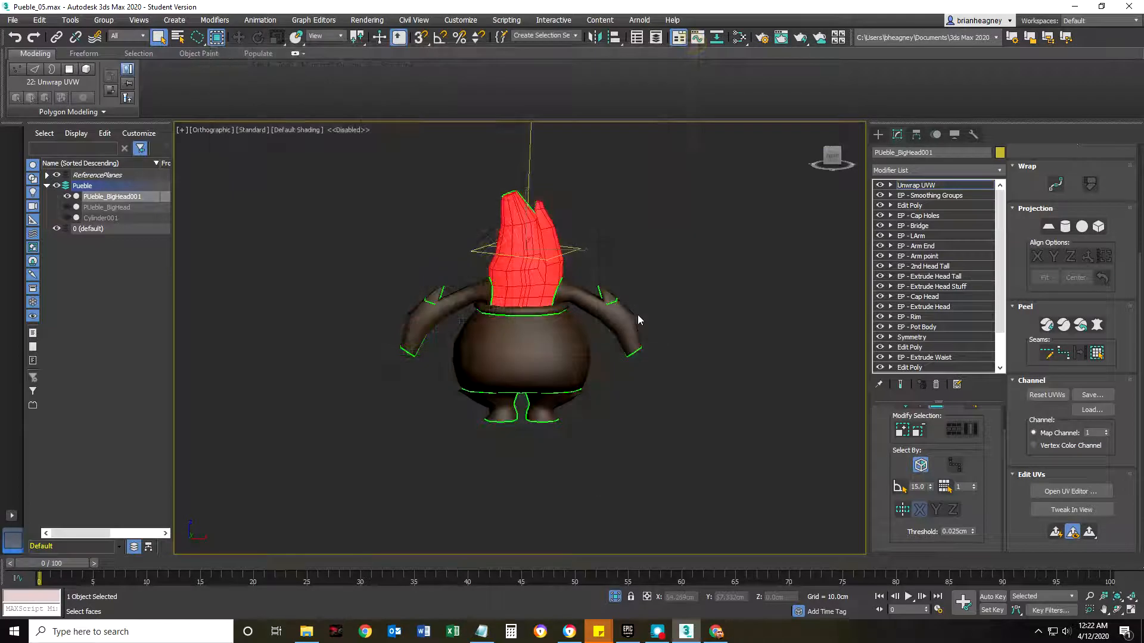
right_click(596, 239)
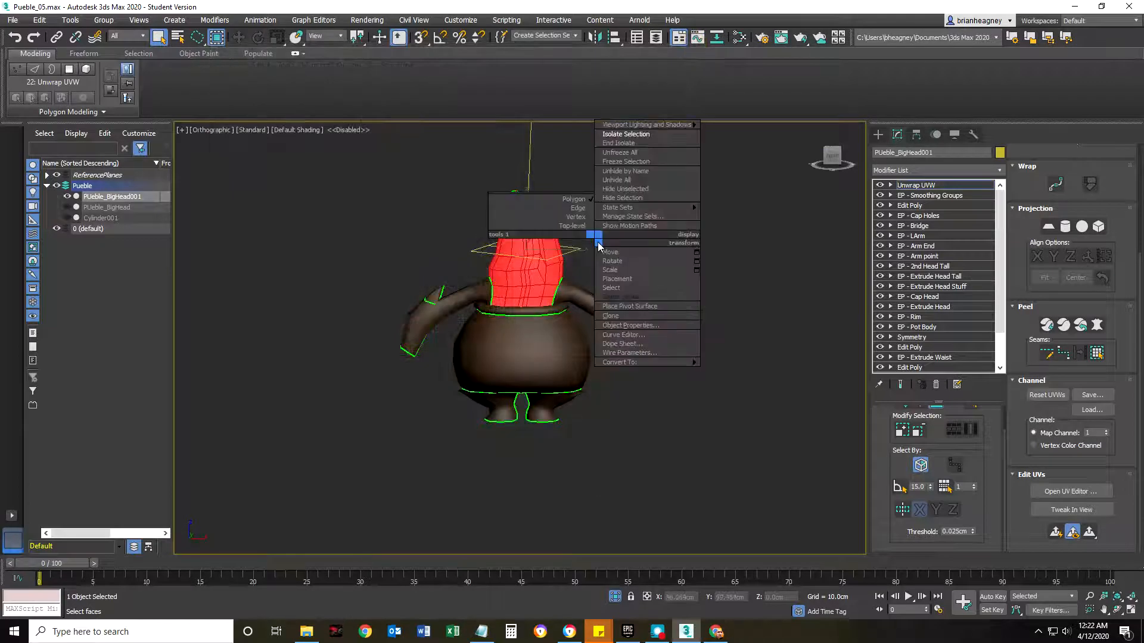
left_click(627, 144)
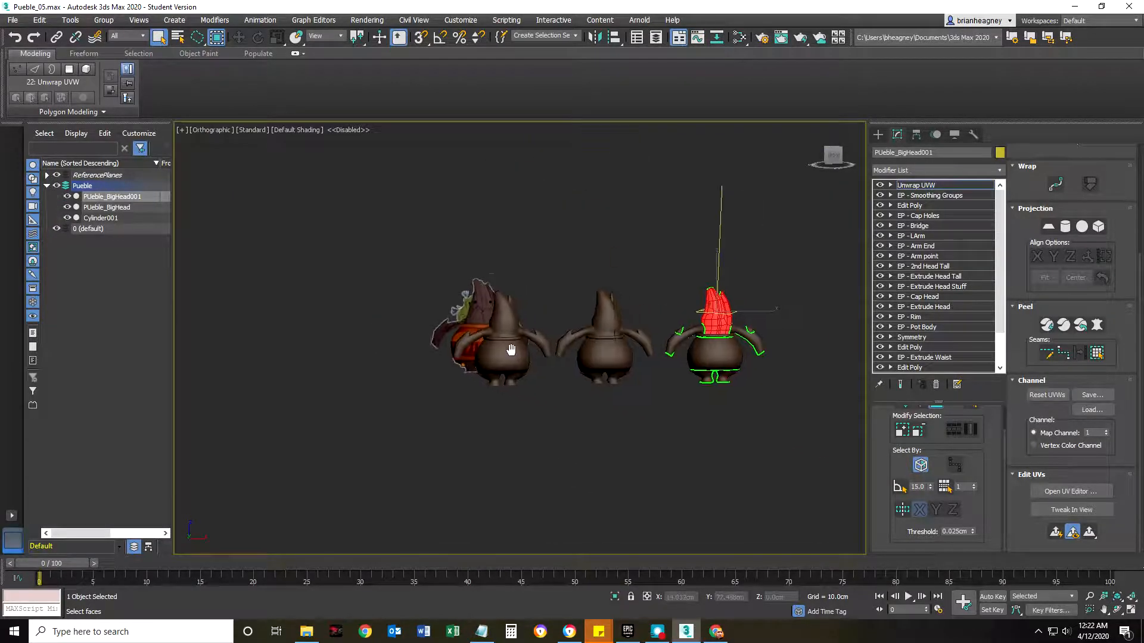
Exit the polygon sub-object level of the copy's Unwrap UVW modifier.
scroll(469, 325, "up", 3)
left_click(509, 345)
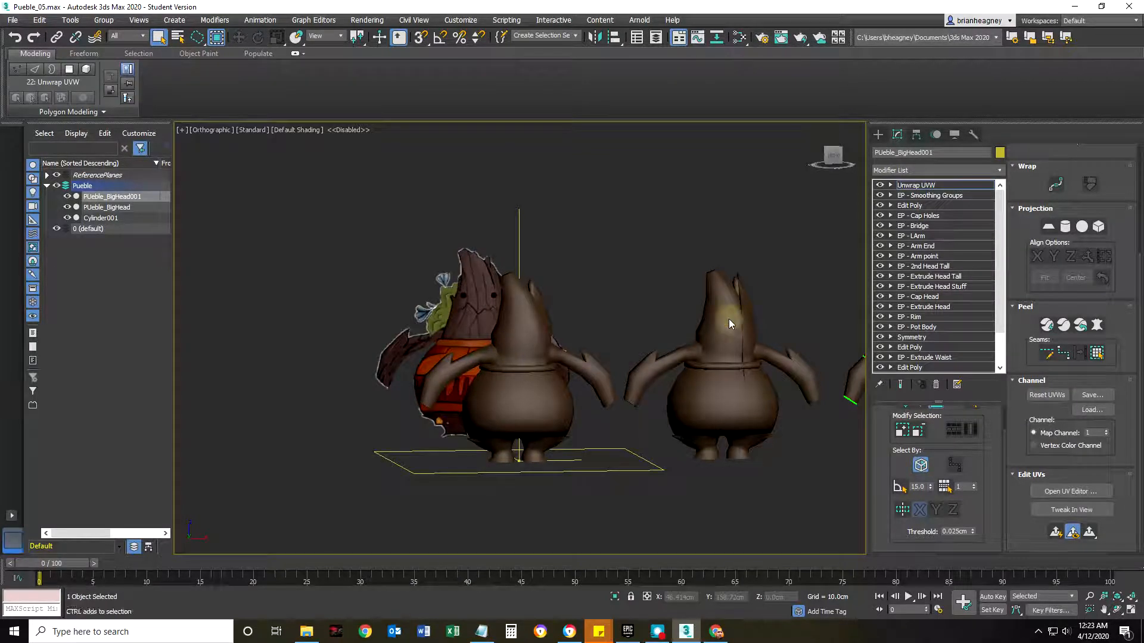
left_click(909, 184)
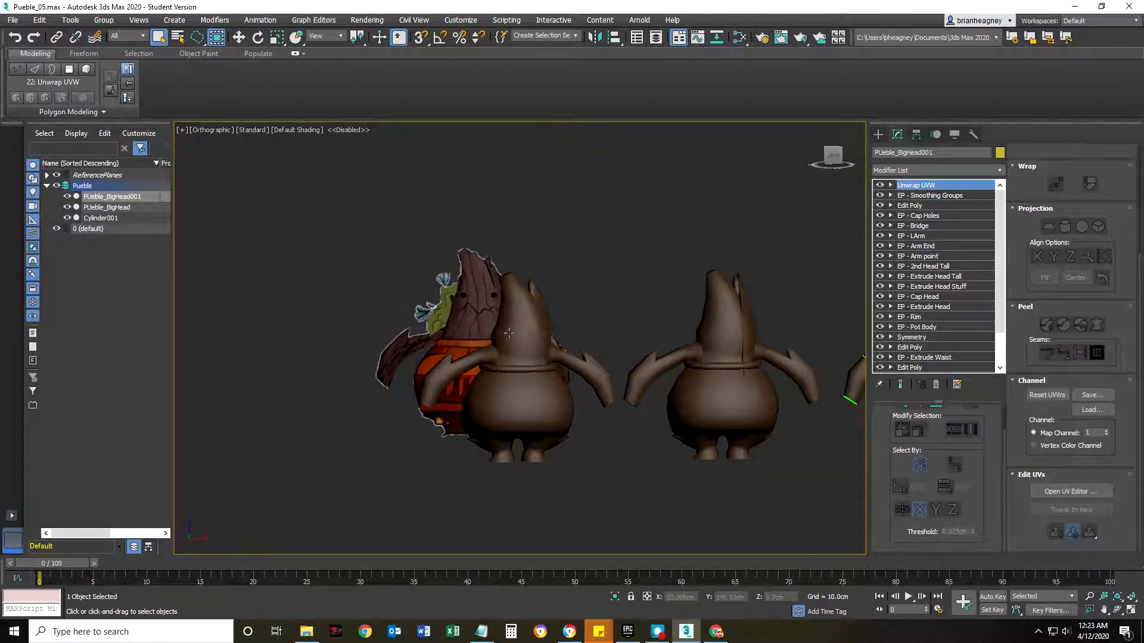
Select the PUeble_BigHead and Cylinder001 characters together with a crossing region selection.
left_click(508, 334)
left_click(743, 344, "ctrl")
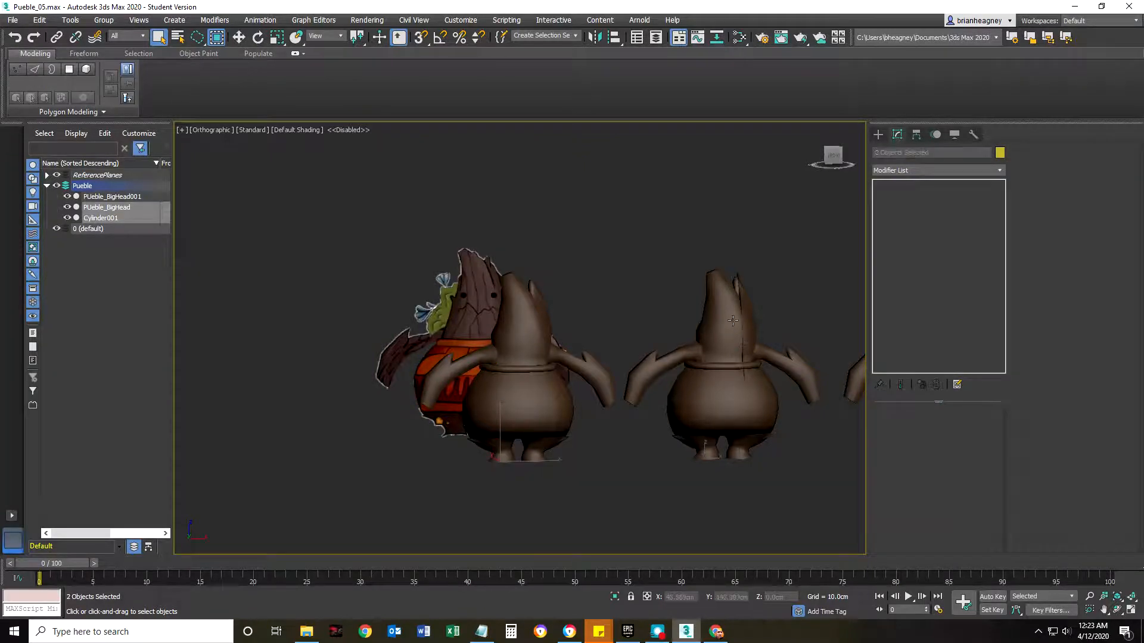
left_click(733, 321)
left_click(528, 350, "ctrl")
left_click(684, 401, "alt")
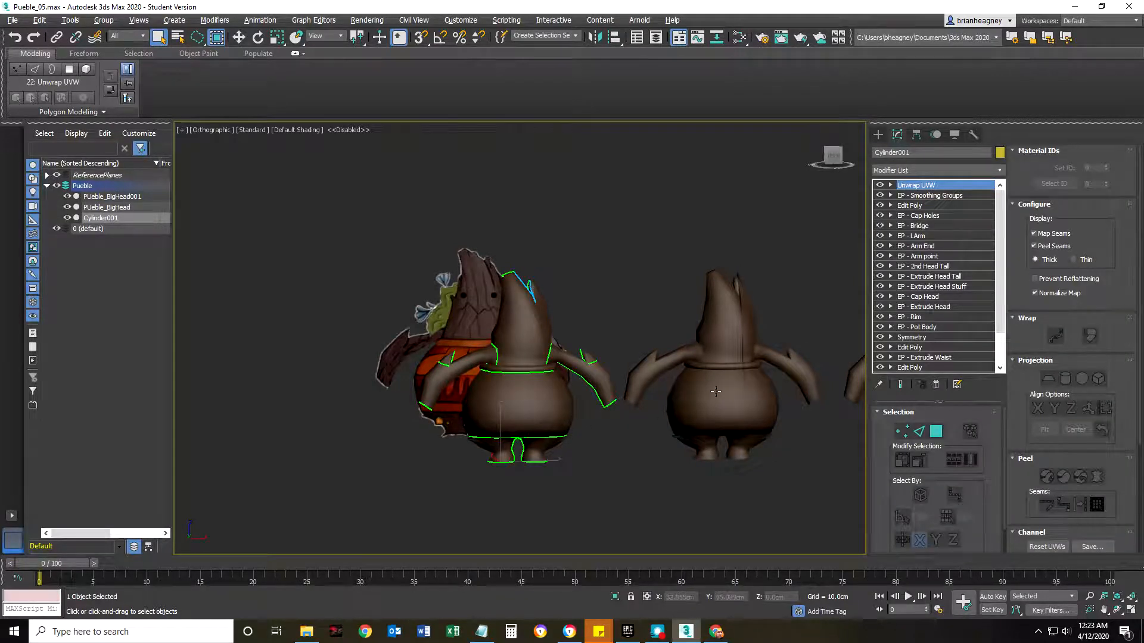
left_click_drag(588, 462, 544, 427)
mouse_move(676, 488)
left_mouse_down()
mouse_move(700, 484)
mouse_move(560, 412)
mouse_move(556, 426)
left_mouse_up()
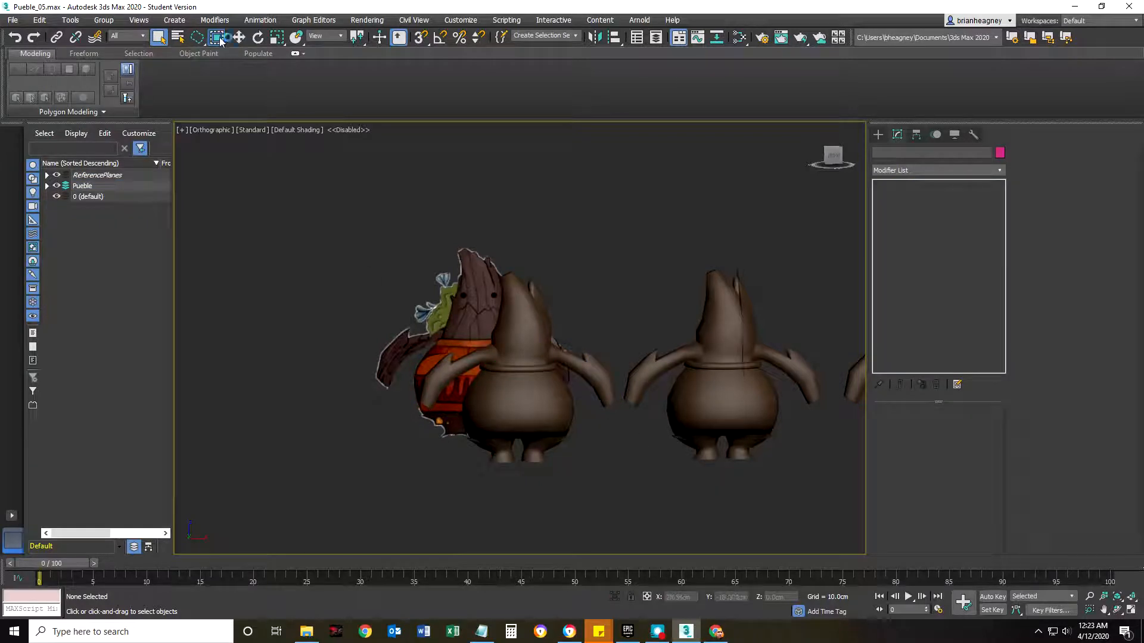
mouse_move(550, 475)
left_mouse_down()
mouse_move(714, 479)
mouse_move(723, 417)
left_mouse_up()
mouse_move(704, 218)
left_mouse_down()
mouse_move(709, 274)
mouse_move(538, 326)
mouse_move(530, 305)
left_mouse_up()
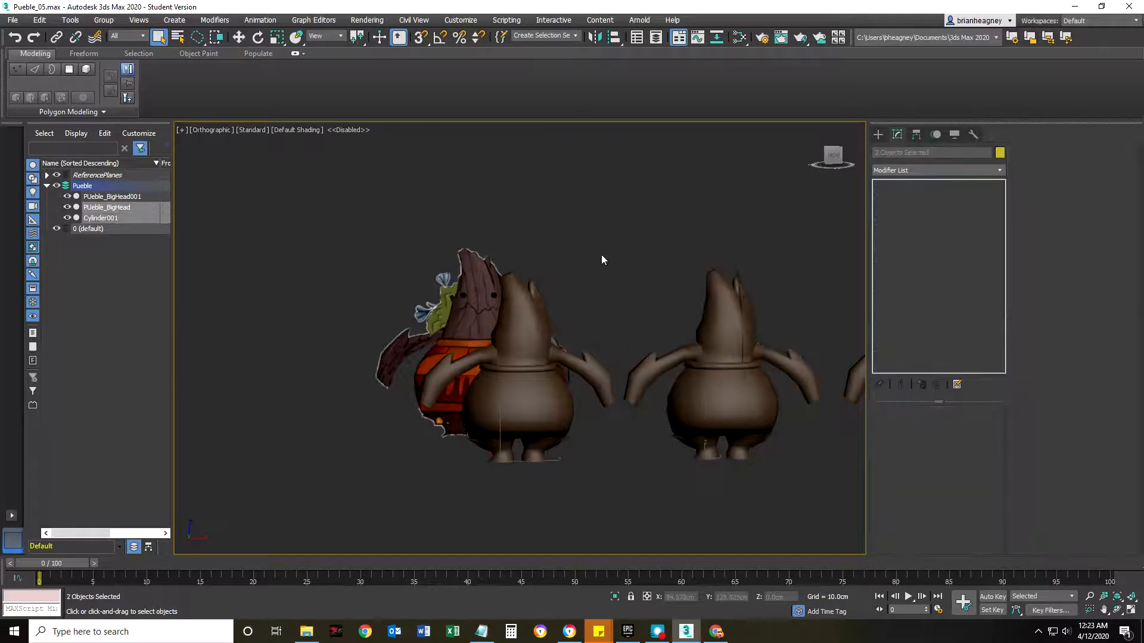
Isolate the two selected characters and clear the selection.
scroll(605, 404, "down", 6)
scroll(609, 421, "up", 3)
middle_click_drag(598, 404, 520, 401)
scroll(516, 379, "up", 5)
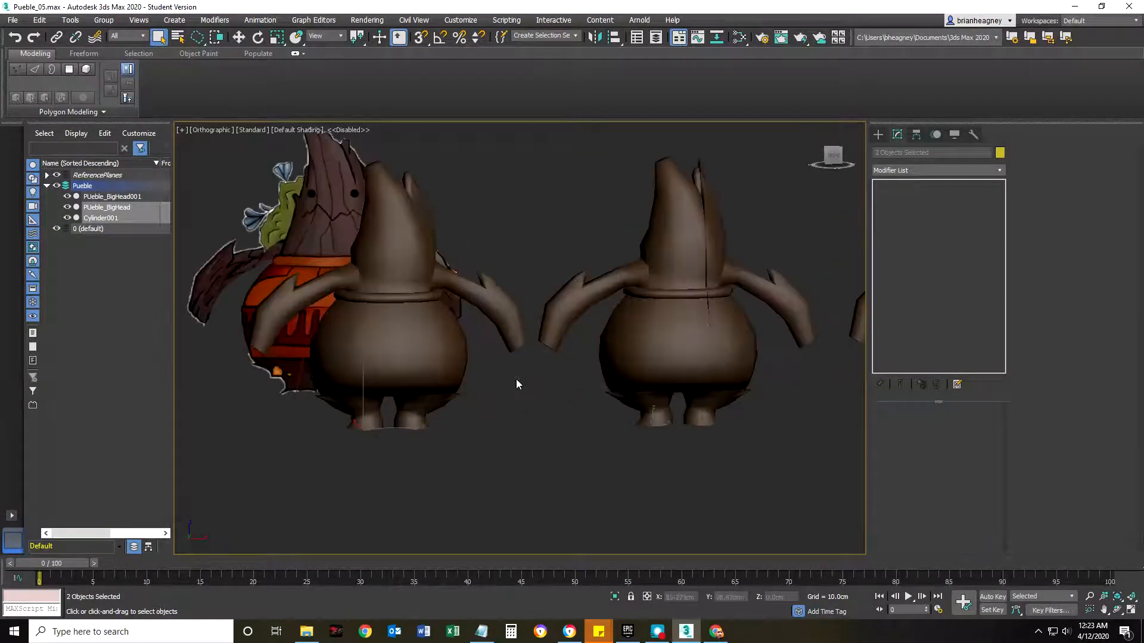
right_click(413, 333)
left_click(438, 227)
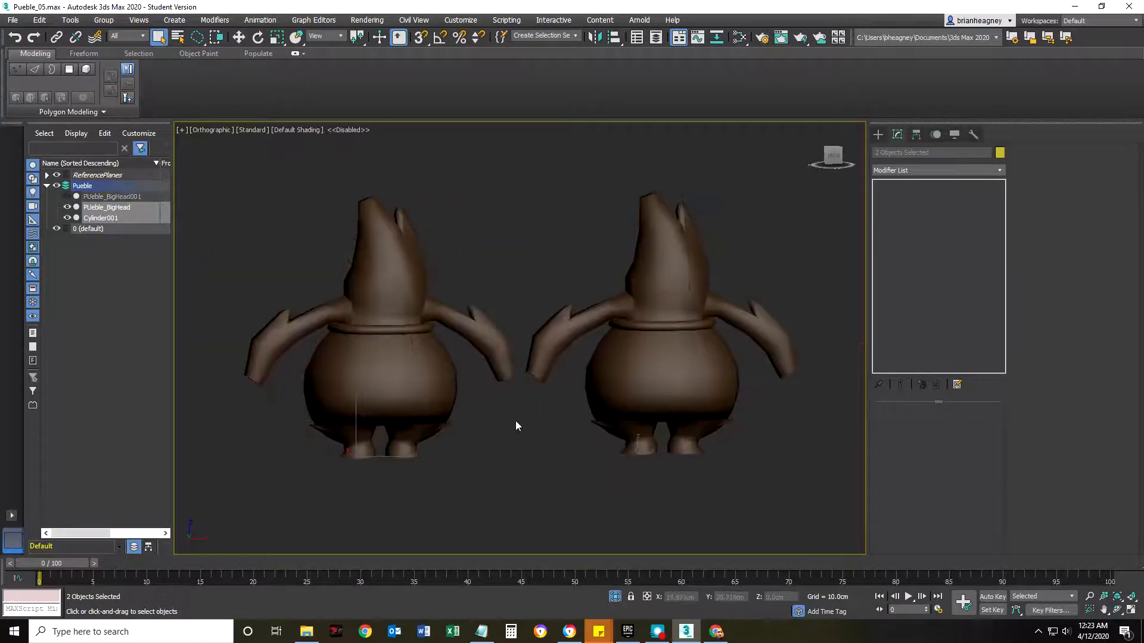
middle_click_drag(513, 427, 509, 416)
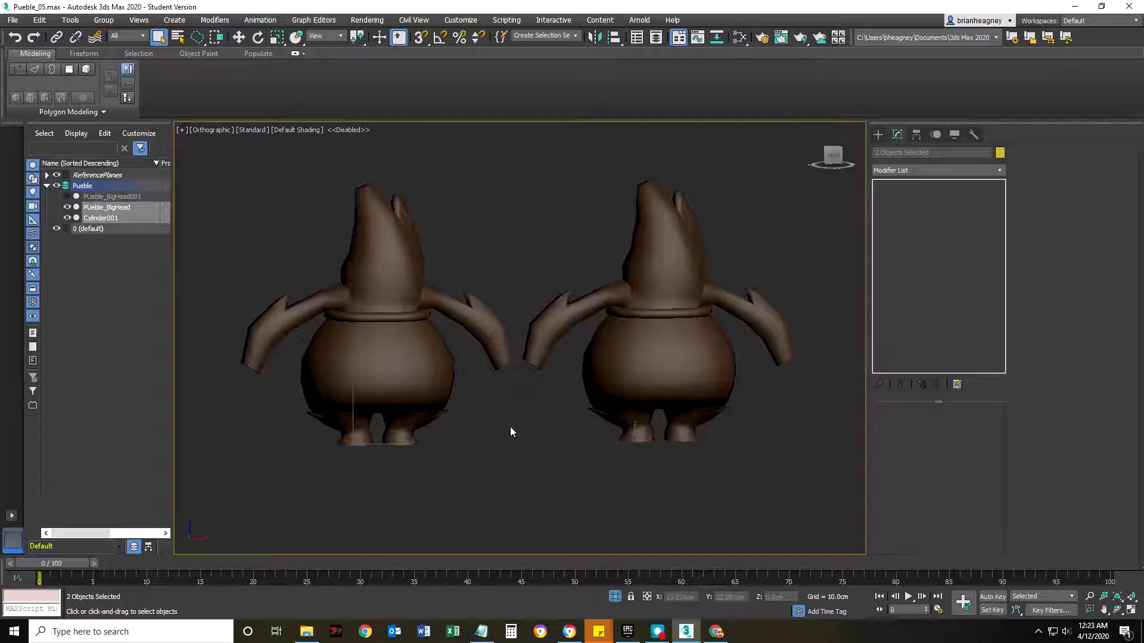
left_click(510, 426)
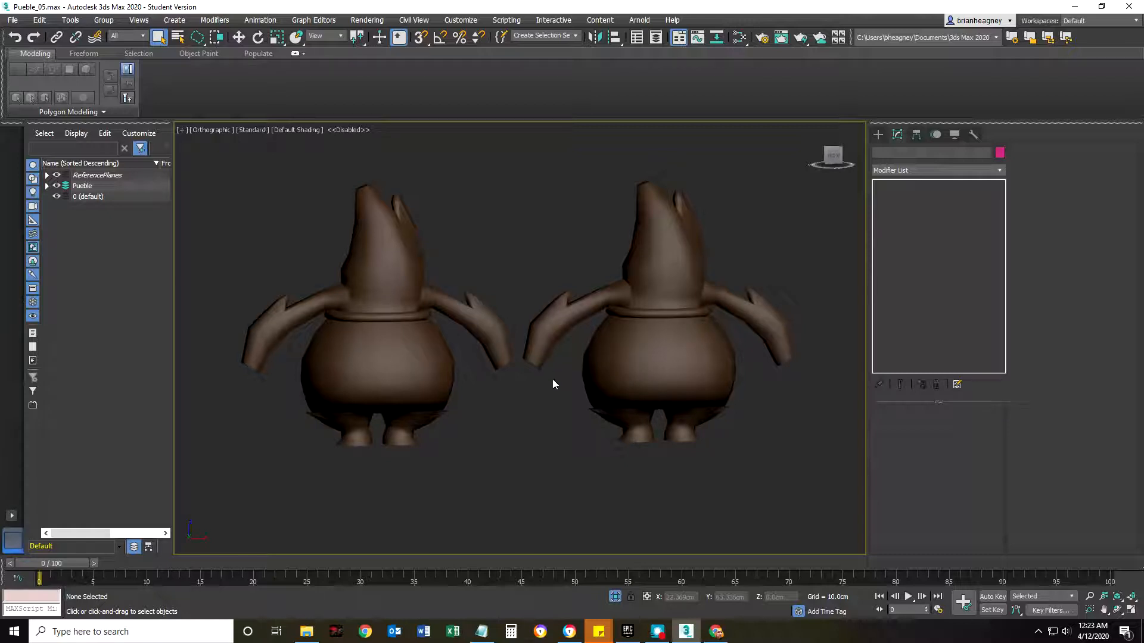
Open the Slate Material Editor and narrow its window so both characters stay visible beside it.
middle_click_drag(517, 400, 530, 451)
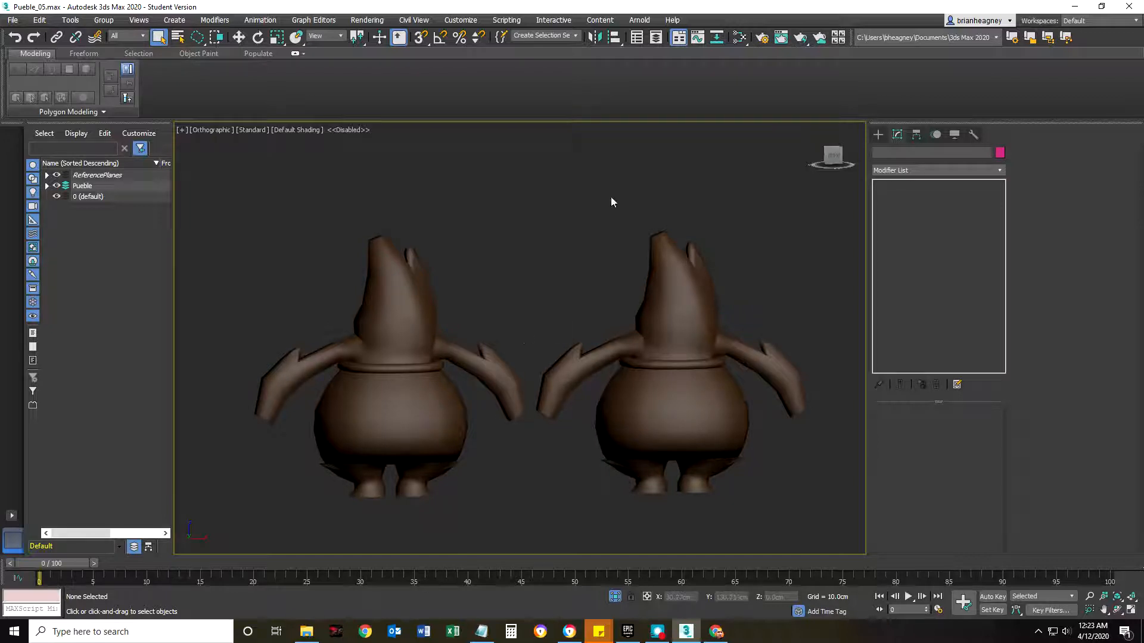
left_click(739, 37)
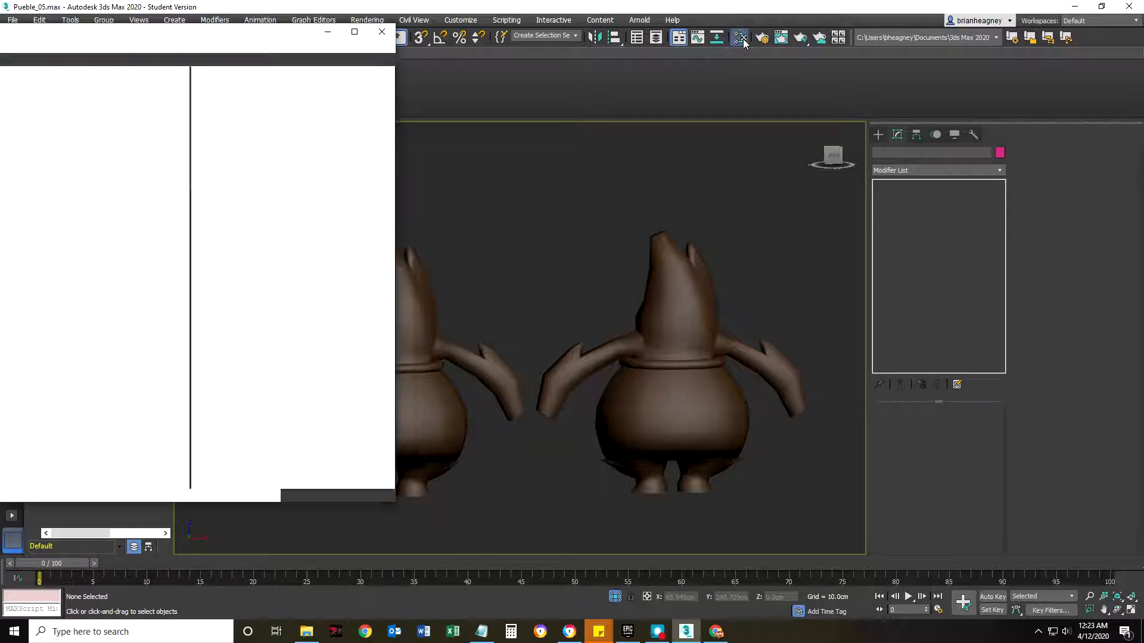
middle_click_drag(482, 282, 559, 267)
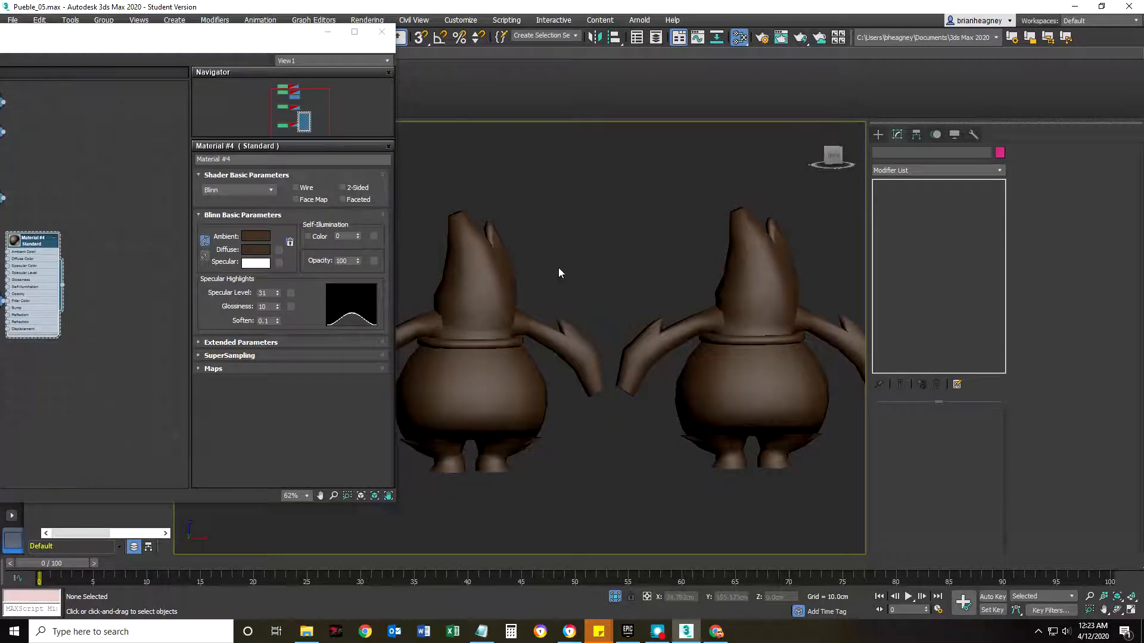
scroll(559, 270, "down", 3)
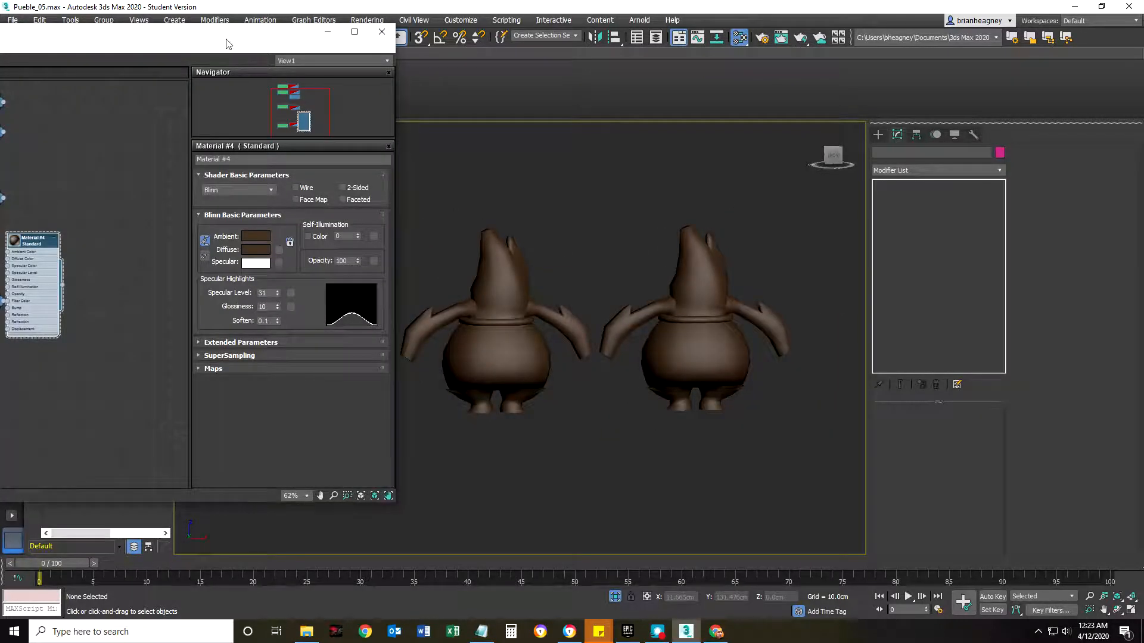
left_click_drag(215, 40, 341, 17)
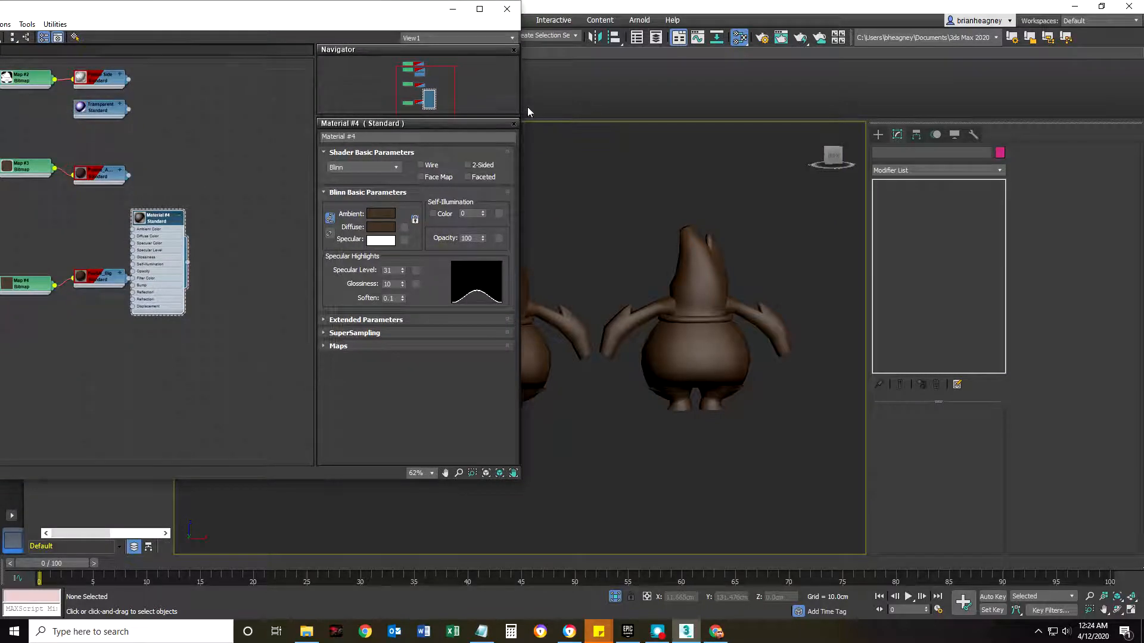
left_click_drag(522, 107, 340, 108)
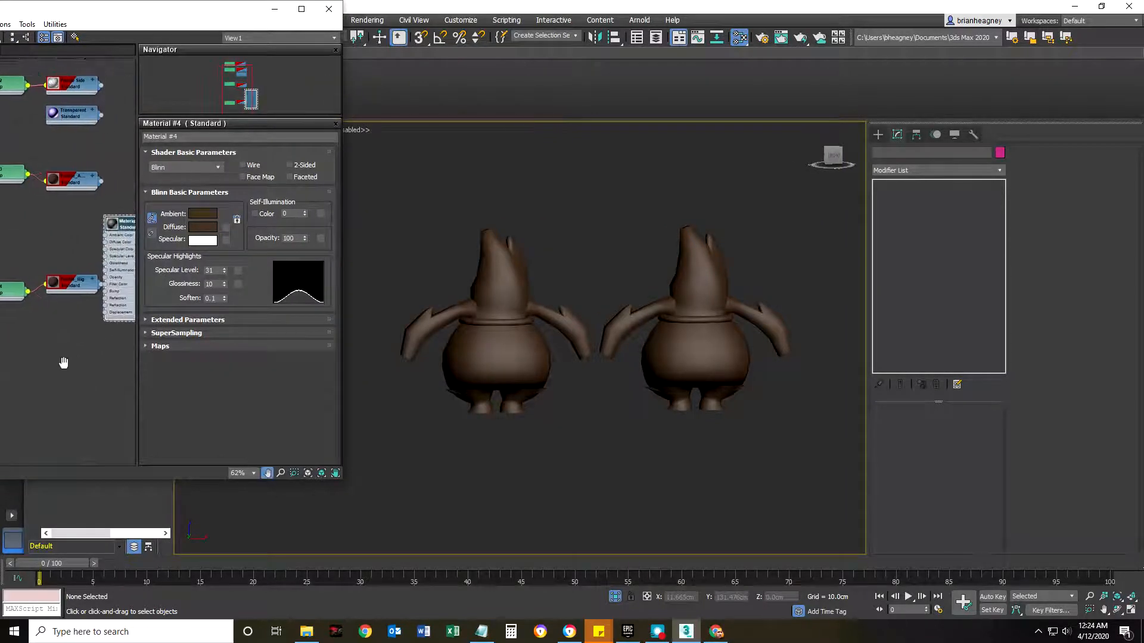
Assign the middle bitmap-textured Standard material to the Cylinder001 character's body.
left_click_drag(98, 182, 496, 333)
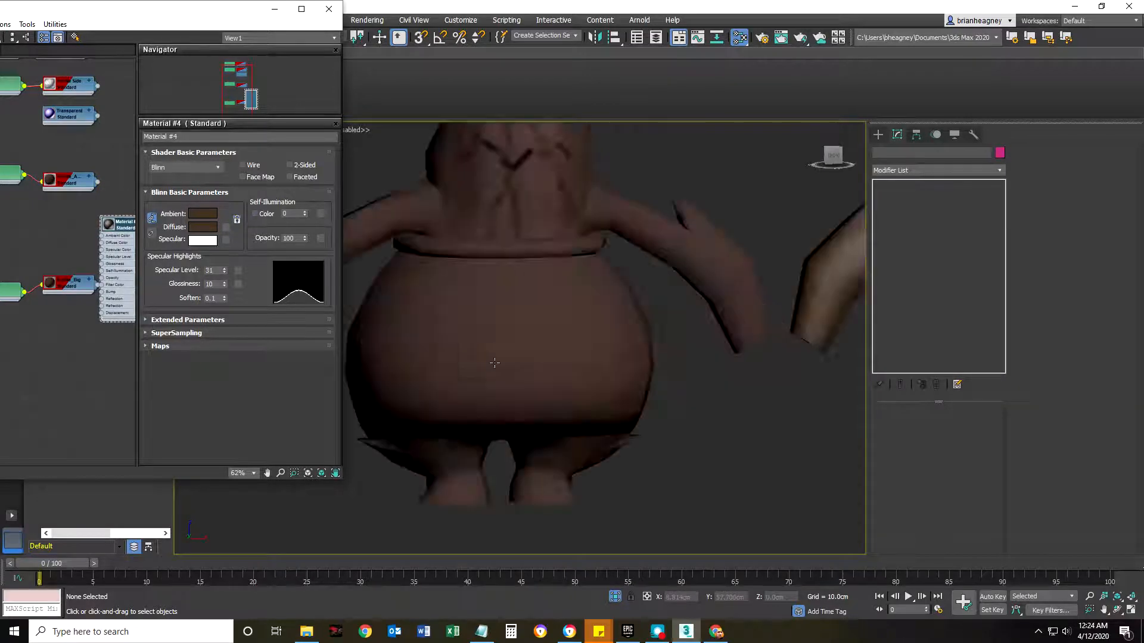
Set the Specular Level of the Pueble_Actual material to 18.
double_click(81, 183)
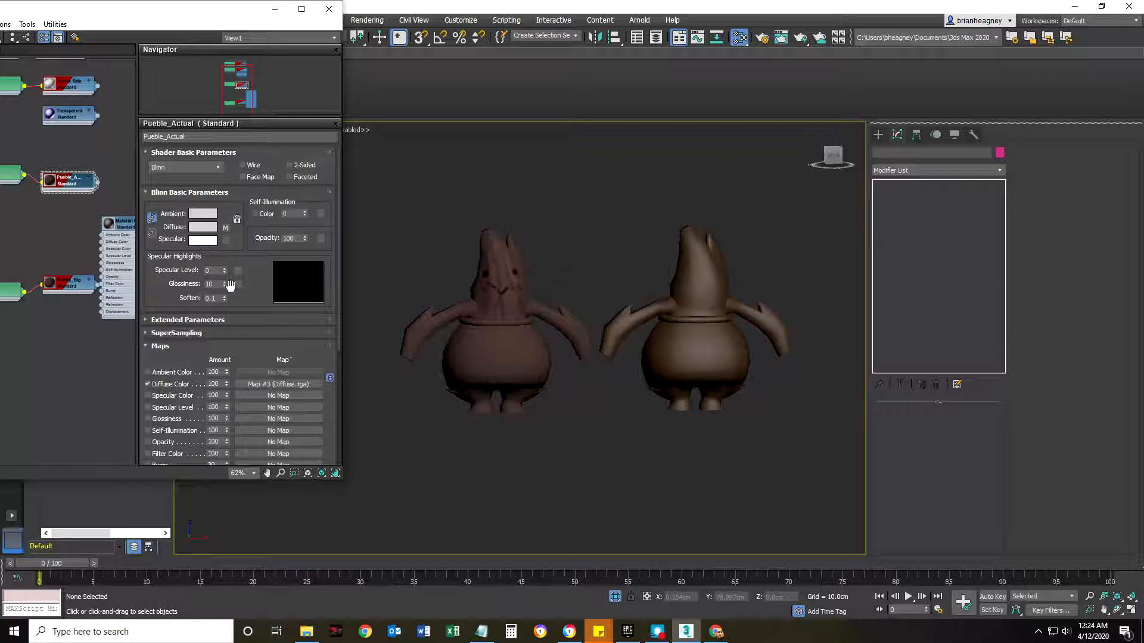
left_click_drag(224, 272, 225, 262)
scroll(517, 241, "up", 4)
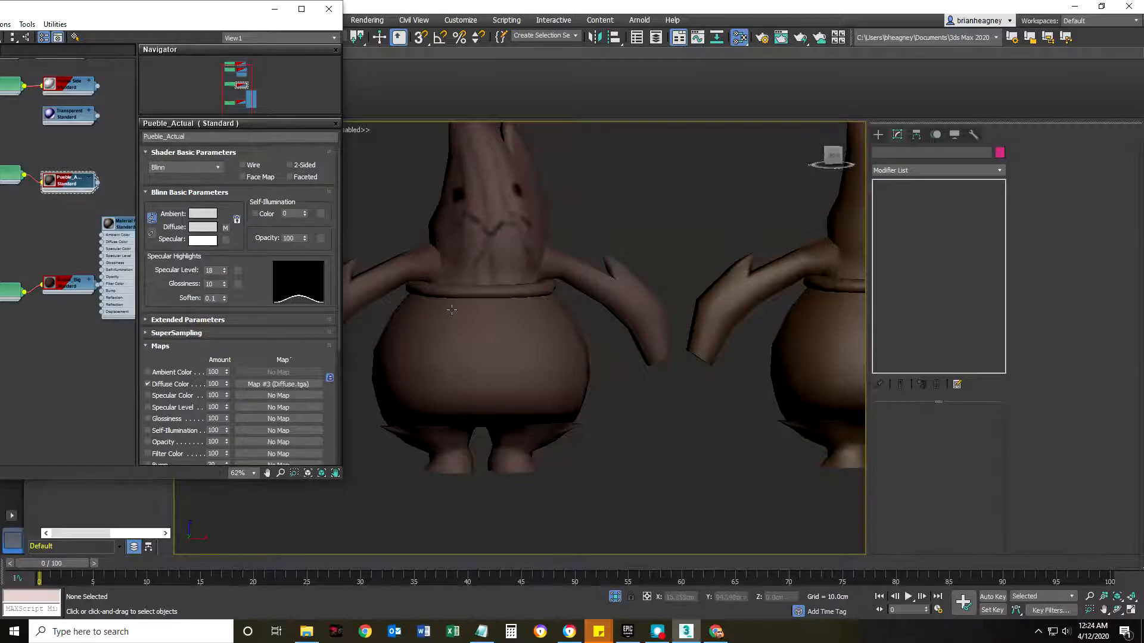
scroll(452, 310, "up", 4)
middle_click_drag(486, 255, 516, 278)
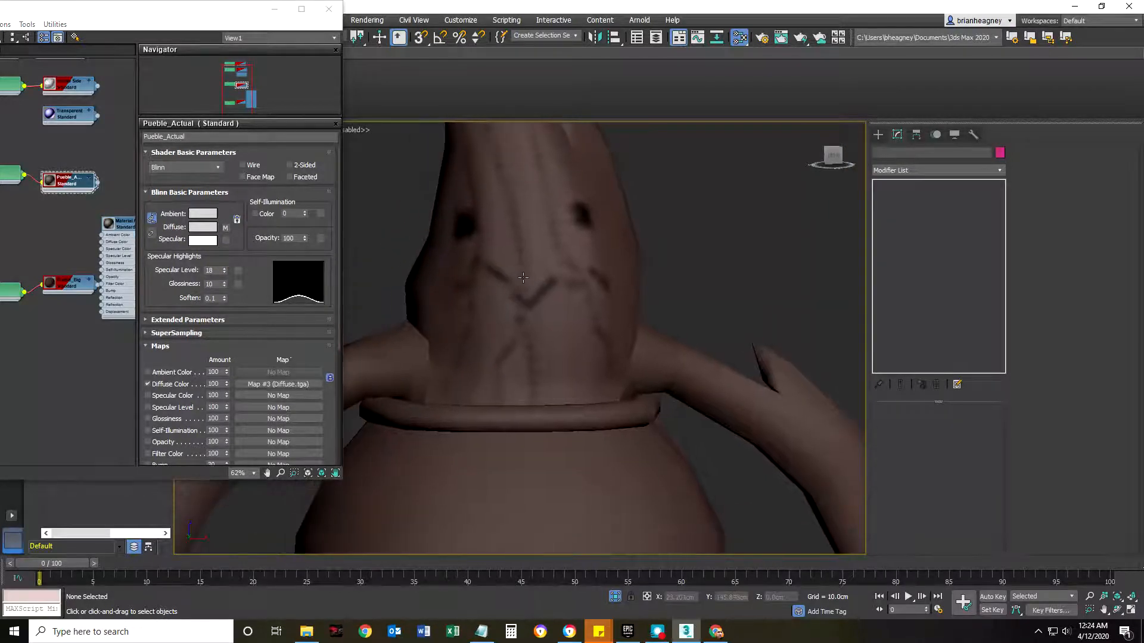
scroll(516, 301, "down", 5)
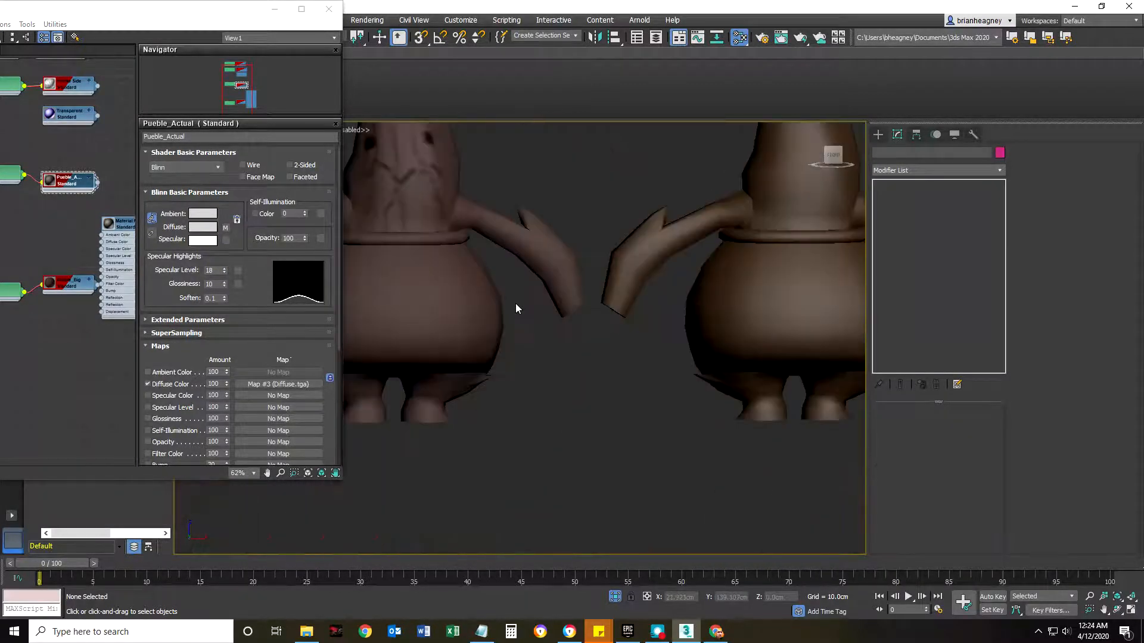
middle_click_drag(516, 305, 606, 383)
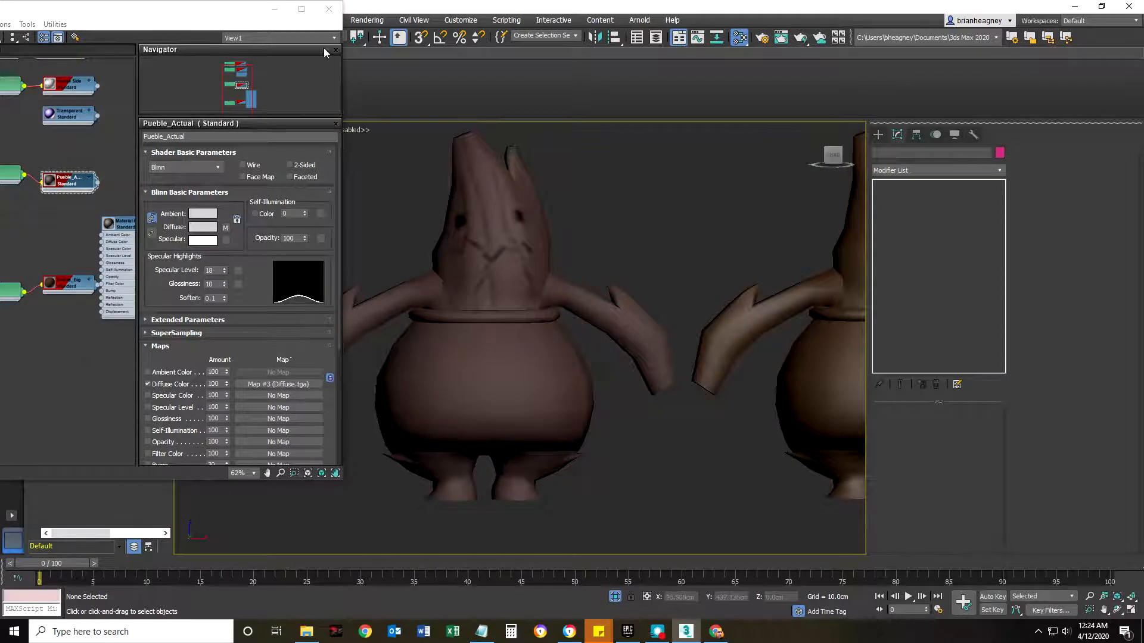
Assign the Pueble_Big material to the PUeble_BigHead character and set the material's Specular Level to 19.
scroll(427, 287, "down", 4)
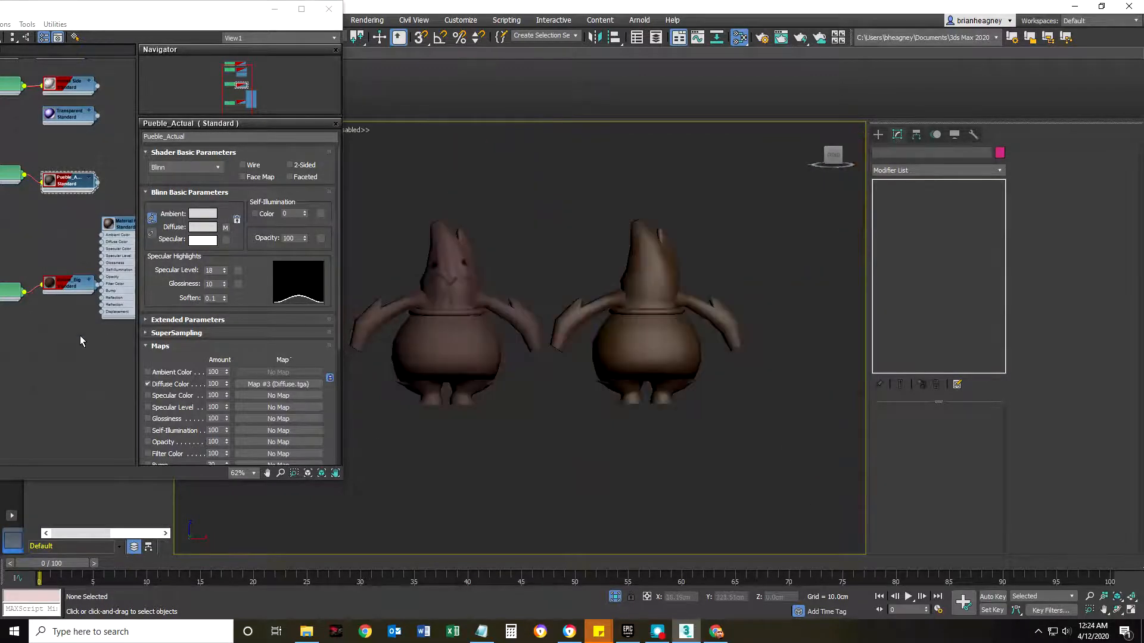
middle_click_drag(72, 332, 59, 338)
left_click_drag(114, 227, 129, 220)
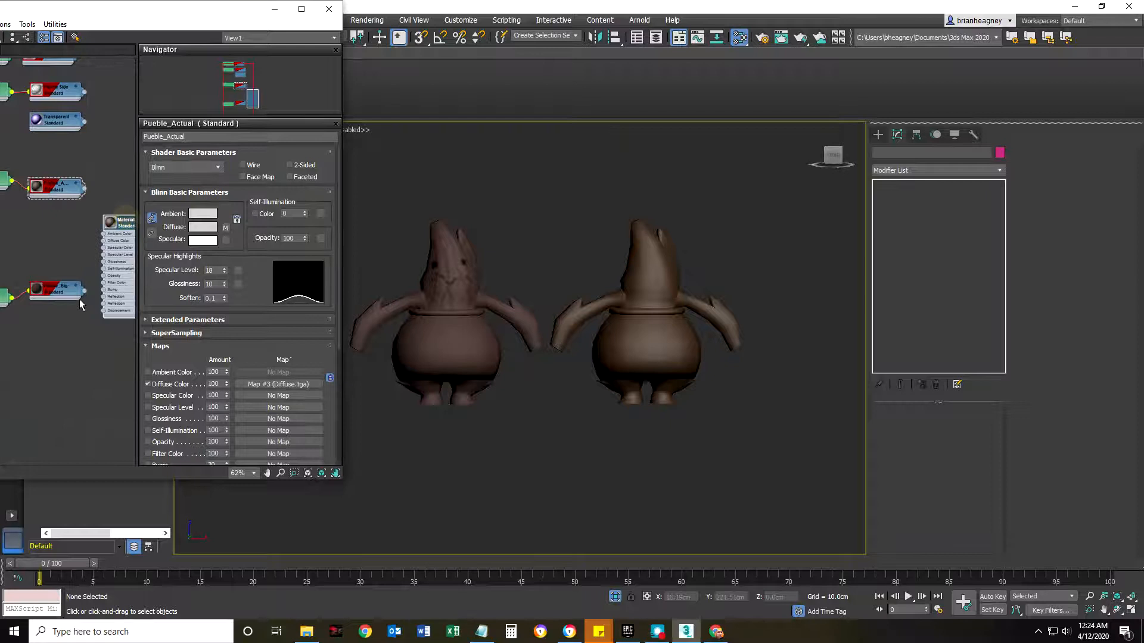
mouse_move(84, 296)
left_mouse_down()
mouse_move(97, 332)
mouse_move(492, 418)
mouse_move(638, 340)
left_mouse_up()
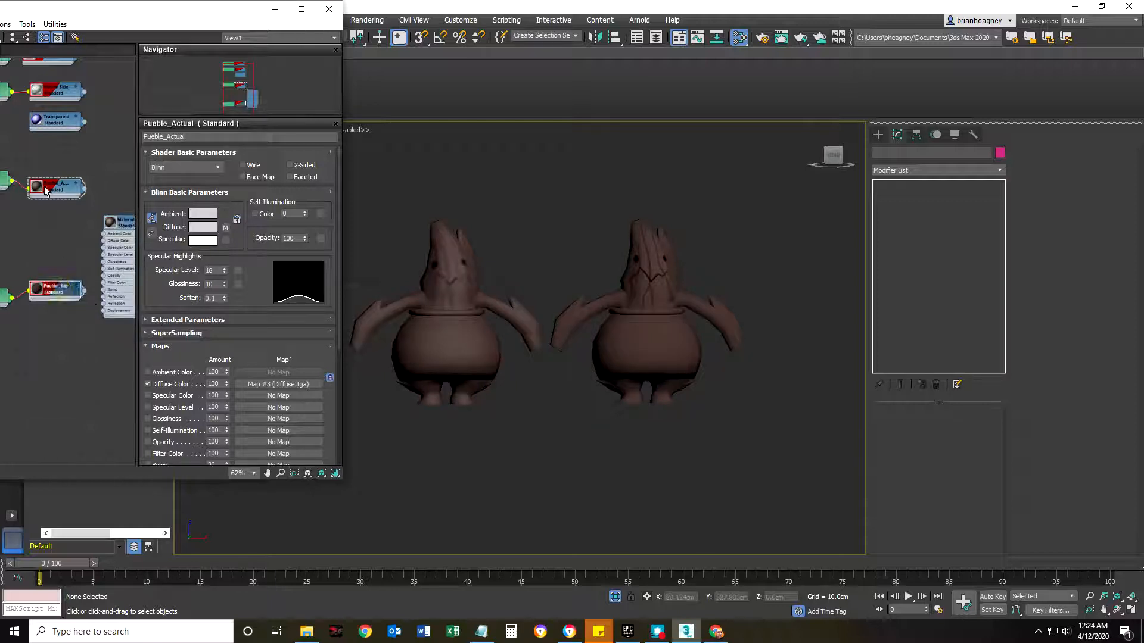
double_click(56, 290)
left_click_drag(224, 274, 227, 260)
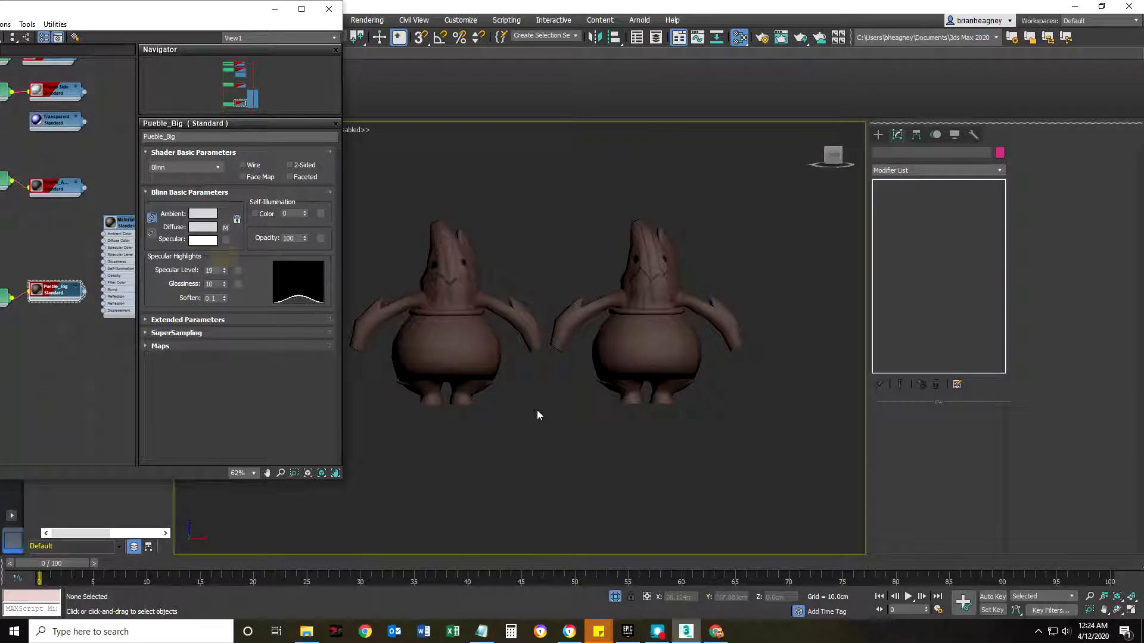
Close the Slate Material Editor and leave no character selected.
left_click(634, 302)
left_click(328, 11)
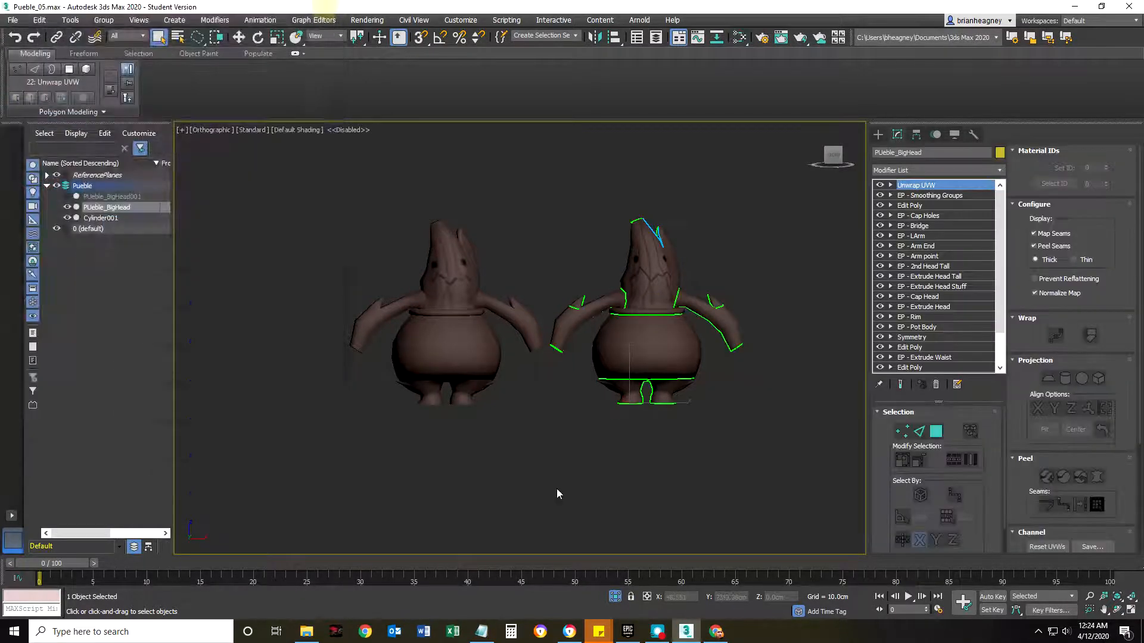
left_click(556, 490)
Examine the sharpness of the painted mouth and crack lines on the PUeble_BigHead face and compare both textured characters.
scroll(613, 382, "up", 6)
scroll(613, 428, "down", 3)
scroll(702, 468, "up", 7)
scroll(694, 294, "up", 3)
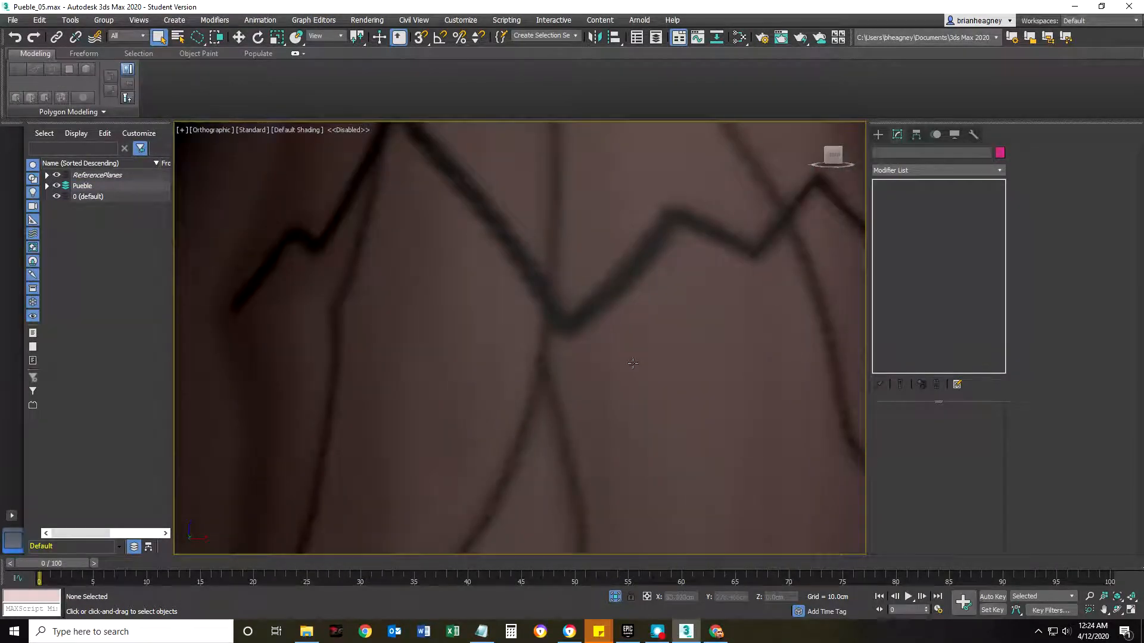
scroll(633, 361, "down", 5)
scroll(670, 379, "up", 7)
middle_click_drag(770, 392, 645, 433)
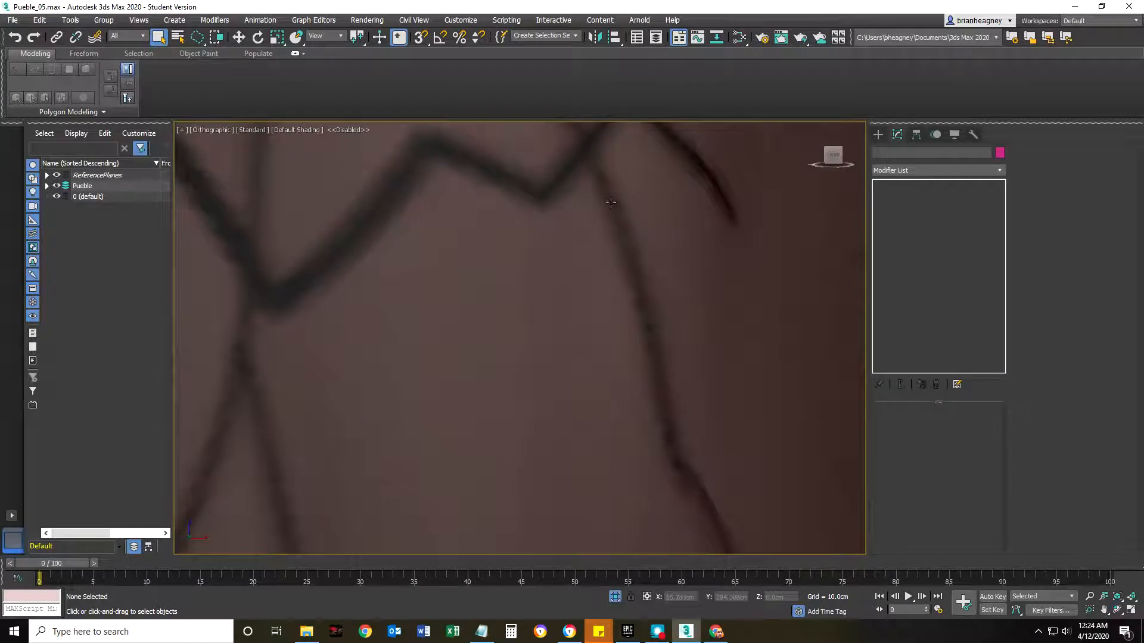
scroll(607, 301, "down", 8)
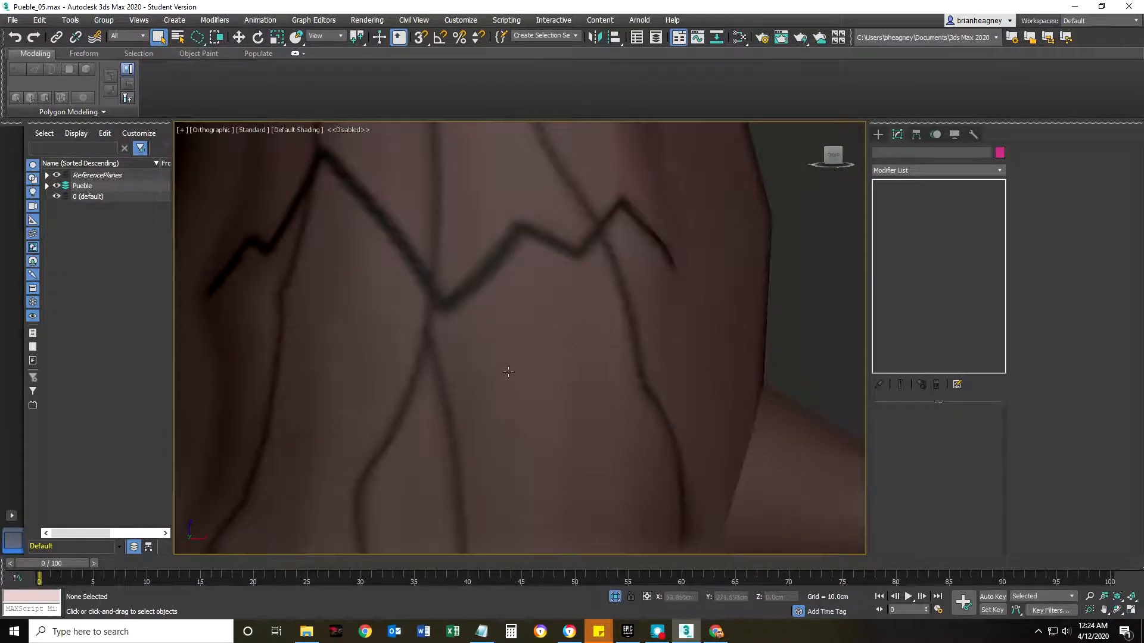
middle_click_drag(500, 309, 630, 346)
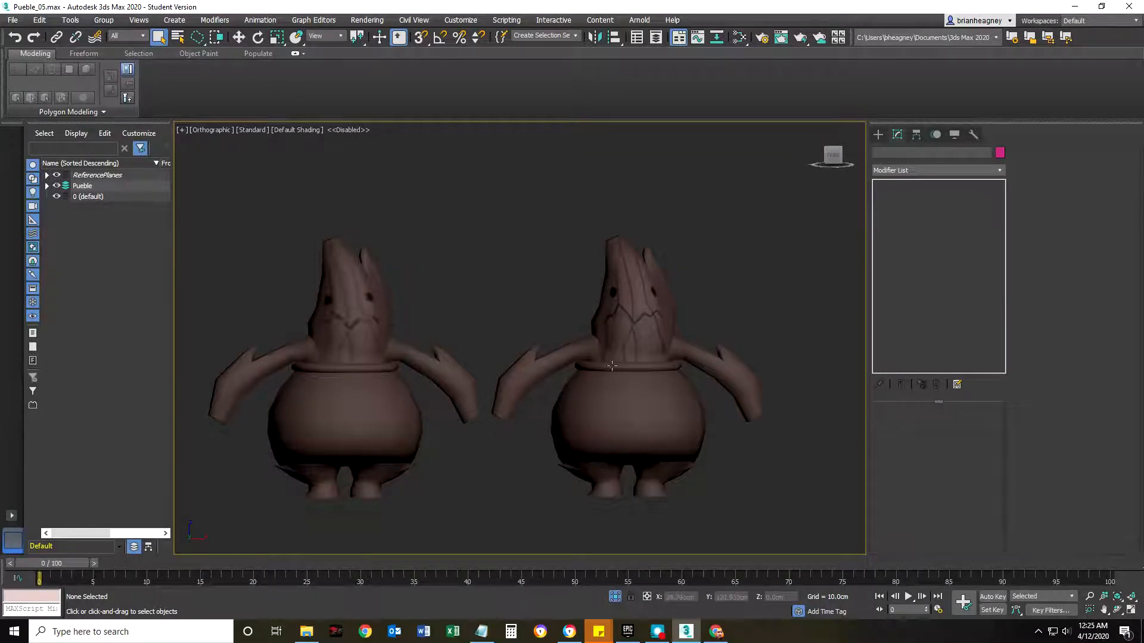
scroll(611, 423, "down", 3)
middle_click_drag(612, 423, 557, 396)
Open the UV editor for the PUeble_BigHead character and place it so the character's head stays visible.
left_click(559, 426)
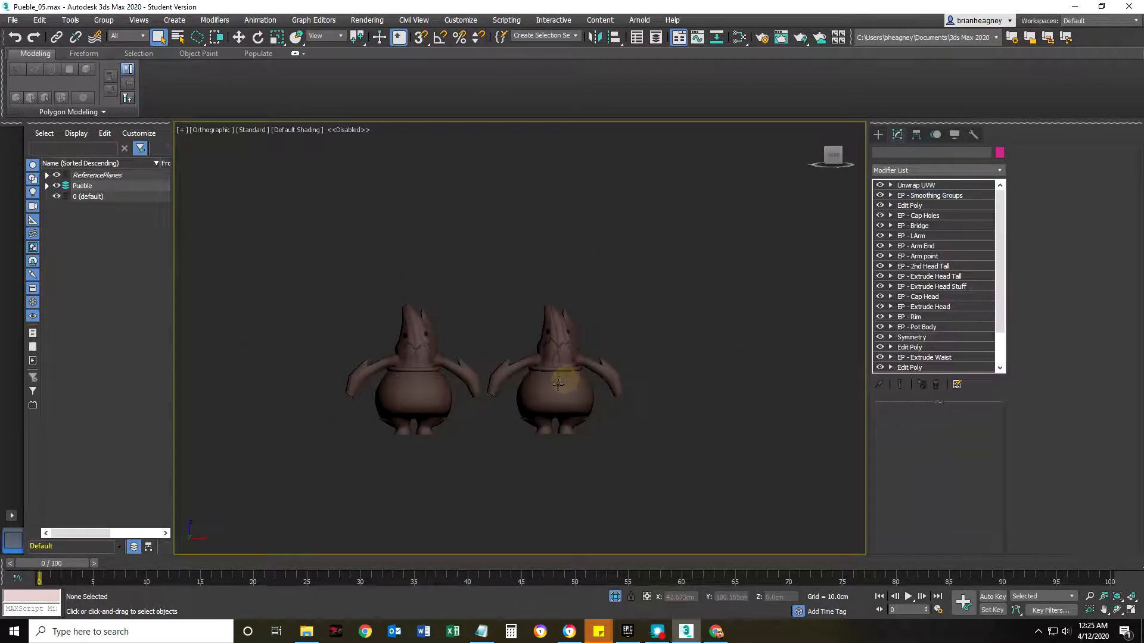
scroll(542, 375, "up", 7)
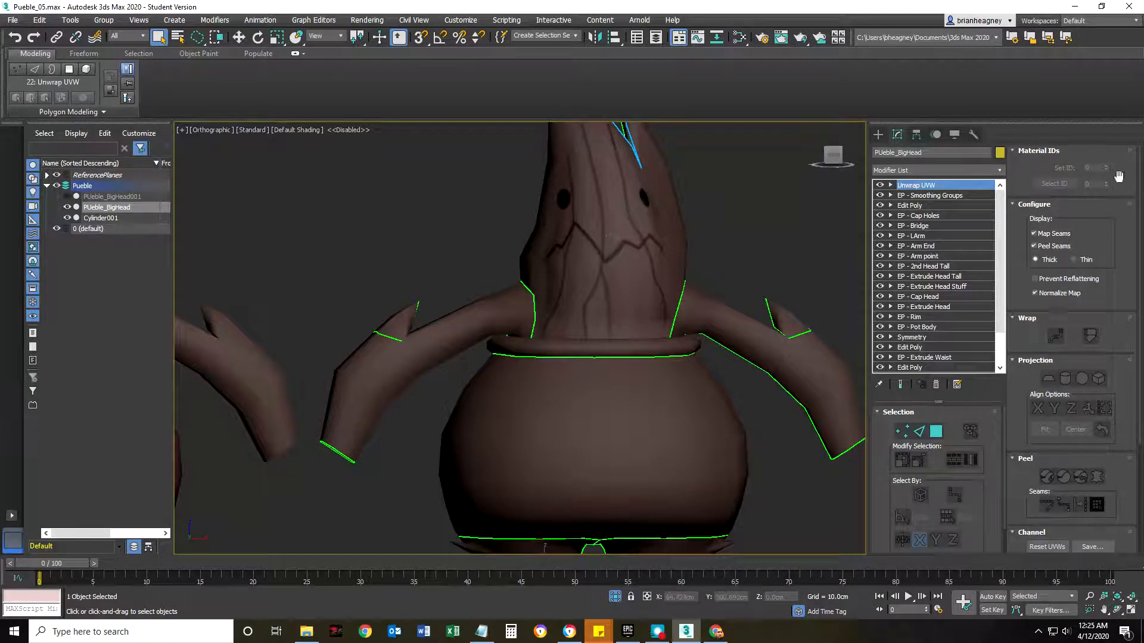
scroll(1031, 468, "down", 3)
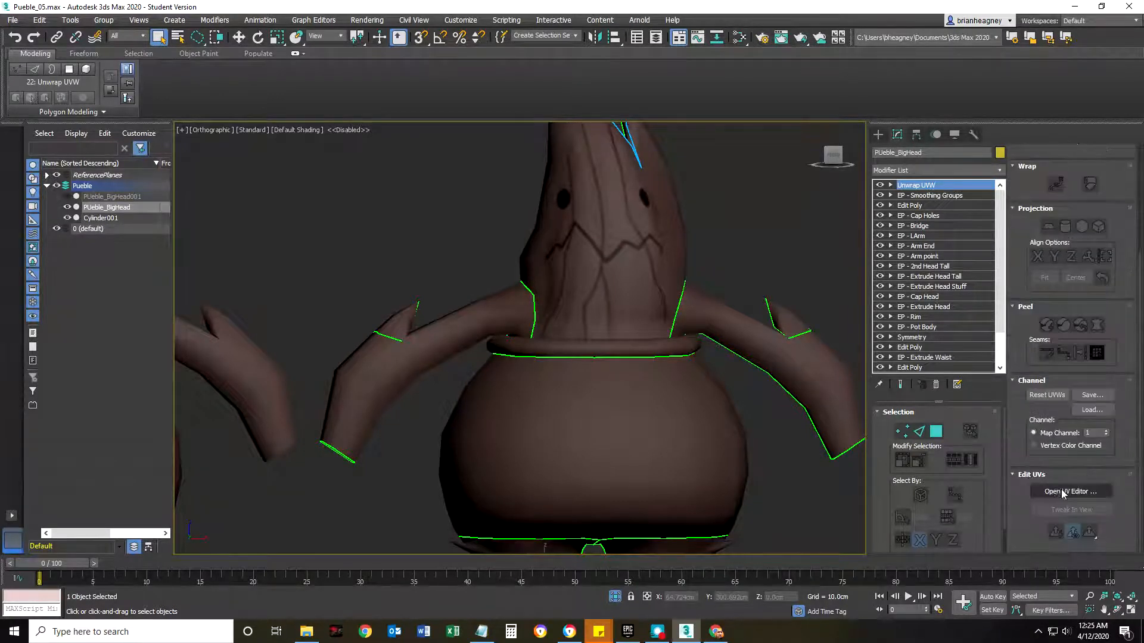
left_click(1057, 492)
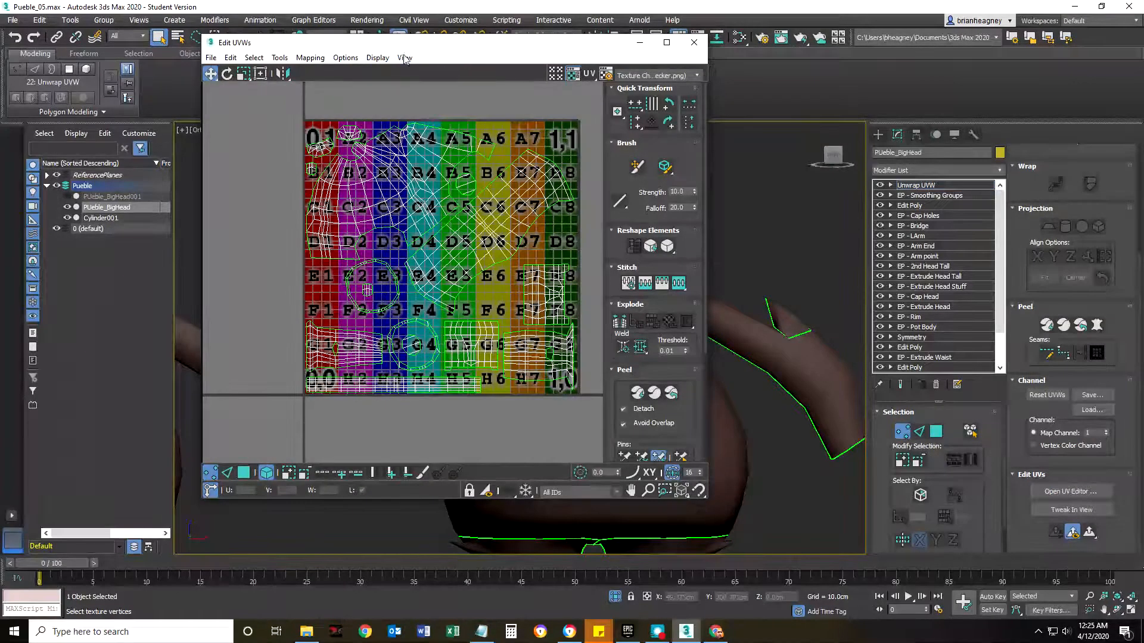
left_click_drag(317, 46, 105, 54)
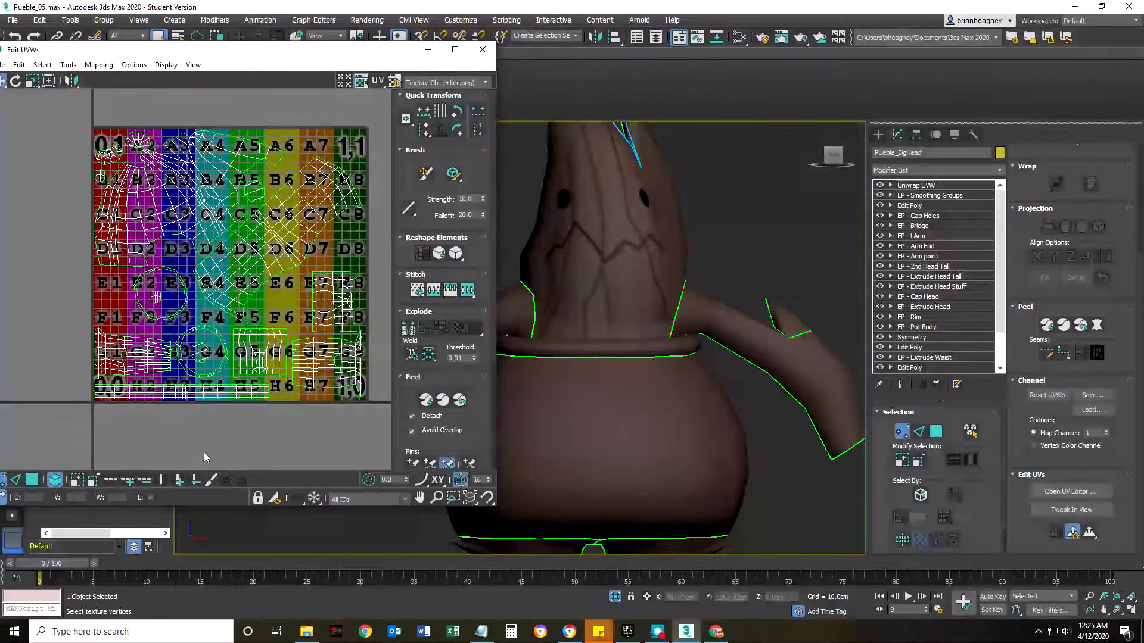
In polygon mode, select the entire head UV shell of the PUeble_BigHead character, starting from a face below the mouth.
left_click(32, 479)
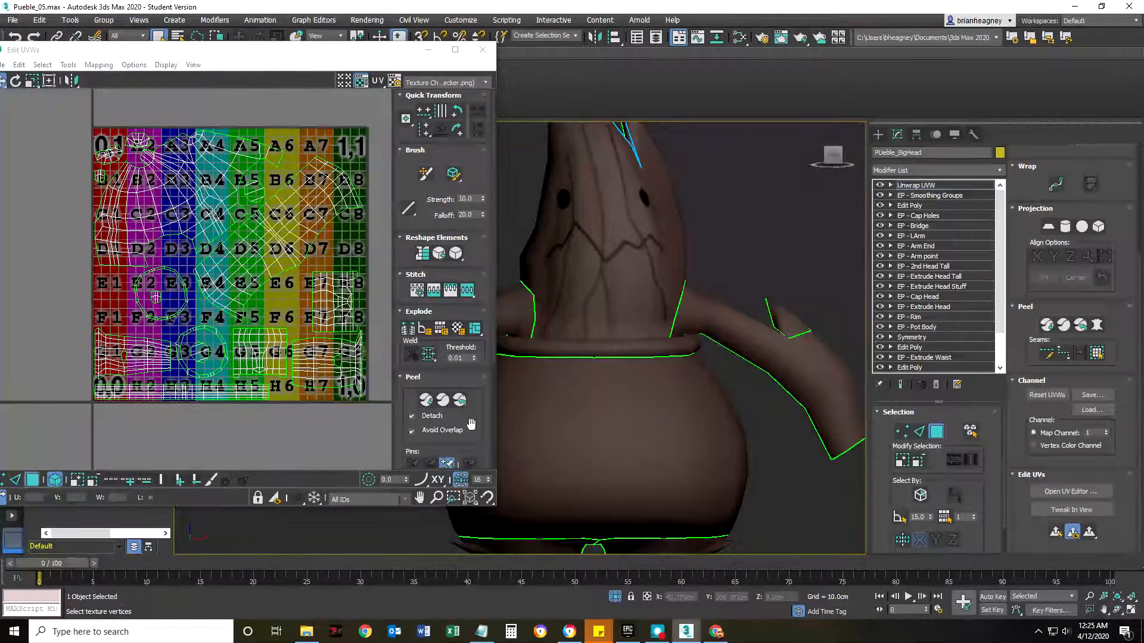
left_click(600, 276)
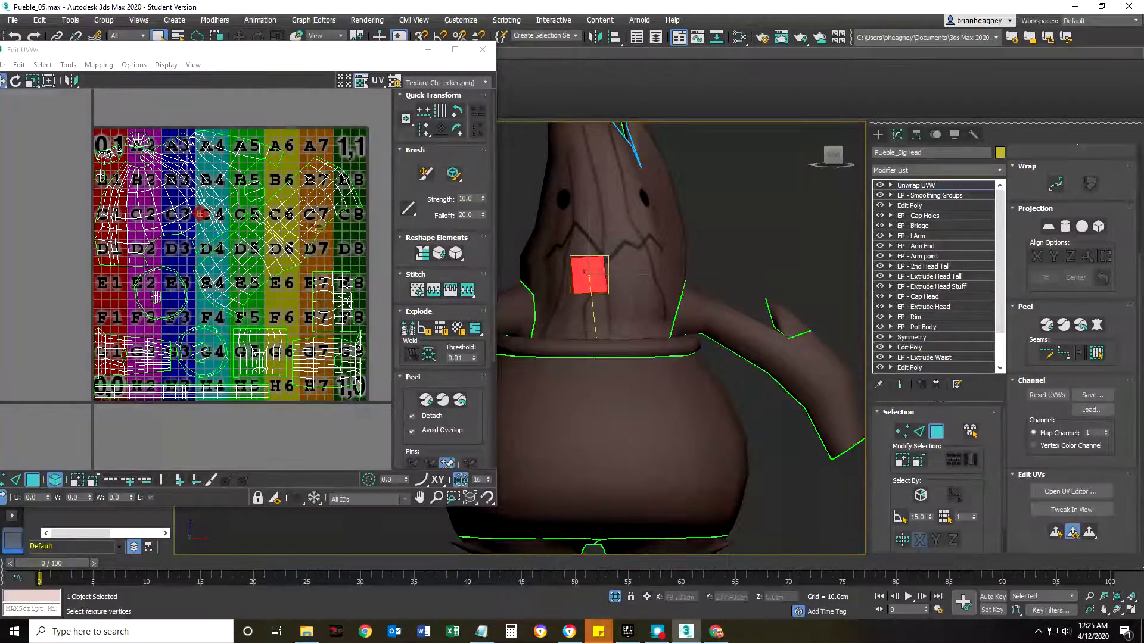
double_click(185, 224)
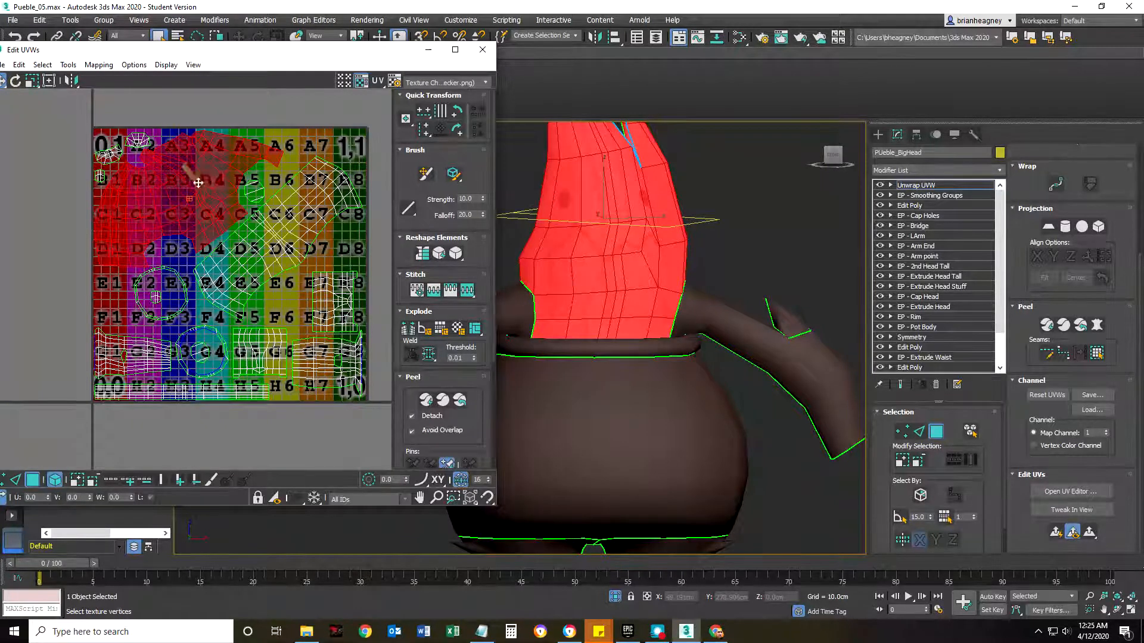
scroll(655, 260, "up", 4)
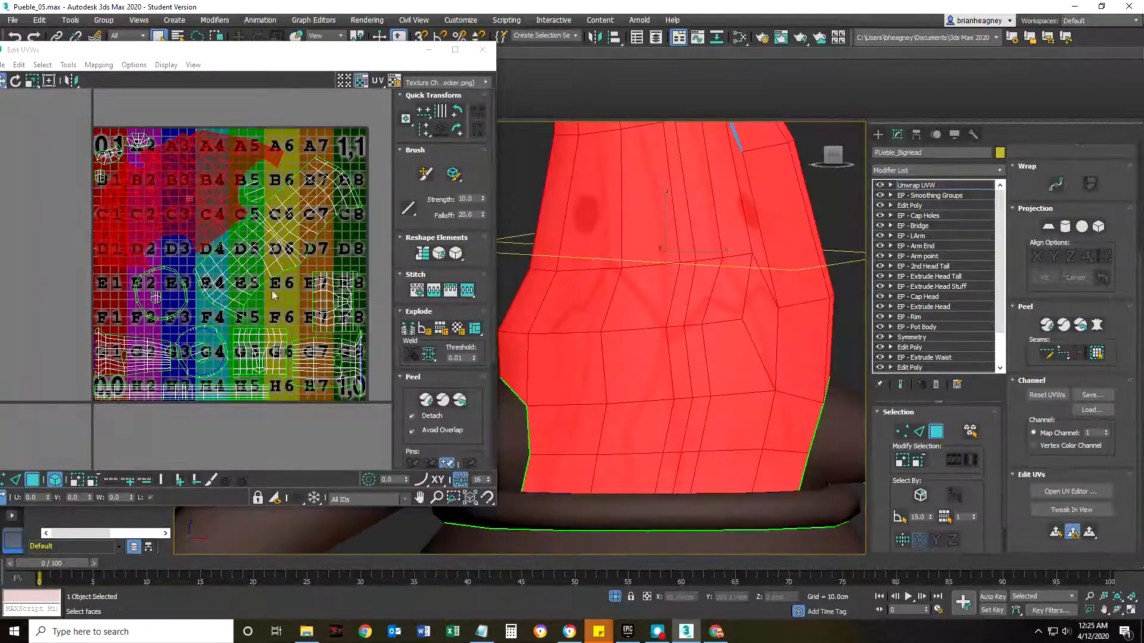
scroll(684, 337, "down", 5)
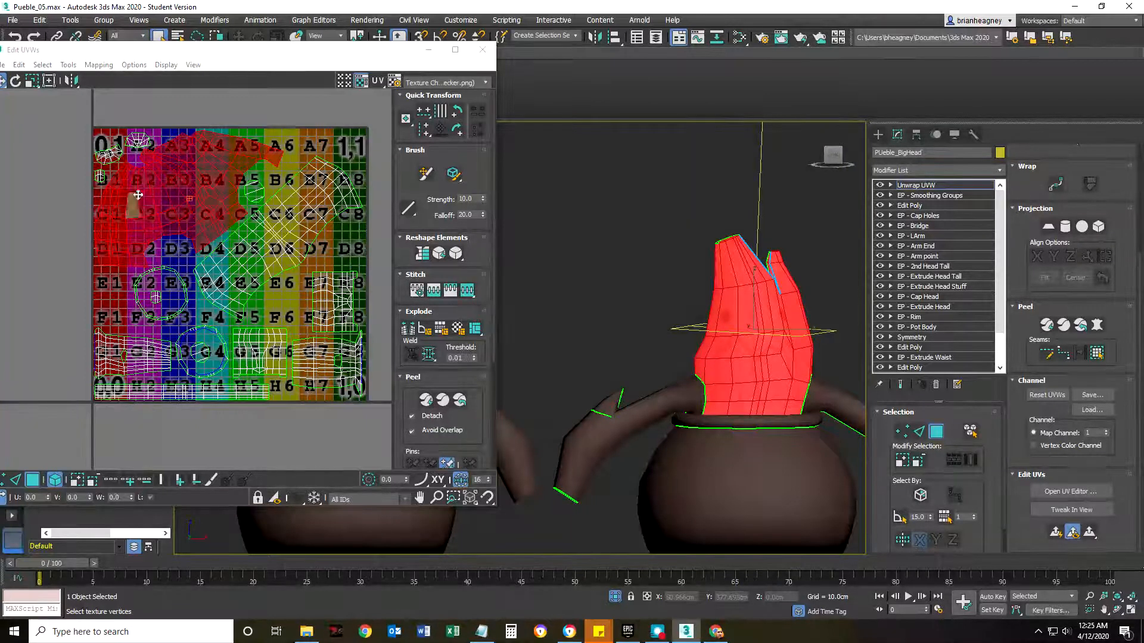
Close the UV editor, leave Unwrap UVW sub-object mode and select the Cylinder001 character.
left_click_drag(191, 54, 305, 56)
left_click(597, 50)
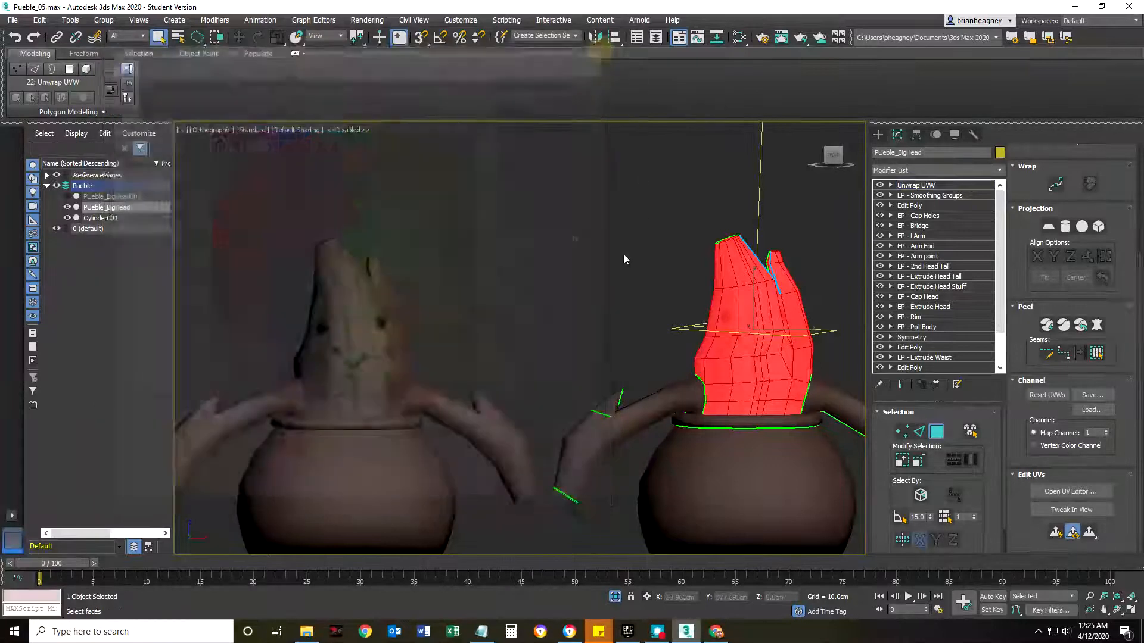
scroll(607, 304, "down", 4)
scroll(528, 326, "up", 6)
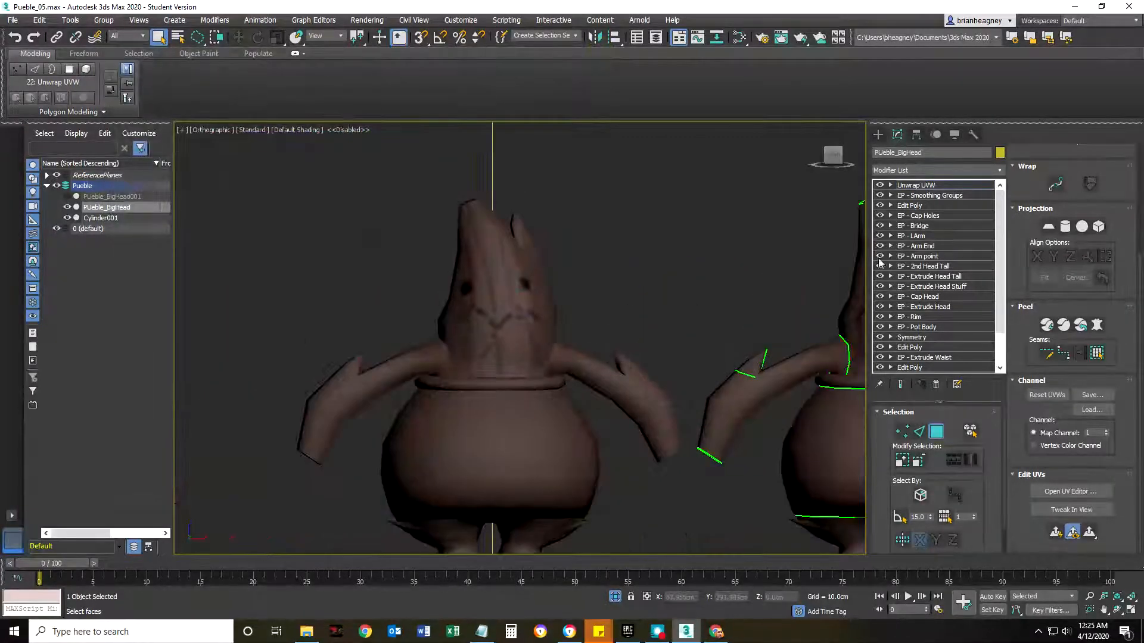
left_click(902, 186)
left_click(510, 317)
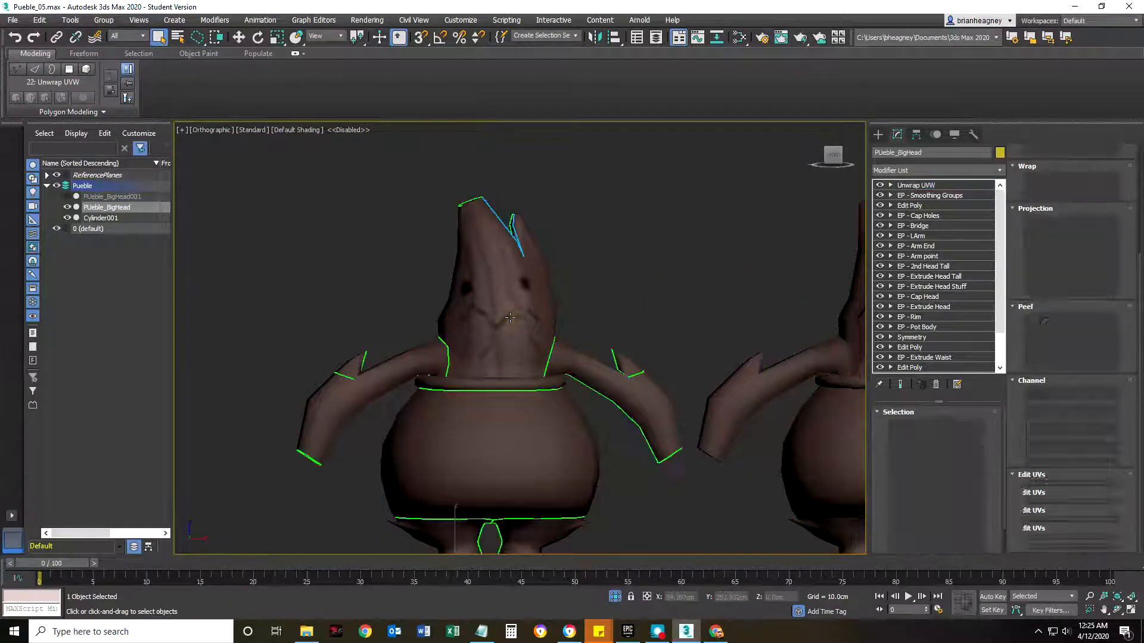
Open the UV editor for the Cylinder001 character and place it beside the head with the full UV layout in view.
left_click(1073, 491)
left_click_drag(345, 56, 310, 57)
scroll(310, 255, "down", 5)
middle_click_drag(334, 298, 211, 268)
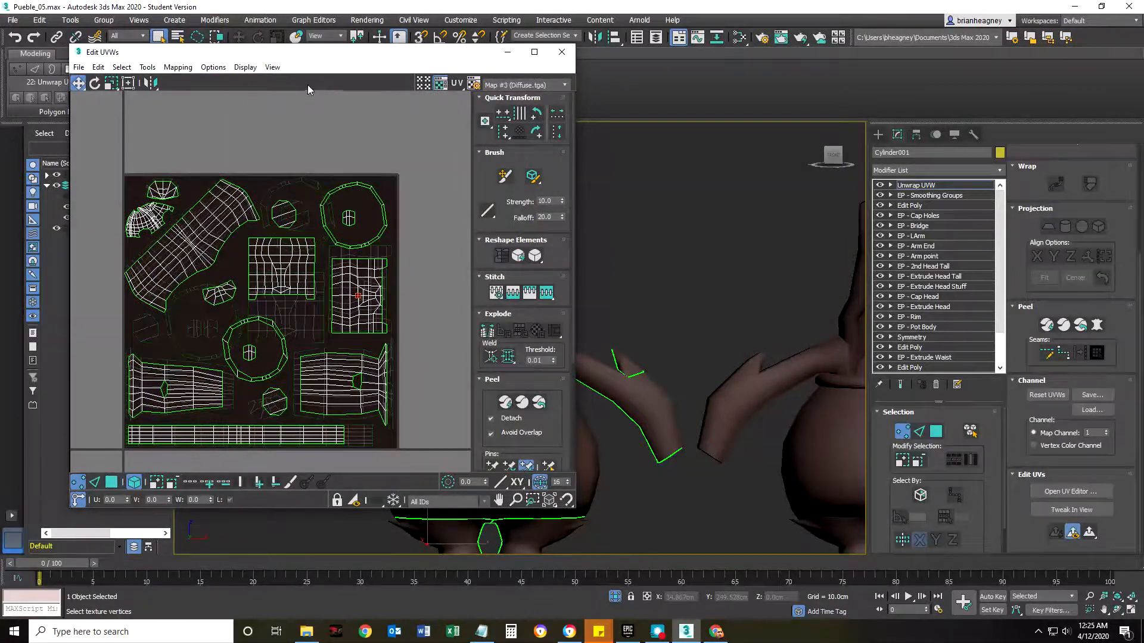
left_click_drag(332, 54, 861, 72)
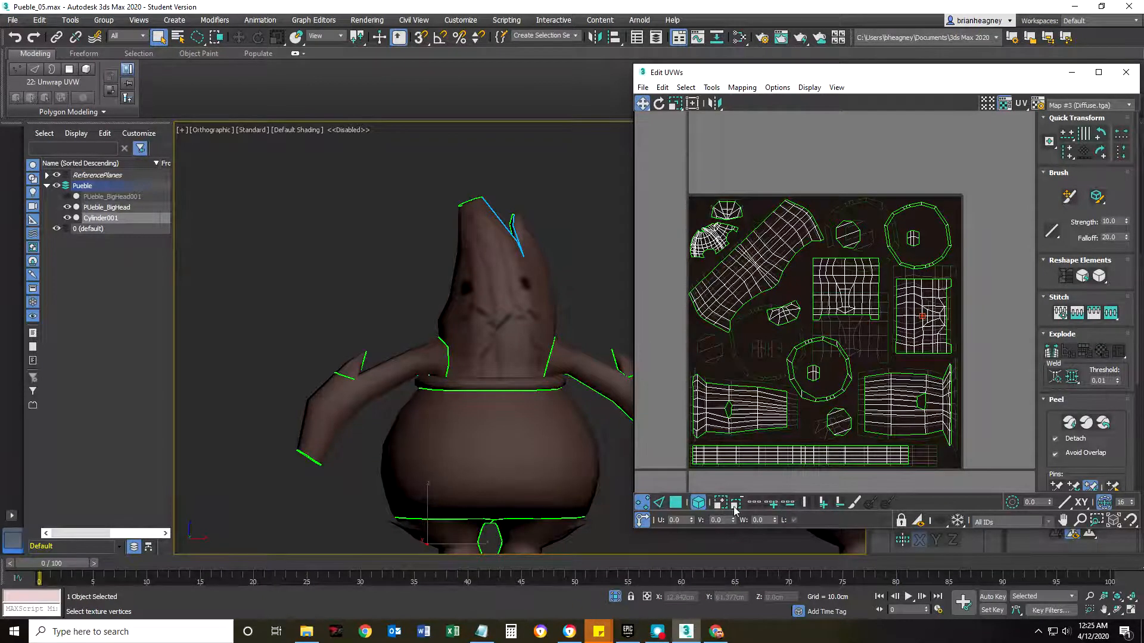
In polygon mode, select the entire head UV shell of the Cylinder001 character, starting from a face near the mouth.
left_click(679, 505)
left_click(486, 303)
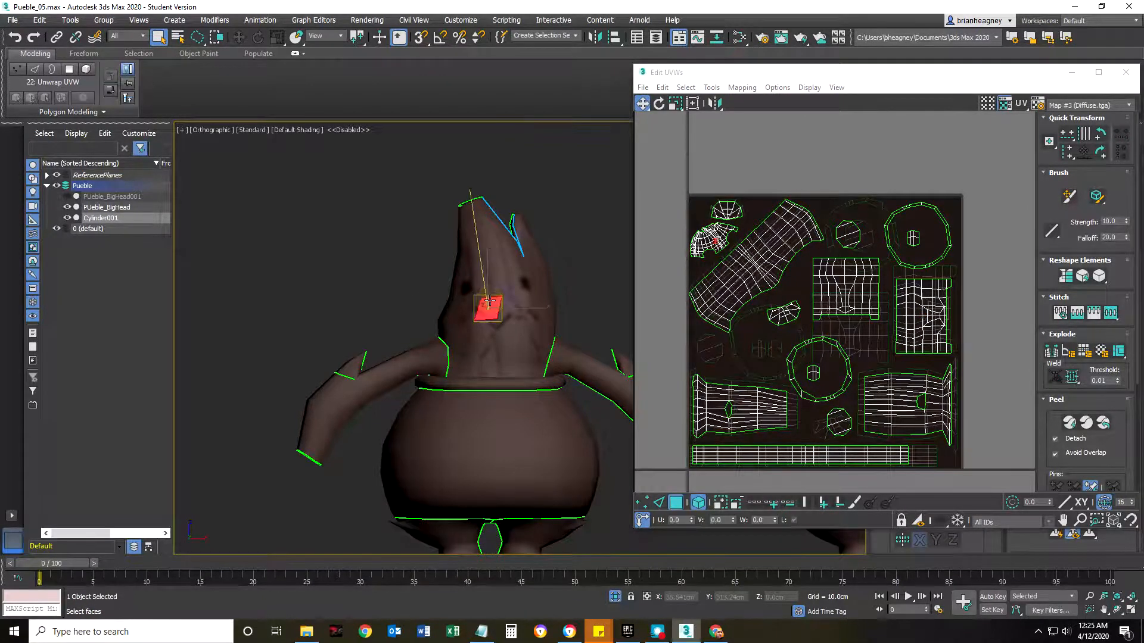
scroll(739, 217, "up", 3)
left_click(690, 258)
Examine the size of Cylinder001's selected head shell within the UV layout and the Diffuse.tga texture beneath it.
scroll(691, 260, "up", 5)
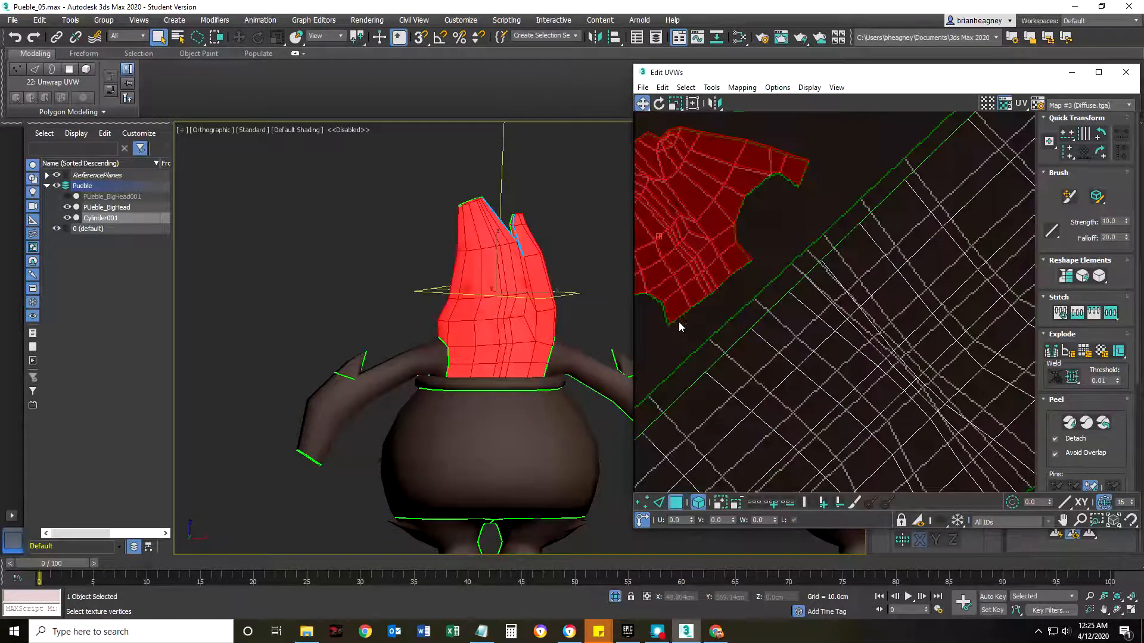
scroll(749, 260, "down", 10)
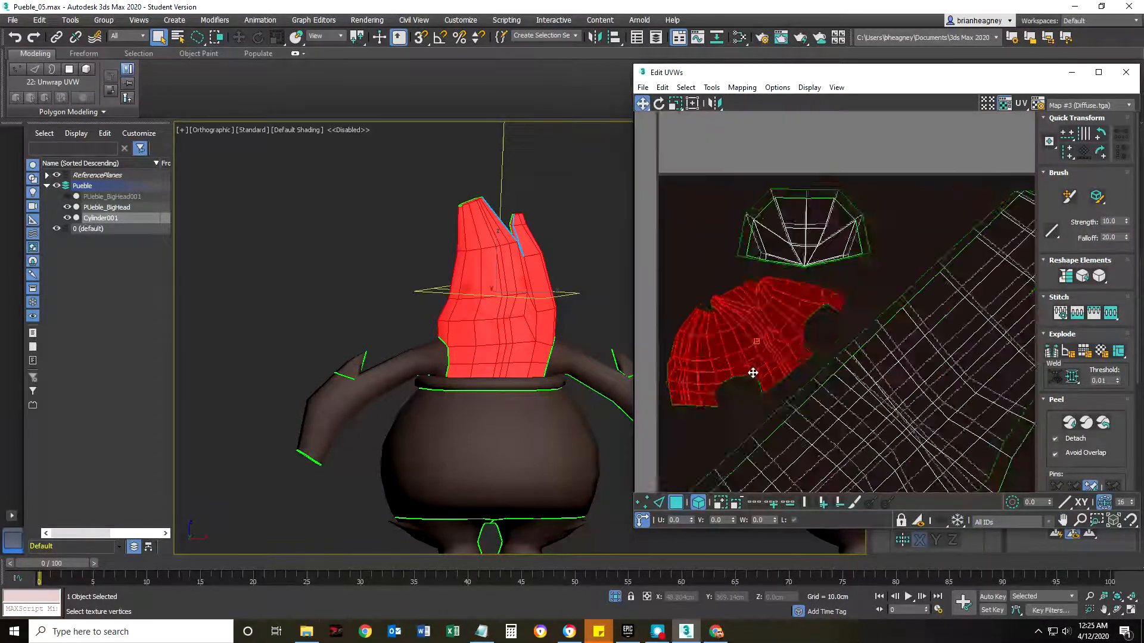
scroll(738, 271, "up", 3)
scroll(735, 280, "down", 3)
middle_click_drag(824, 331, 817, 299)
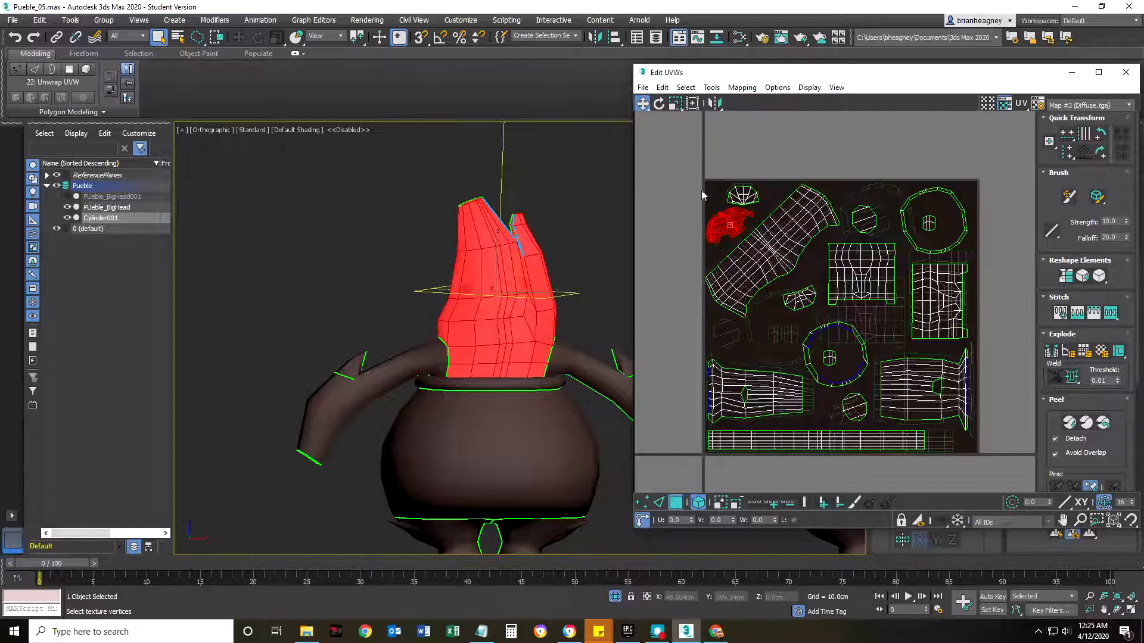
scroll(720, 222, "up", 10)
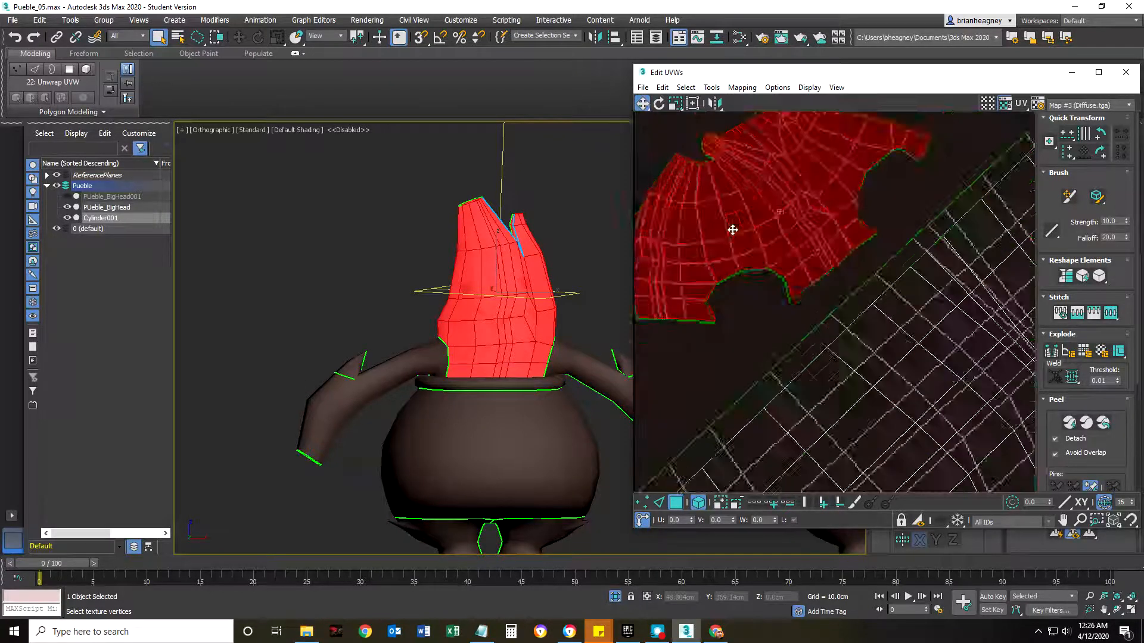
middle_click_drag(779, 237, 770, 302)
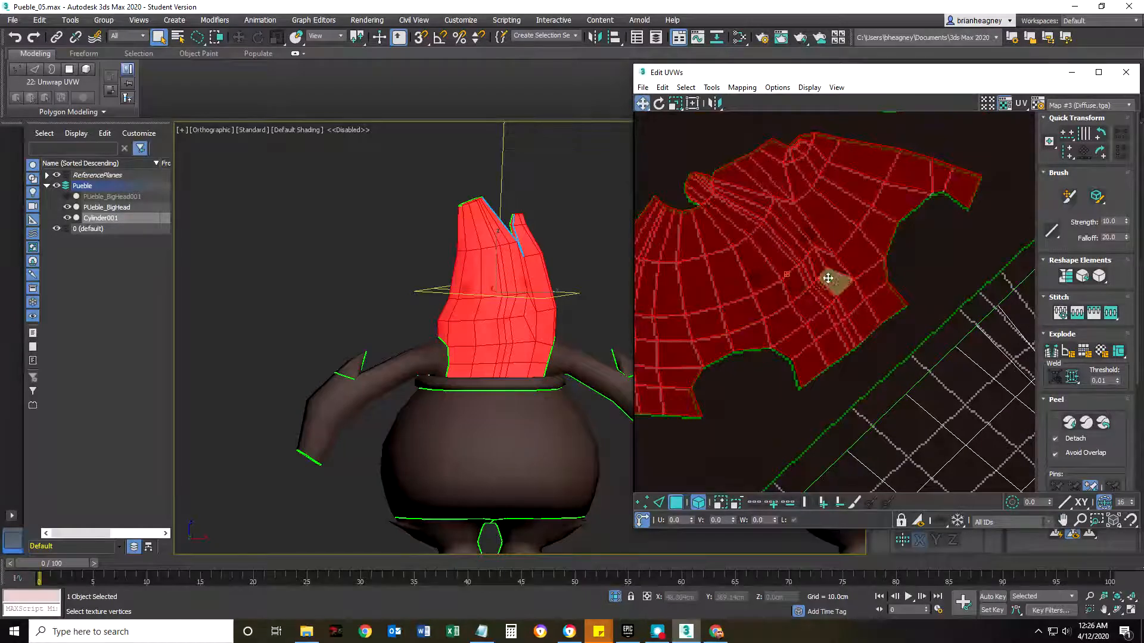
Bring Cylinder001's full UV layout into view and move the UV editor window aside to compare it with the characters.
scroll(789, 305, "down", 4)
scroll(774, 307, "down", 3)
left_click_drag(816, 76, 274, 76)
middle_click_drag(446, 313, 261, 270)
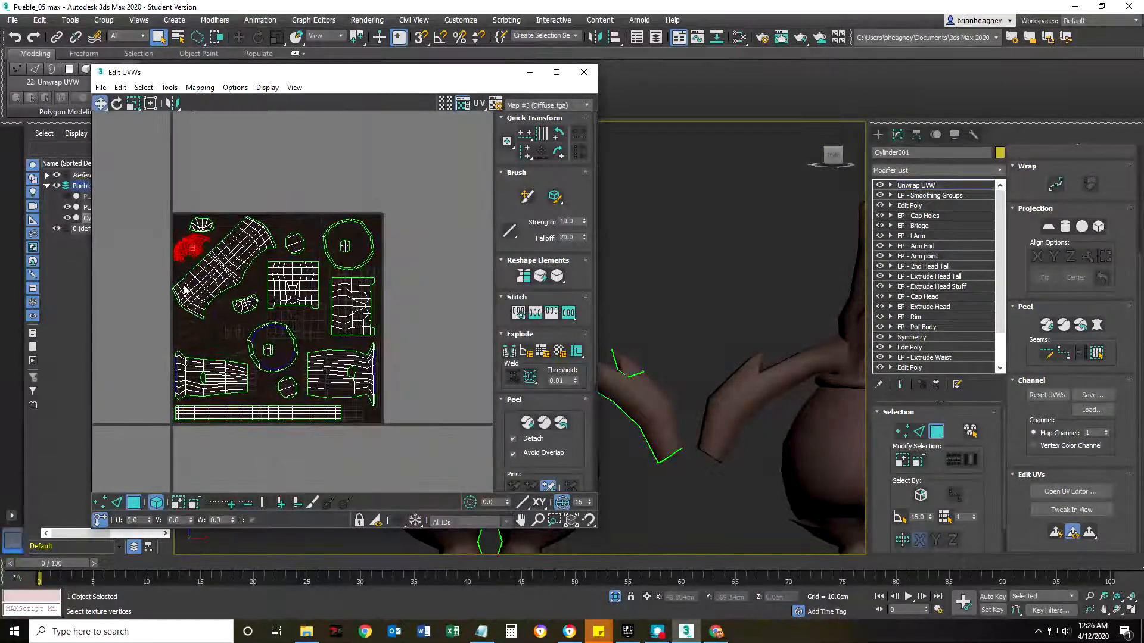
left_click_drag(404, 77, 224, 80)
Close the UV editor, leave Unwrap UVW sub-object mode and deselect Cylinder001, framing both characters.
left_click(401, 76)
scroll(600, 392, "down", 5)
middle_click_drag(601, 392, 426, 362)
left_click(462, 309)
left_click(905, 185)
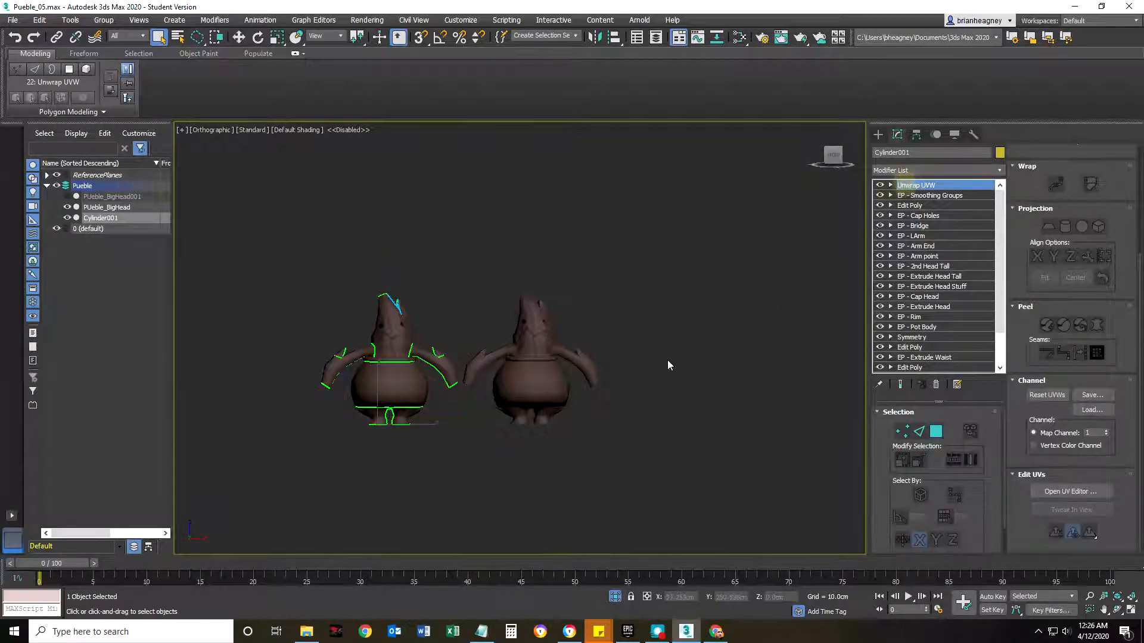
left_click(589, 335)
scroll(588, 335, "up", 5)
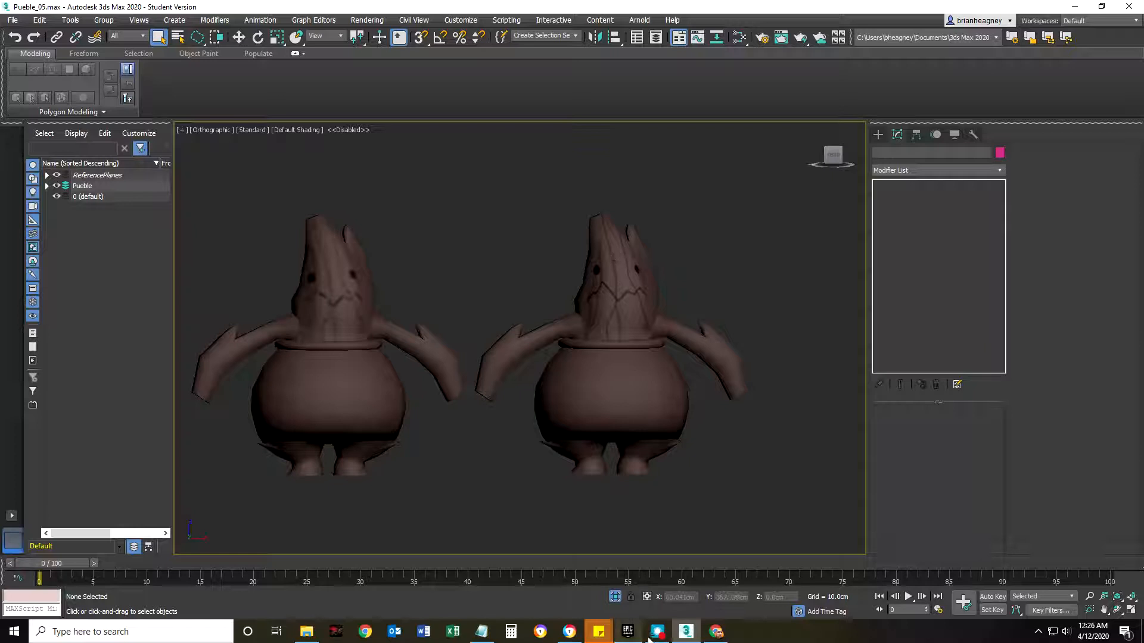
Switch to Photopea and hide the UVRender_02 wireframe layer inside the UVT02 group.
left_click(715, 633)
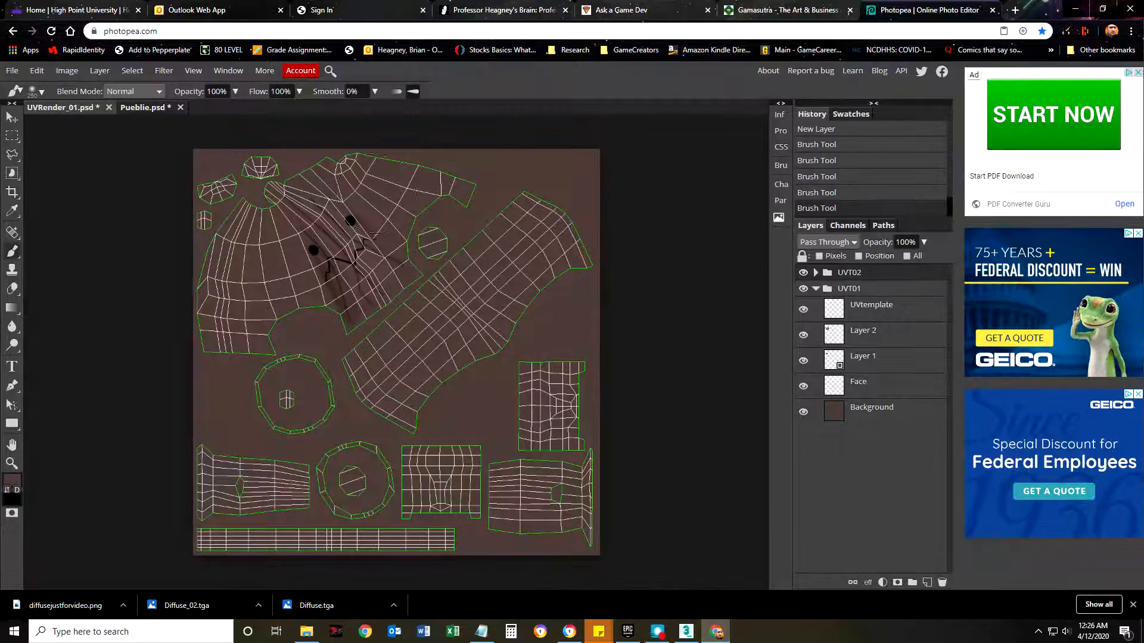
left_click(816, 289)
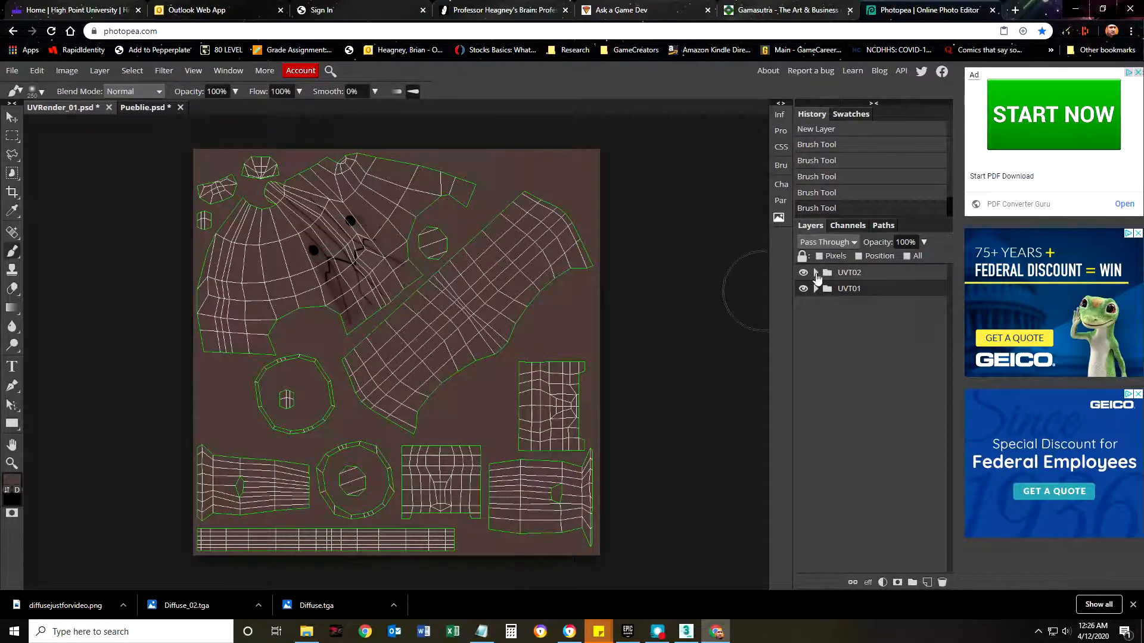
left_click(816, 273)
left_click(803, 295)
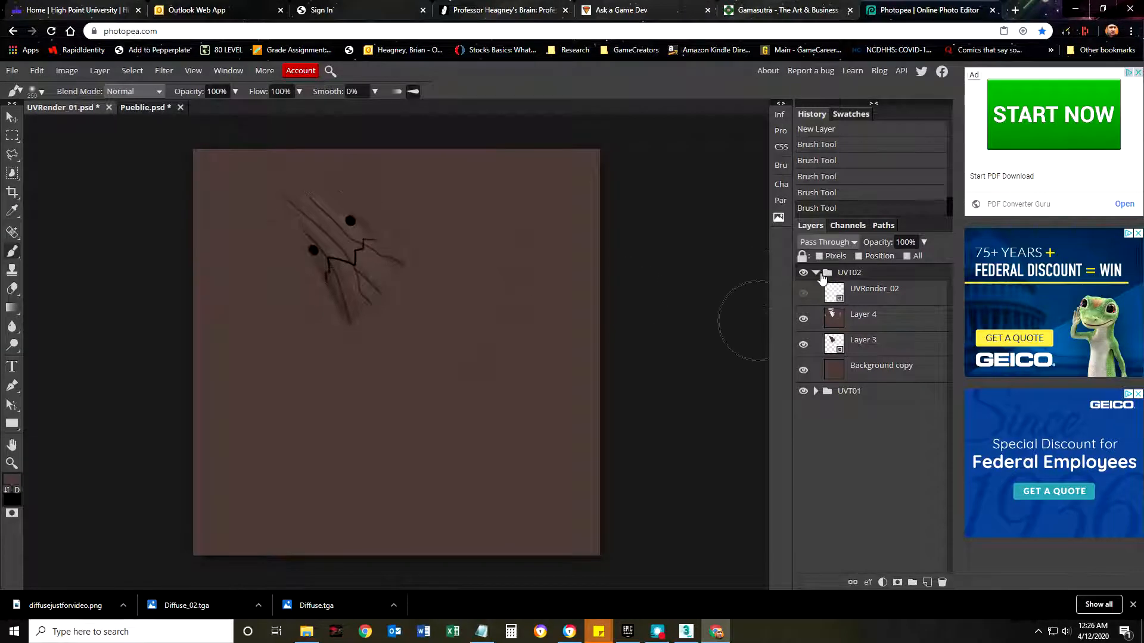
left_click(816, 274)
Hide the UVT02 group and the UVtemplate layer inside the UVT01 group.
left_click(804, 273)
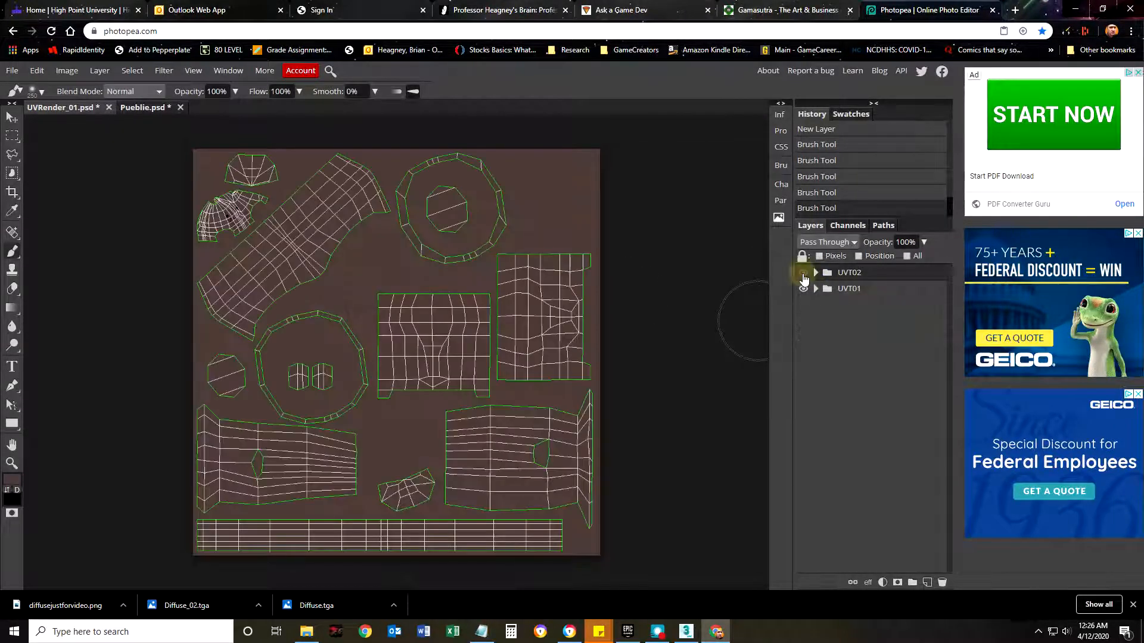
left_click(815, 289)
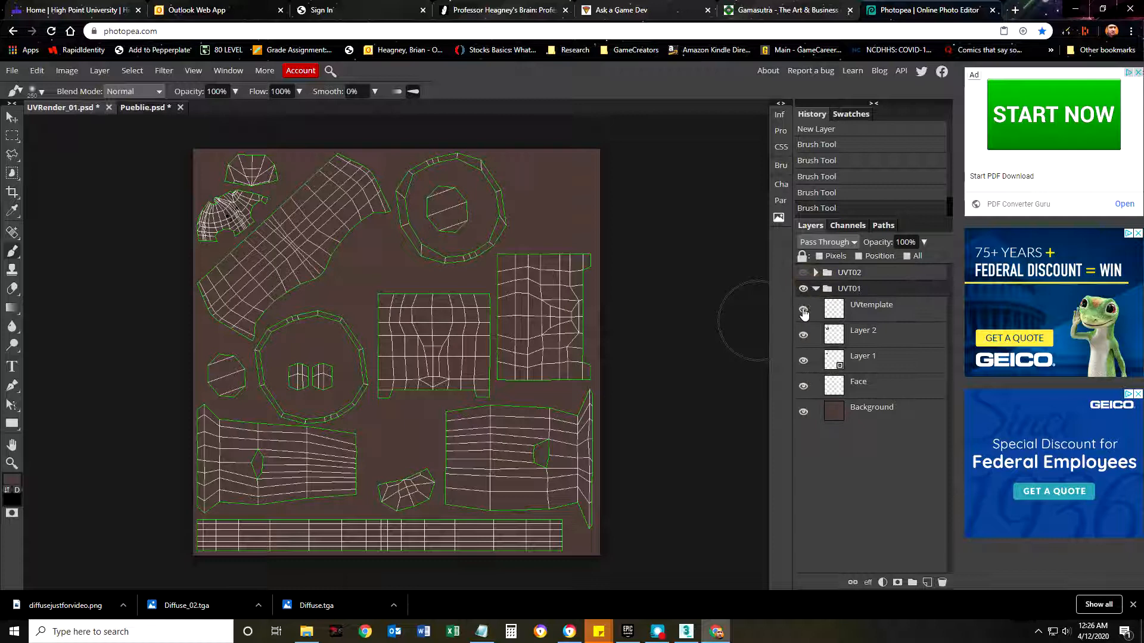
left_click(803, 310)
left_click(816, 288)
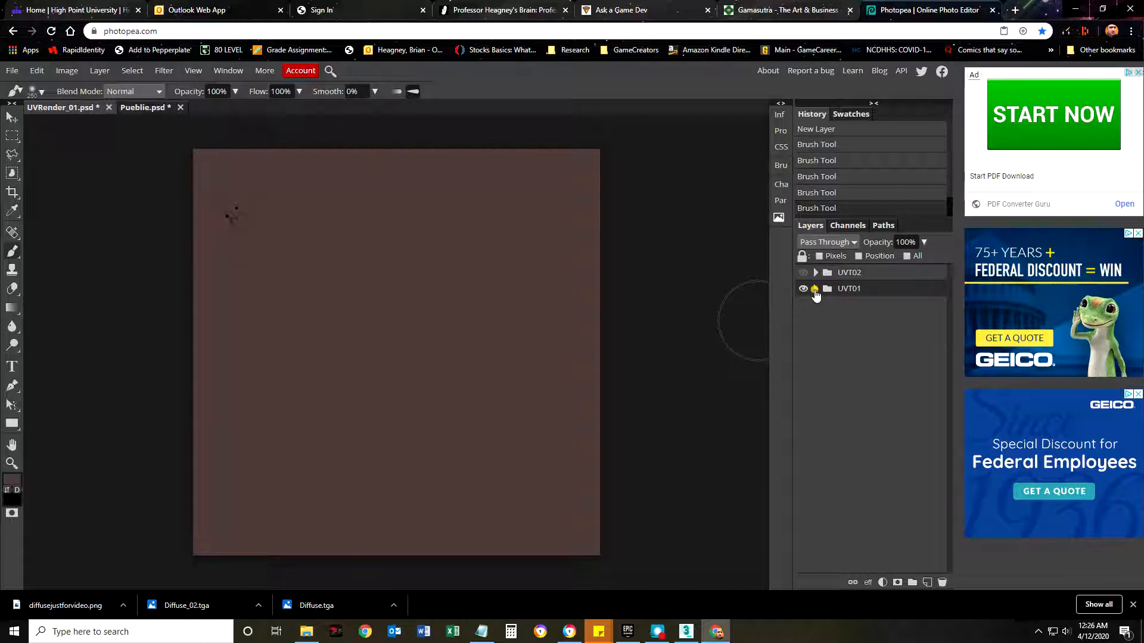
Toggle the visibility of the UVT02 group to compare the large and small face textures.
left_click(803, 277)
left_click(803, 278)
left_click(803, 278)
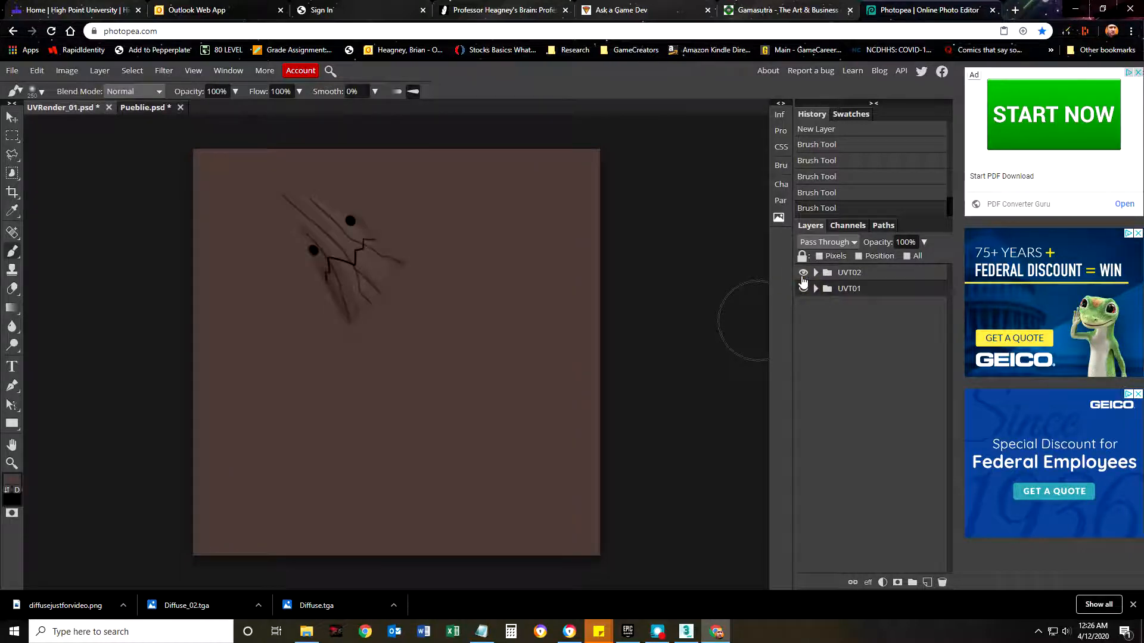
left_click(803, 278)
left_click(803, 278)
With UVT02 visible, zoom in closely on an eye of the large face texture to examine its detail.
key("z")
left_click_drag(331, 218, 495, 240)
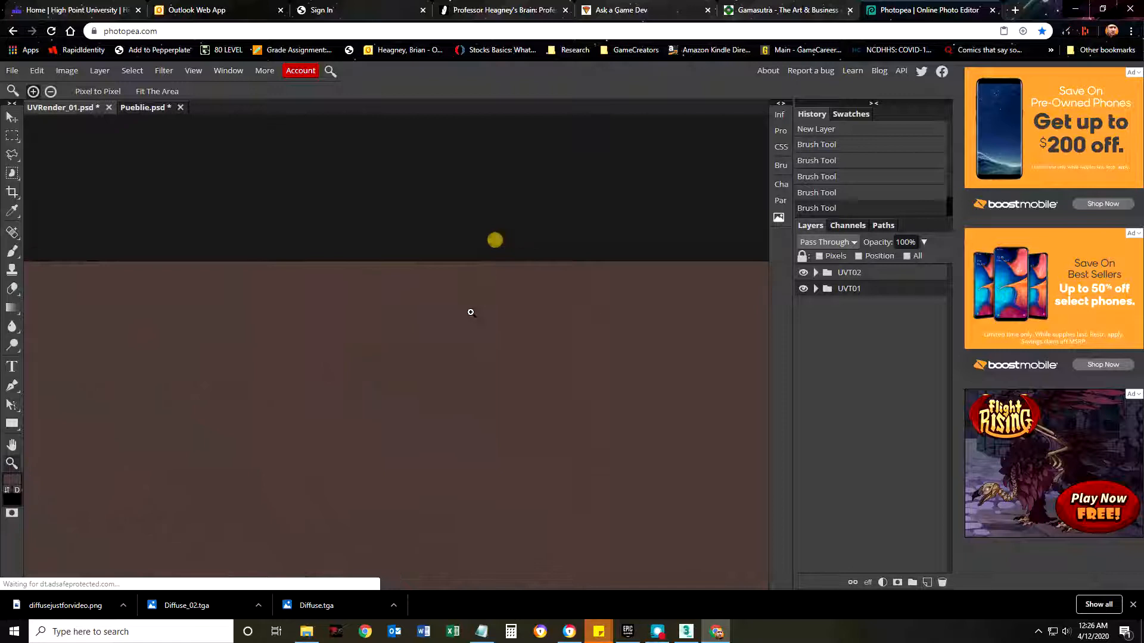
left_click_drag(480, 334, 467, 120)
left_click_drag(417, 381, 432, 143)
left_click_drag(389, 357, 403, 220)
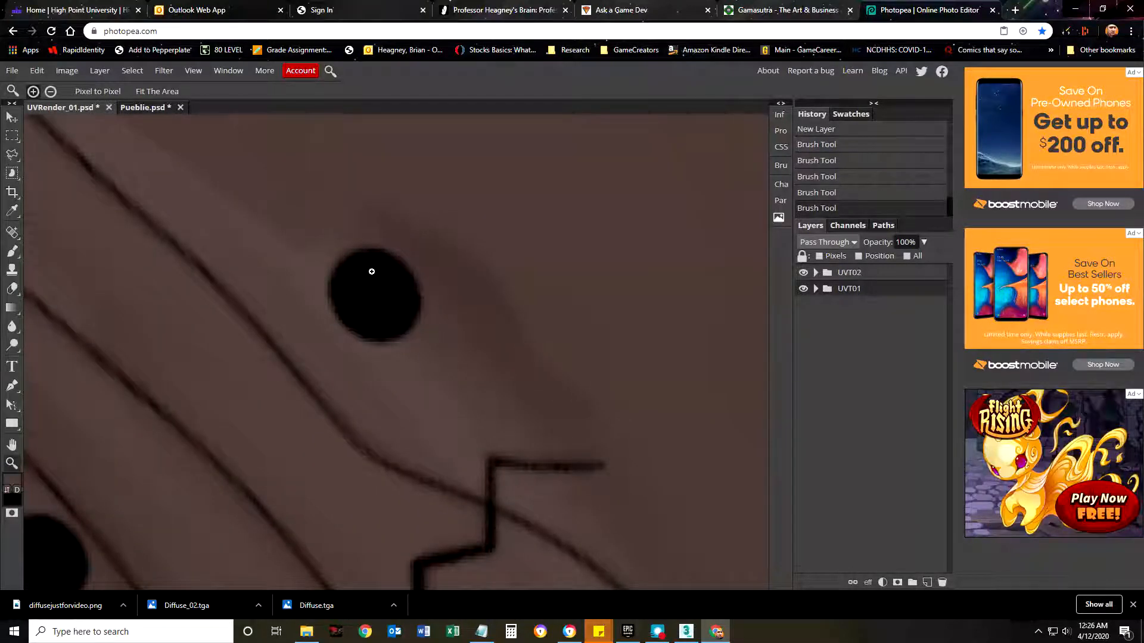
Hide the UVT02 group, inspect the pixels of an eye in the small UVT01 face, and return to 100% zoom.
left_click(804, 273)
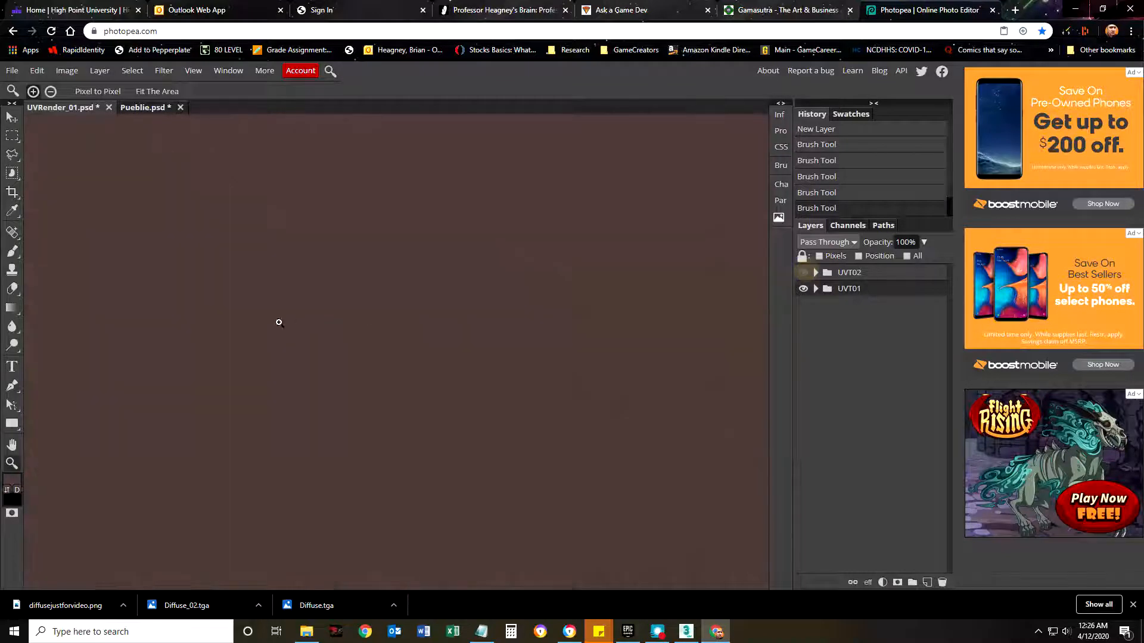
left_click_drag(276, 355, 568, 424)
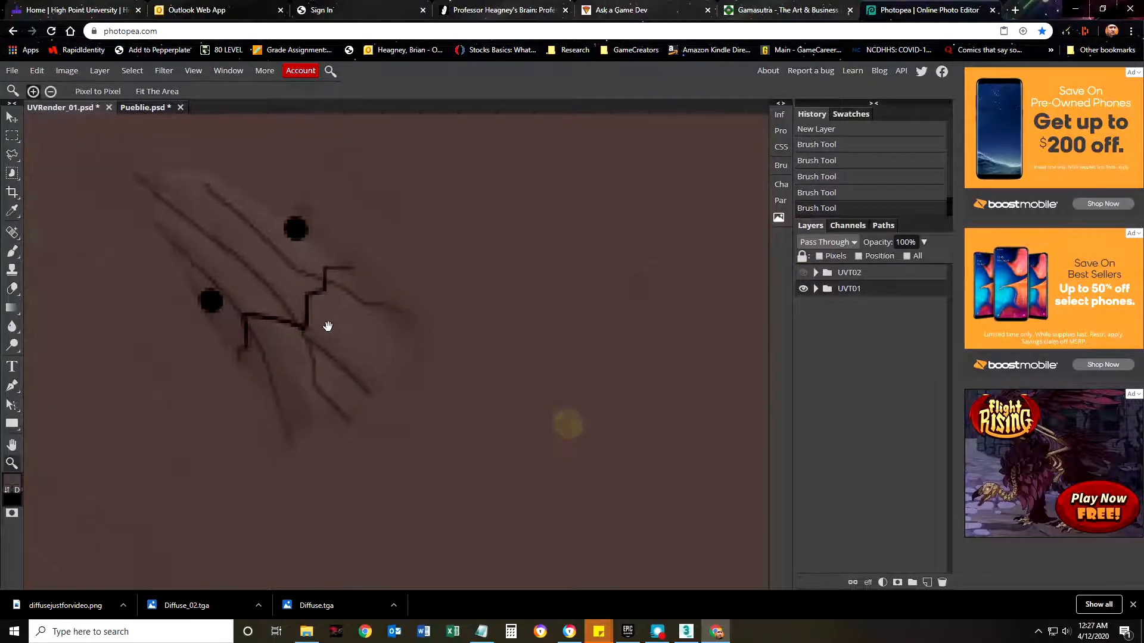
left_click_drag(292, 278, 357, 368)
left_click_drag(350, 302, 401, 303)
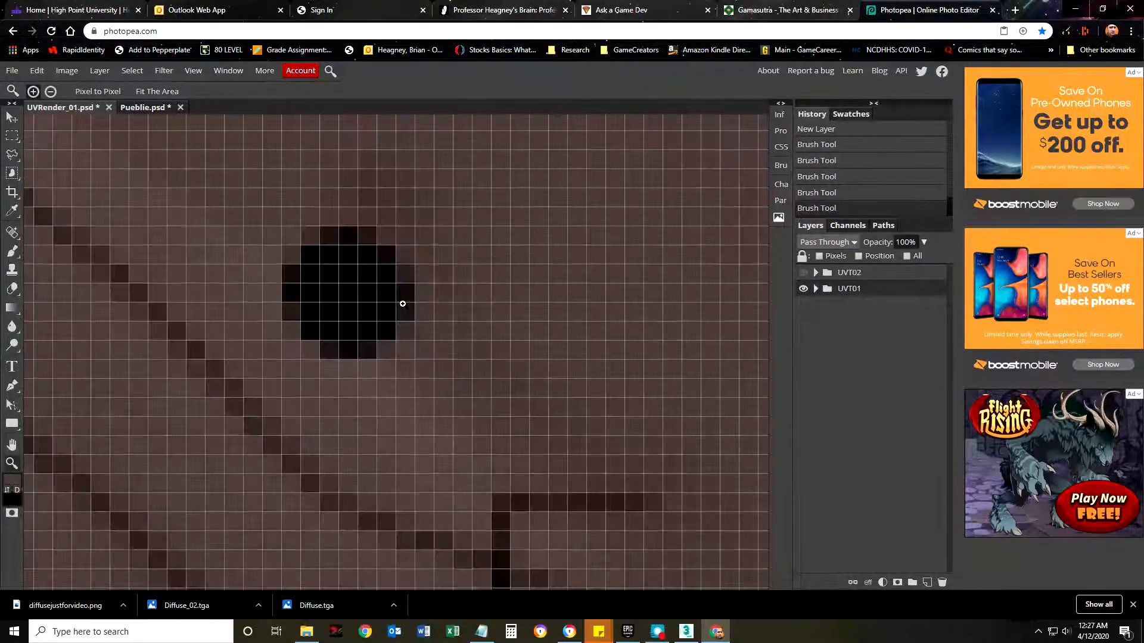
key("ctrl+1")
left_click_drag(421, 363, 503, 354)
left_click_drag(184, 273, 357, 312)
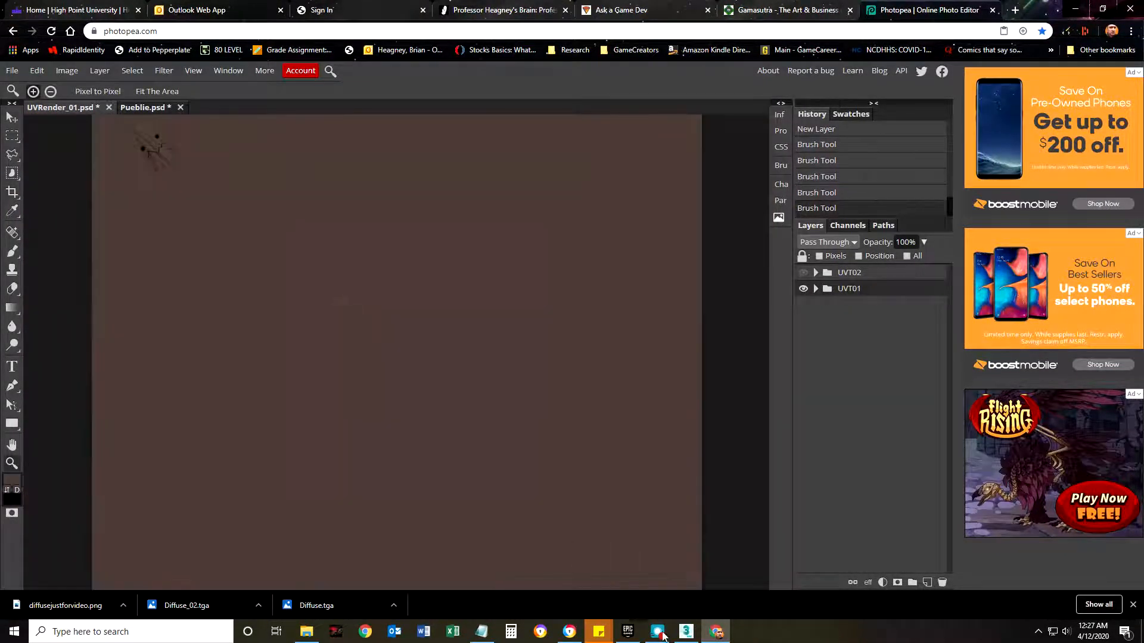
Switch back to 3ds Max, select the PUeble_BigHead character and unhide all hidden objects.
left_click(687, 631)
left_click(639, 288)
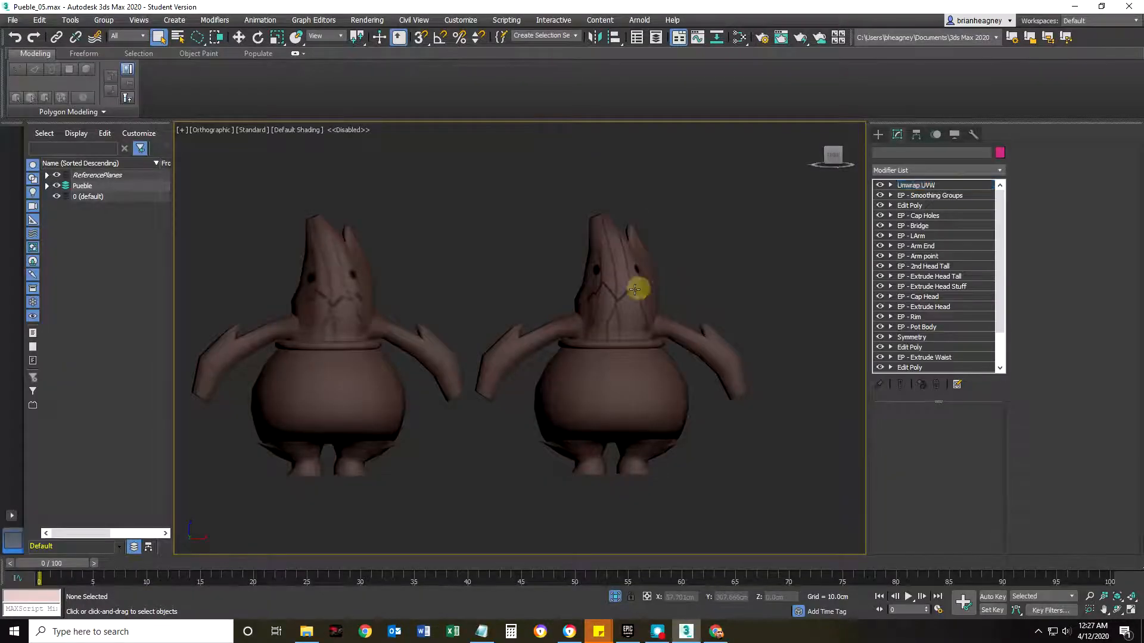
scroll(595, 310, "down", 6)
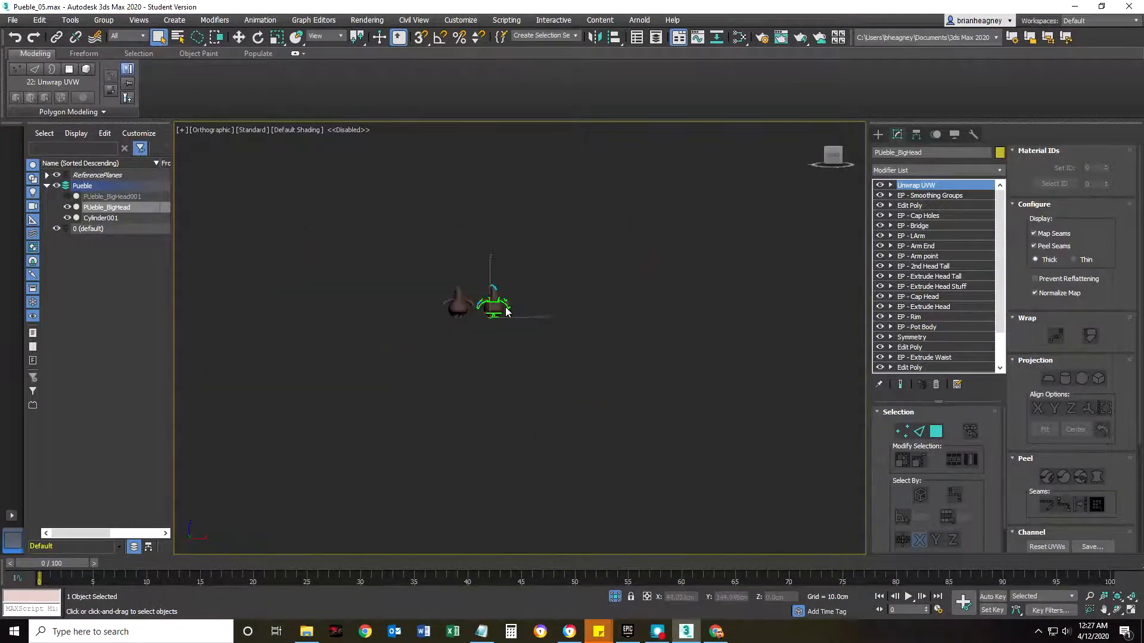
scroll(534, 247, "up", 3)
right_click(535, 233)
left_click(563, 139)
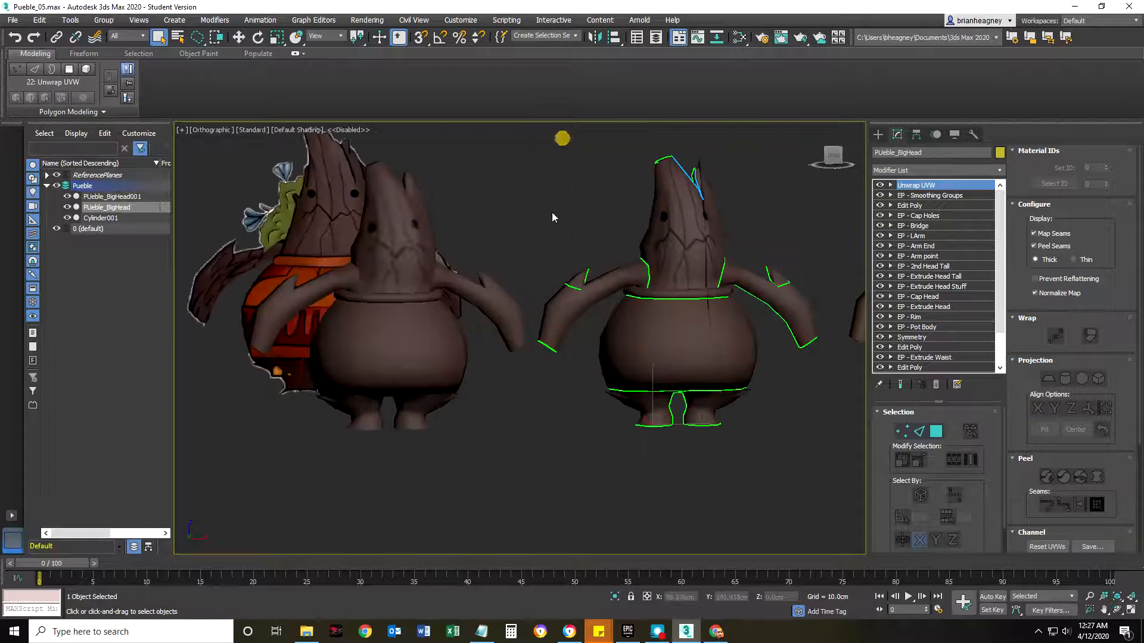
Select the untextured PUeble_BigHead001 character and open its UV editor.
left_click(550, 216)
scroll(552, 285, "down", 6)
middle_click_drag(587, 307, 466, 316)
scroll(618, 303, "up", 5)
left_click(612, 251)
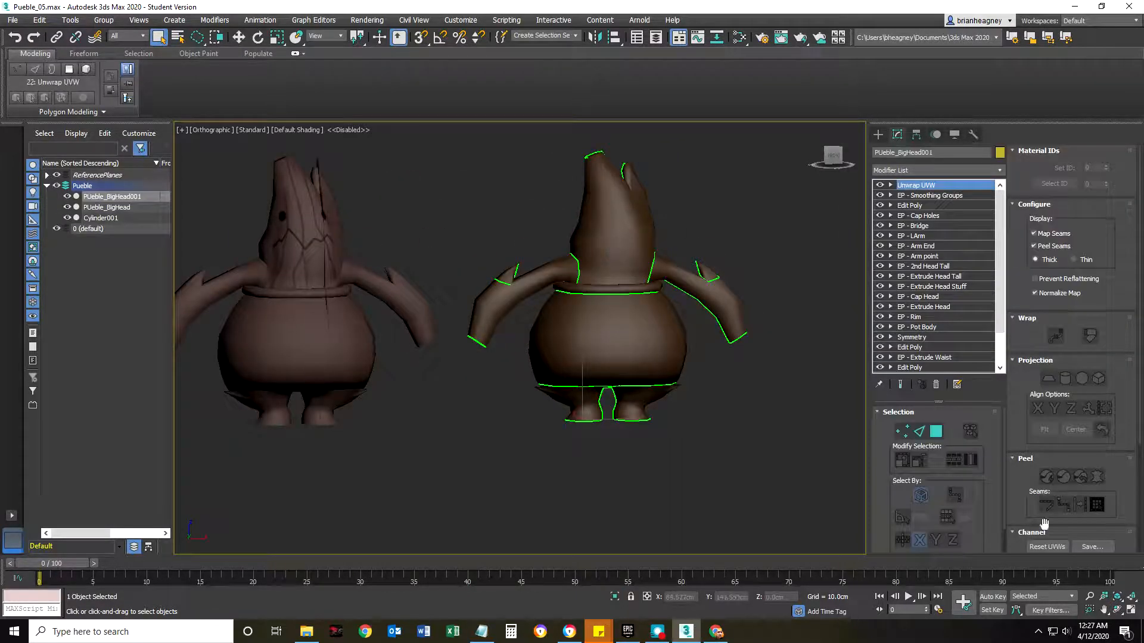
scroll(1044, 523, "down", 5)
left_click(1070, 491)
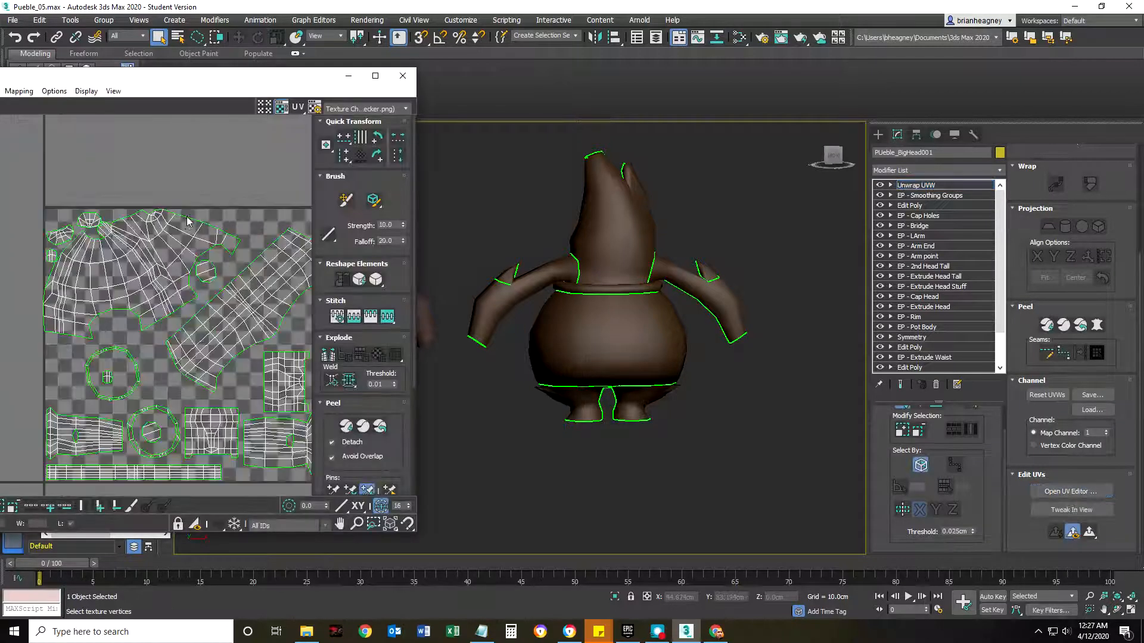
In polygon mode, select the head shell of PUeble_BigHead001 and scale it uniformly to about 202%.
left_click(255, 203)
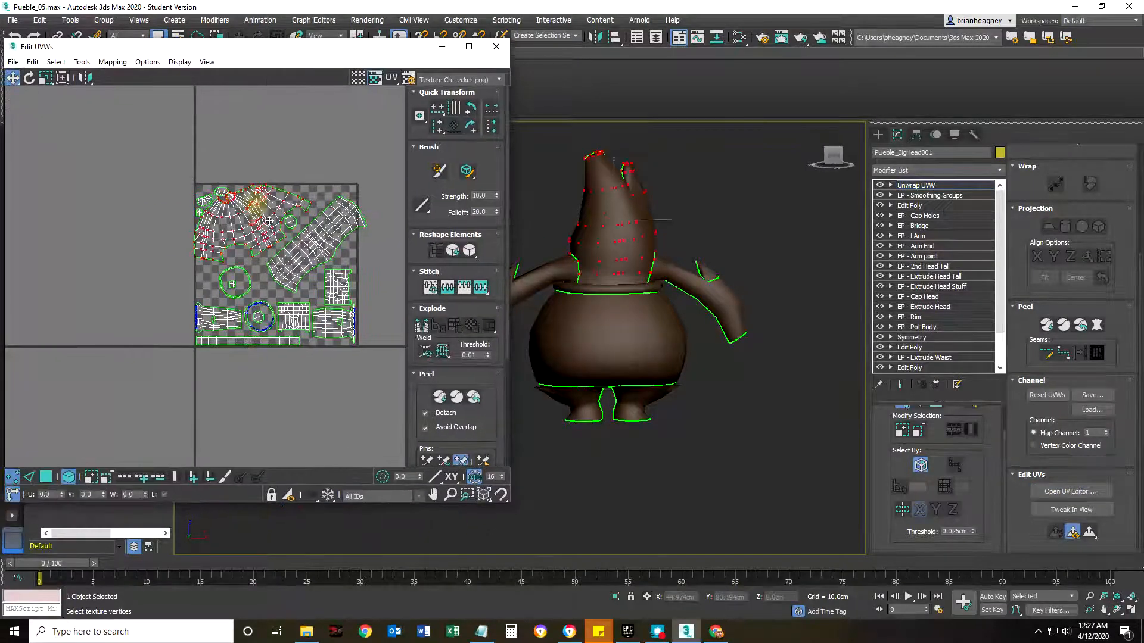
left_click(47, 476)
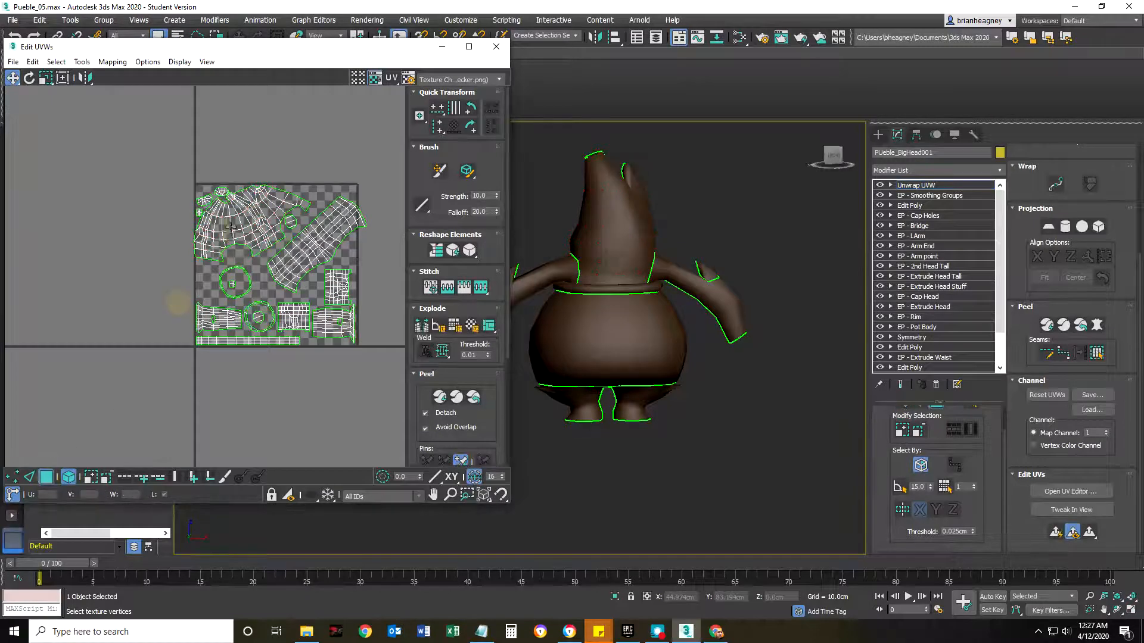
left_click(235, 228)
left_click(45, 78)
mouse_move(234, 201)
left_mouse_down()
mouse_move(255, 192)
mouse_move(235, 225)
mouse_move(263, 174)
mouse_move(237, 236)
mouse_move(250, 180)
mouse_move(227, 225)
mouse_move(248, 183)
left_mouse_up()
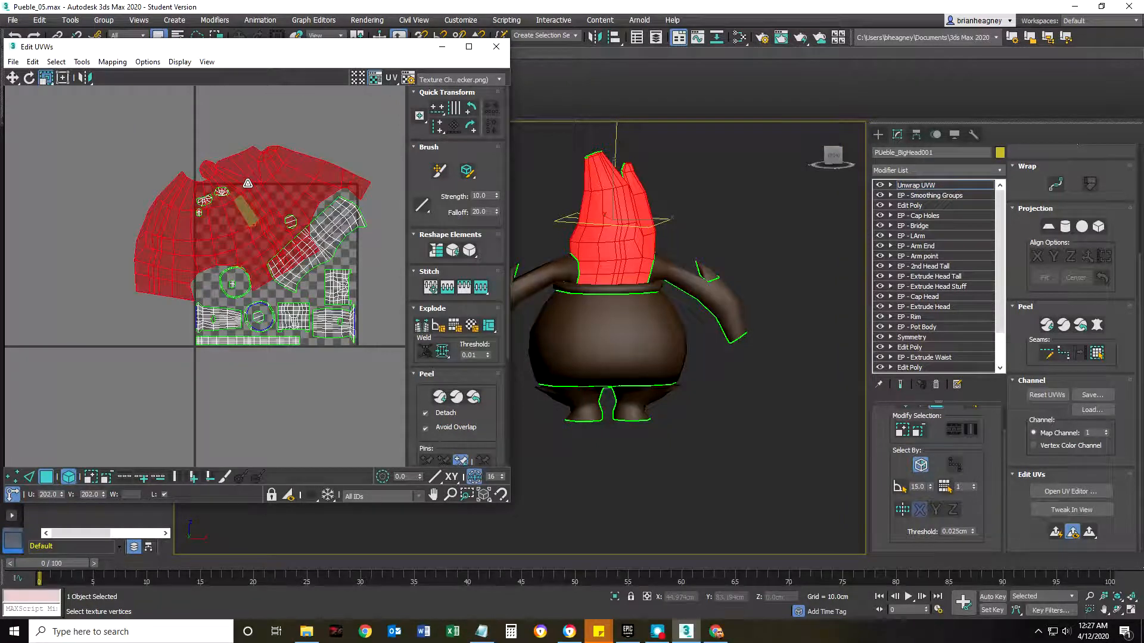
Scale up the body shell and one of the arm shells in the UV layout.
left_click_drag(333, 218, 346, 203)
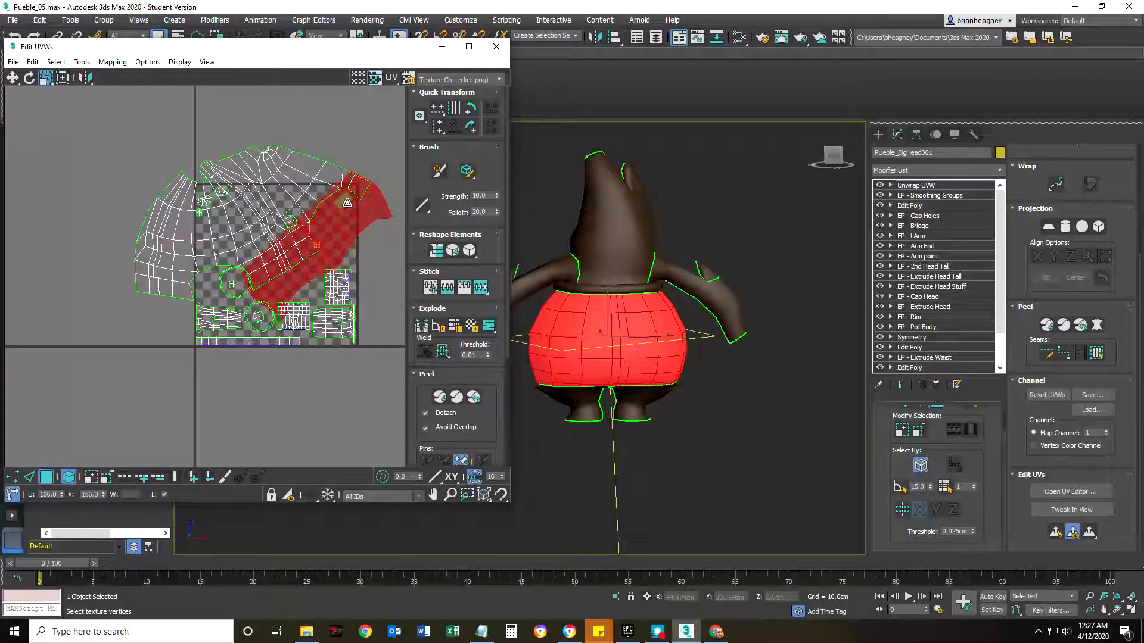
left_click(339, 317)
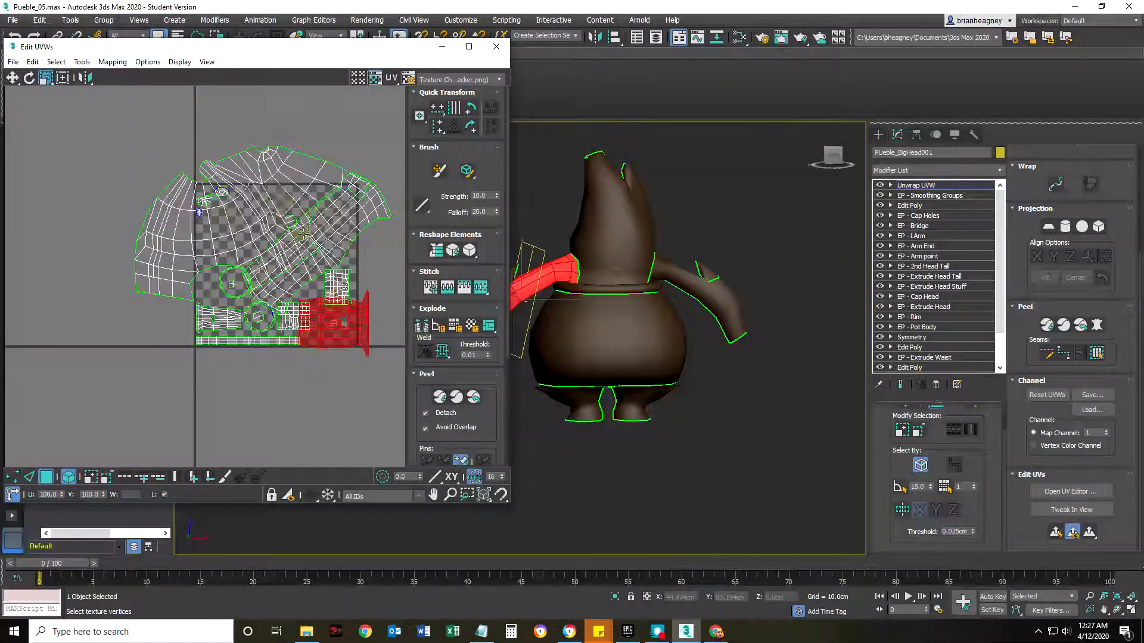
scroll(199, 274, "down", 3)
scroll(201, 251, "down", 2)
Move the head, small end, body and enlarged arm shells outside the UV square.
left_click_drag(197, 212, 128, 145)
left_click(13, 78)
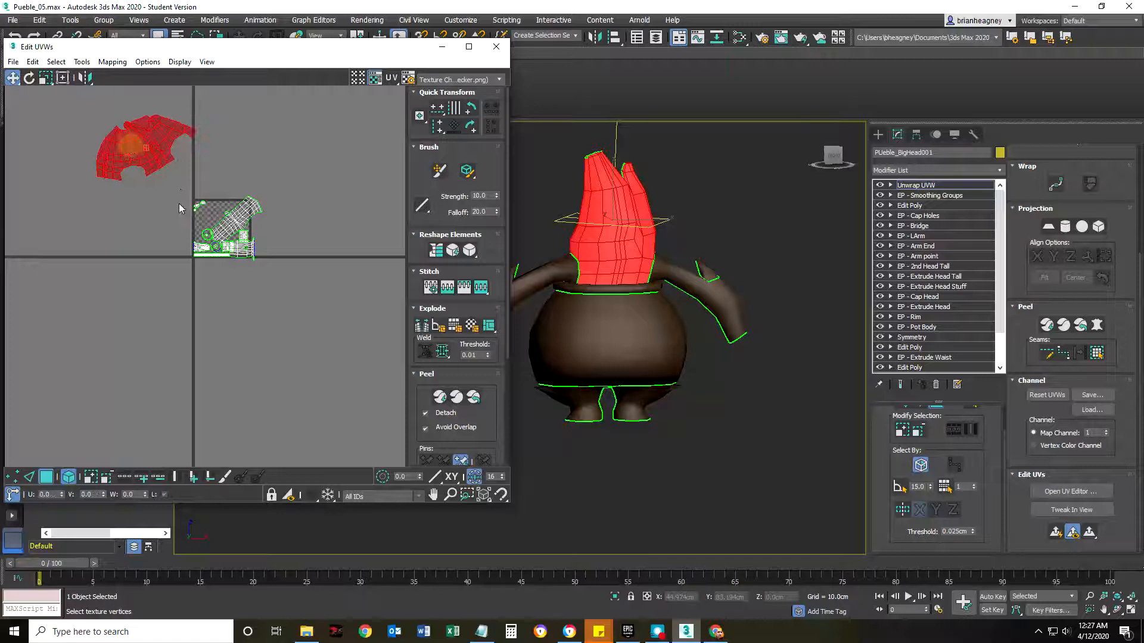
left_click(205, 208)
left_click_drag(242, 210, 301, 194)
left_click_drag(241, 249, 230, 288)
Move the other arm shell, the long strip and the small rectangular shells out of the UV square.
left_click(203, 247)
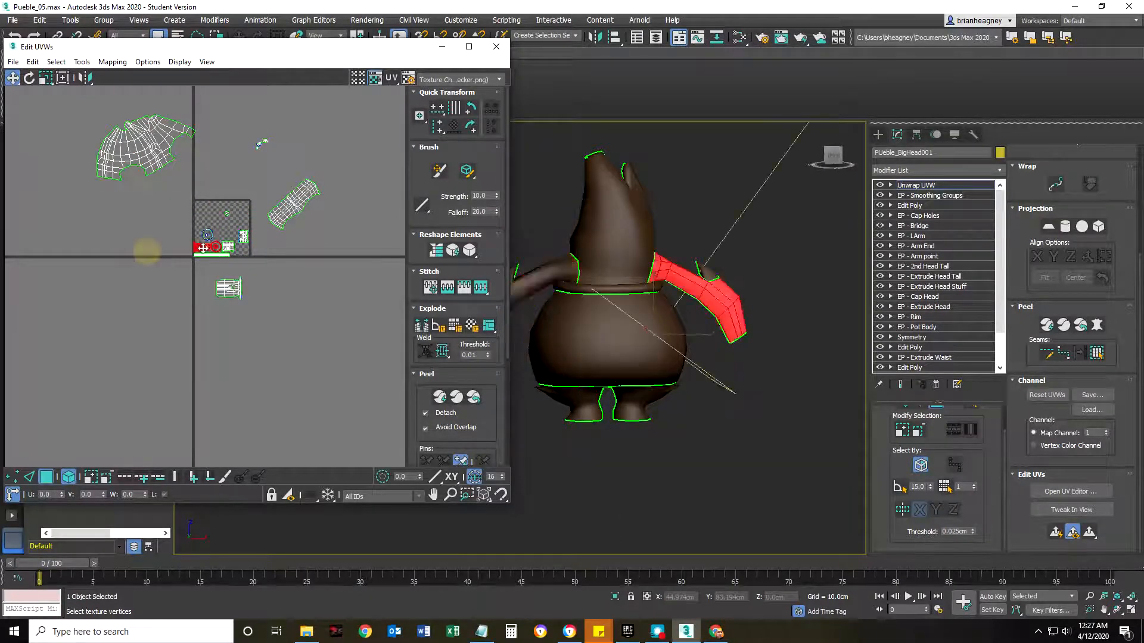
left_click_drag(200, 249, 253, 182)
left_click(203, 255)
left_click(264, 140)
Spread the small end shells apart above the UV square and reposition the body shell beside it.
scroll(249, 158, "up", 4)
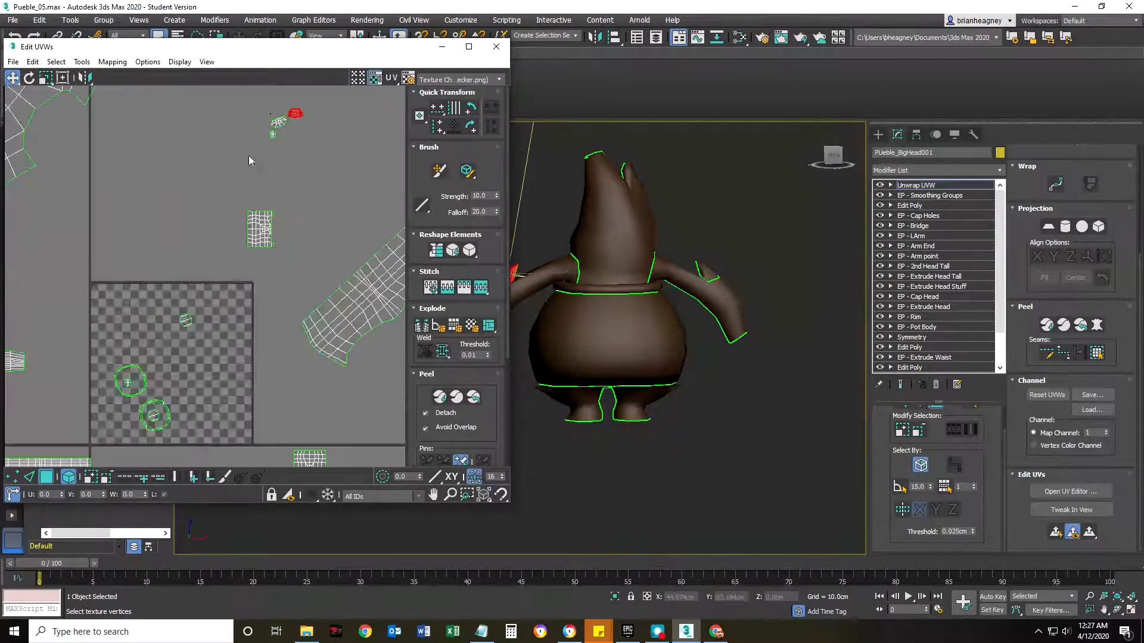
left_click_drag(276, 121, 195, 141)
scroll(256, 187, "down", 4)
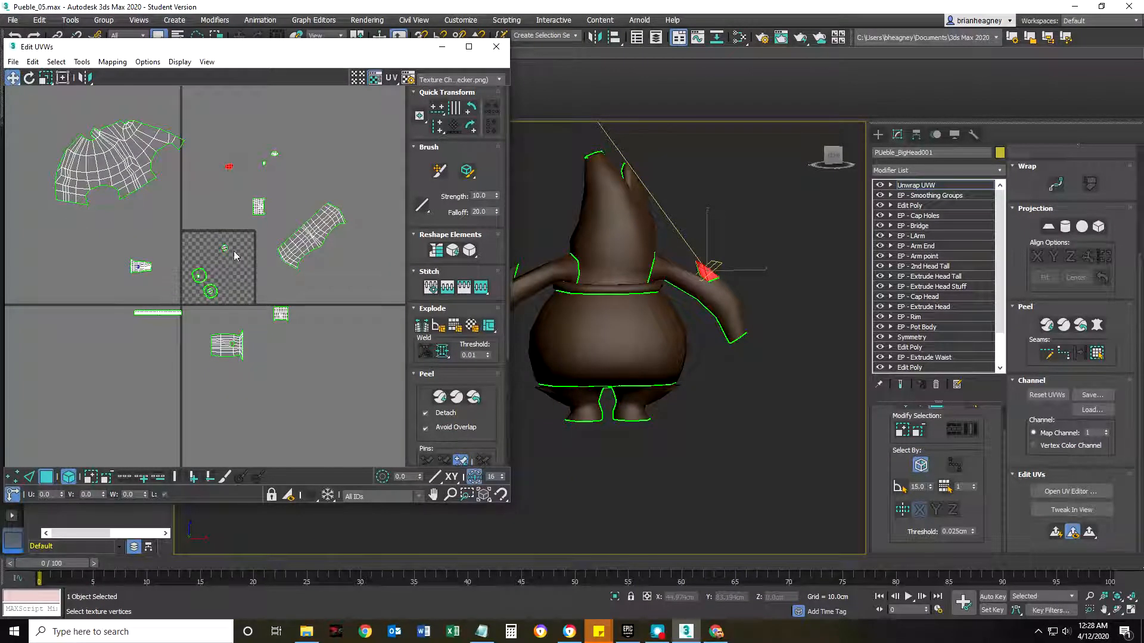
left_click_drag(309, 237, 306, 214)
scroll(236, 275, "down", 3)
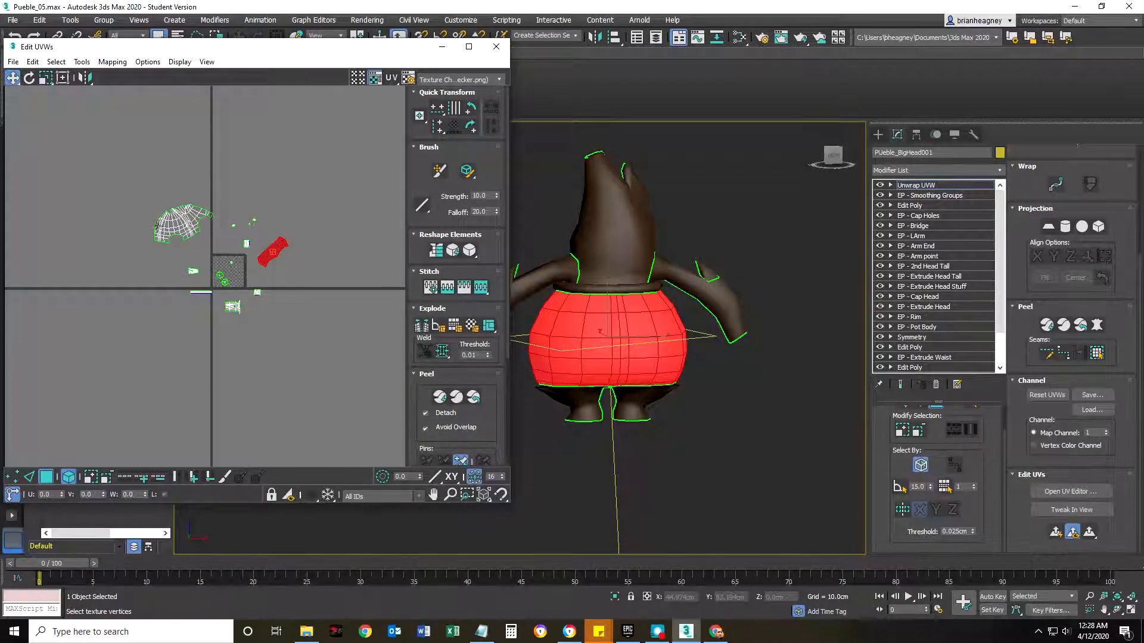
Enable Rotate alongside Rescale for arranging elements and run Pack Normalize on all the scattered shells.
left_click_drag(115, 164, 319, 352)
left_click_drag(112, 191, 112, 191)
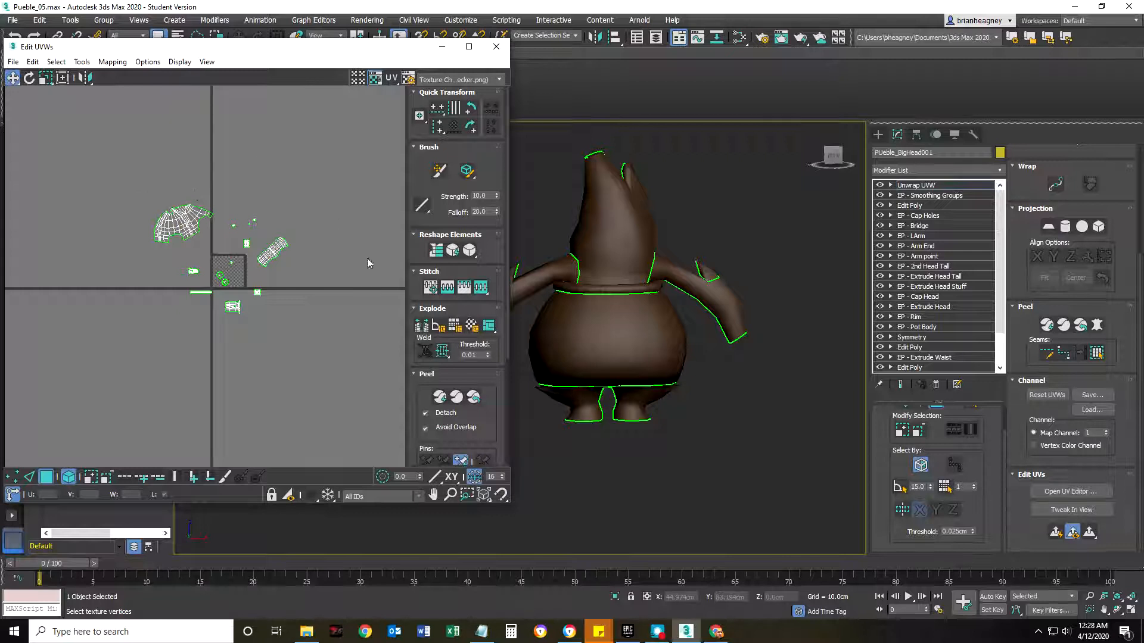
scroll(457, 340, "down", 5)
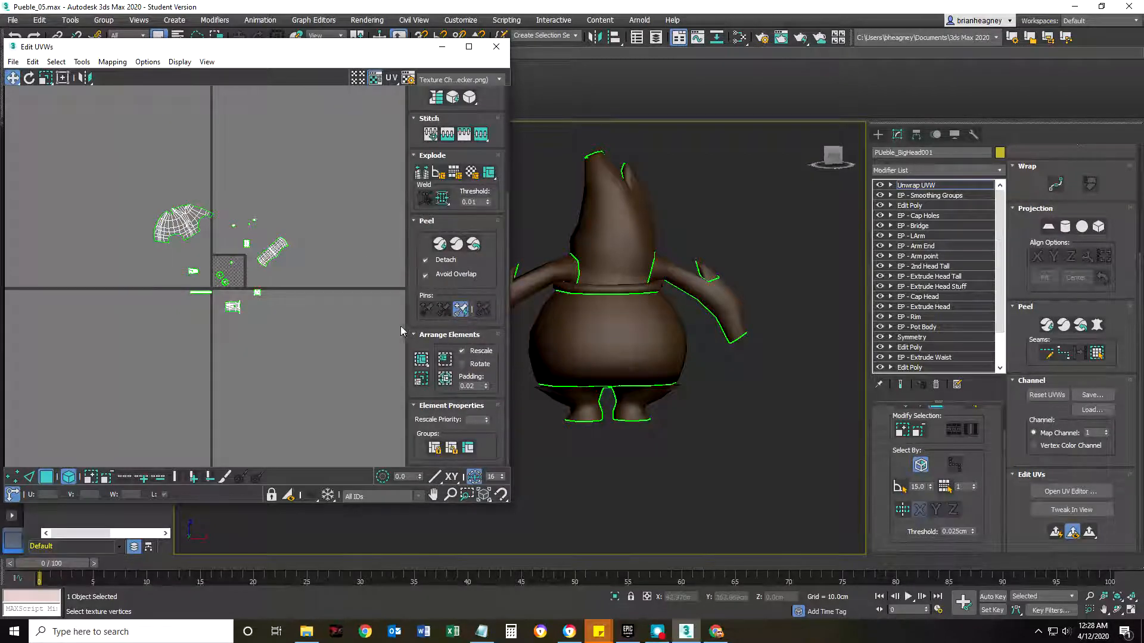
left_click(460, 364)
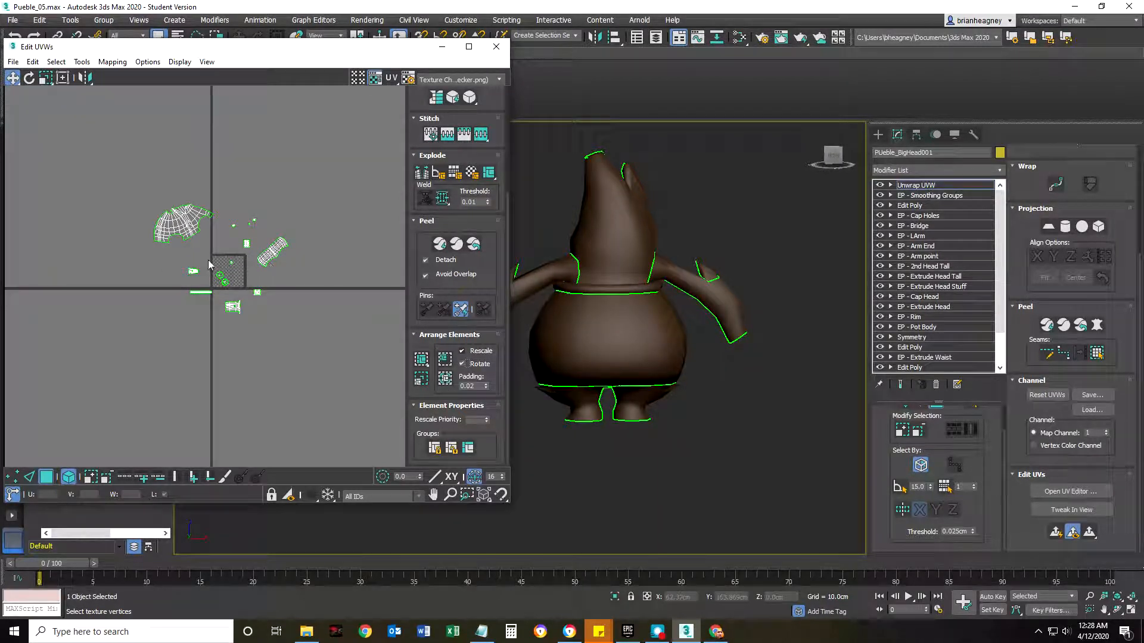
left_click(445, 380)
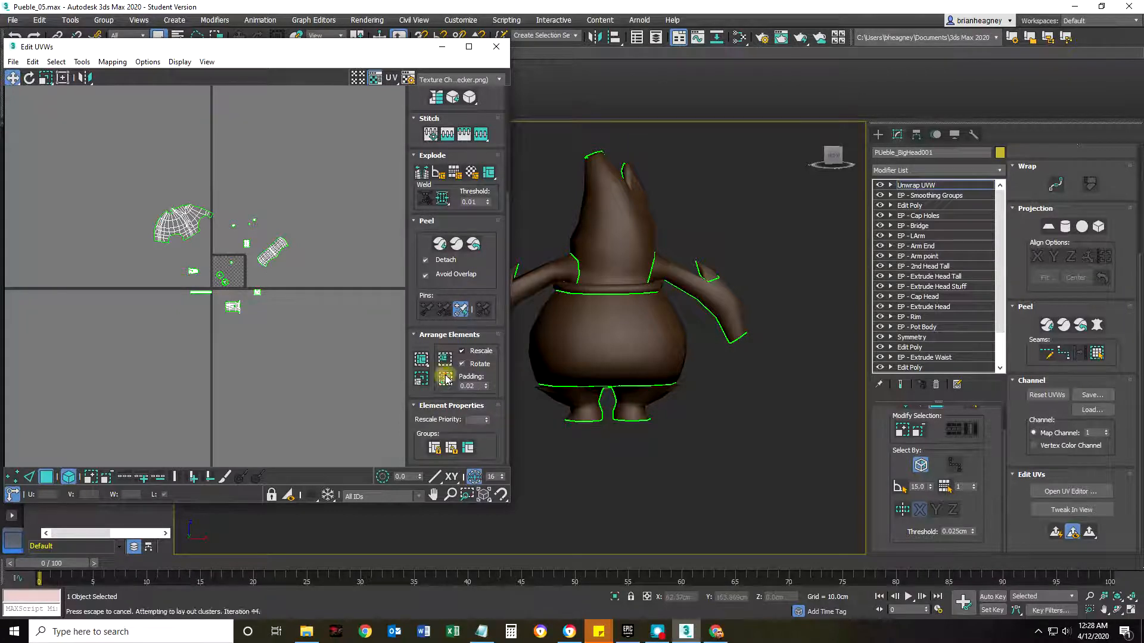
Examine how the rescaled and rotated shells are packed inside the UV square.
scroll(181, 281, "up", 8)
middle_click_drag(180, 306, 324, 221)
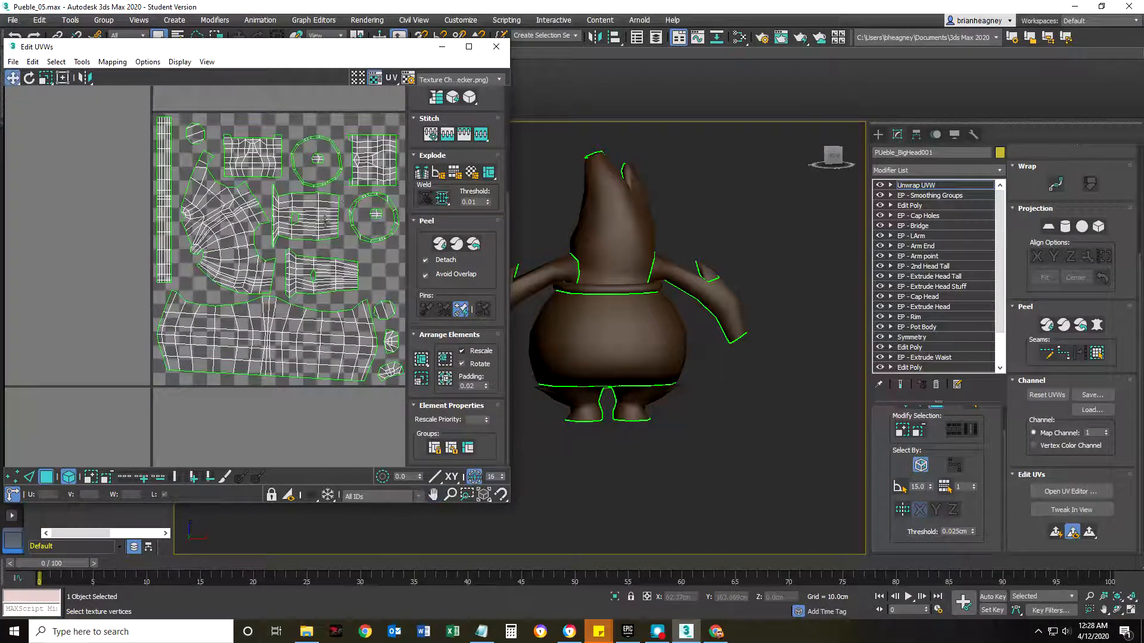
middle_click_drag(272, 288, 256, 274)
scroll(241, 262, "up", 3)
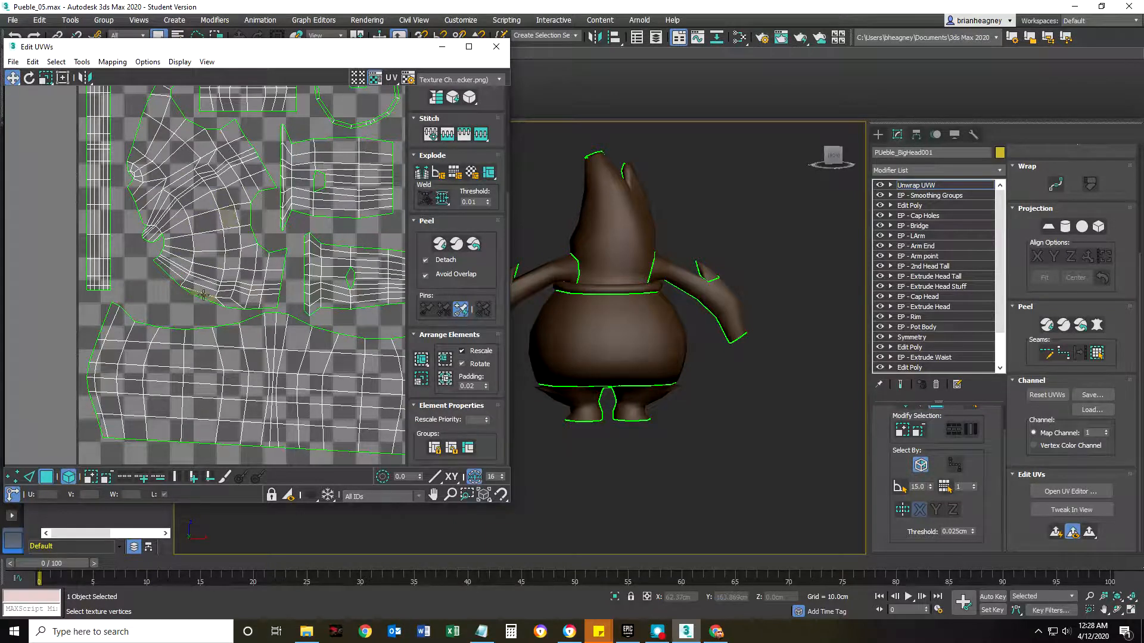
scroll(210, 260, "down", 3)
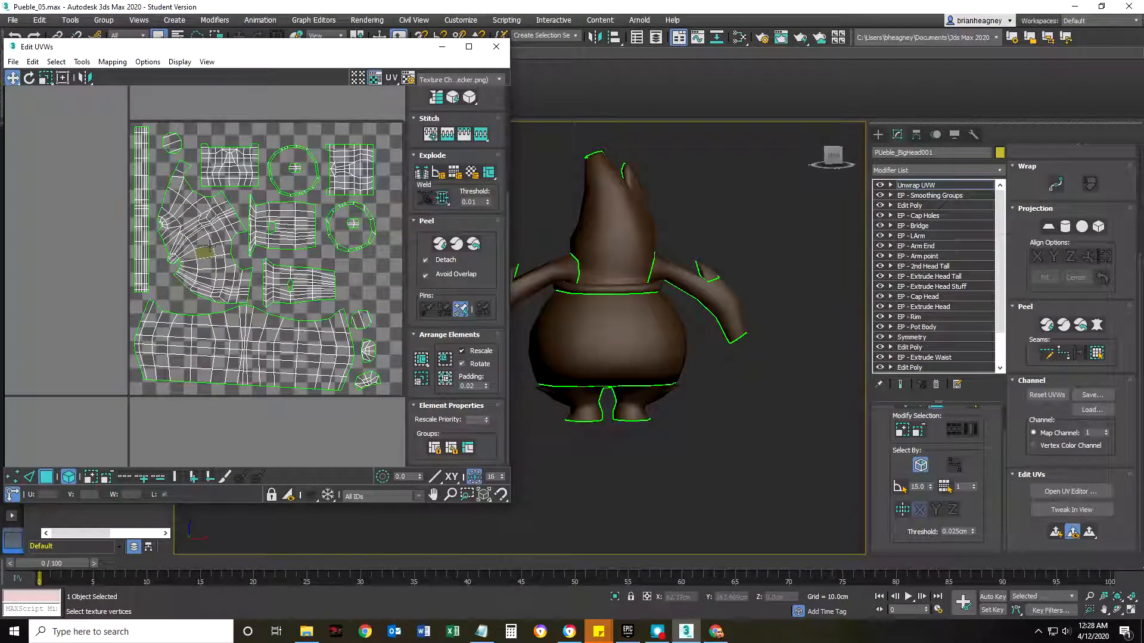
middle_click_drag(248, 307, 230, 289)
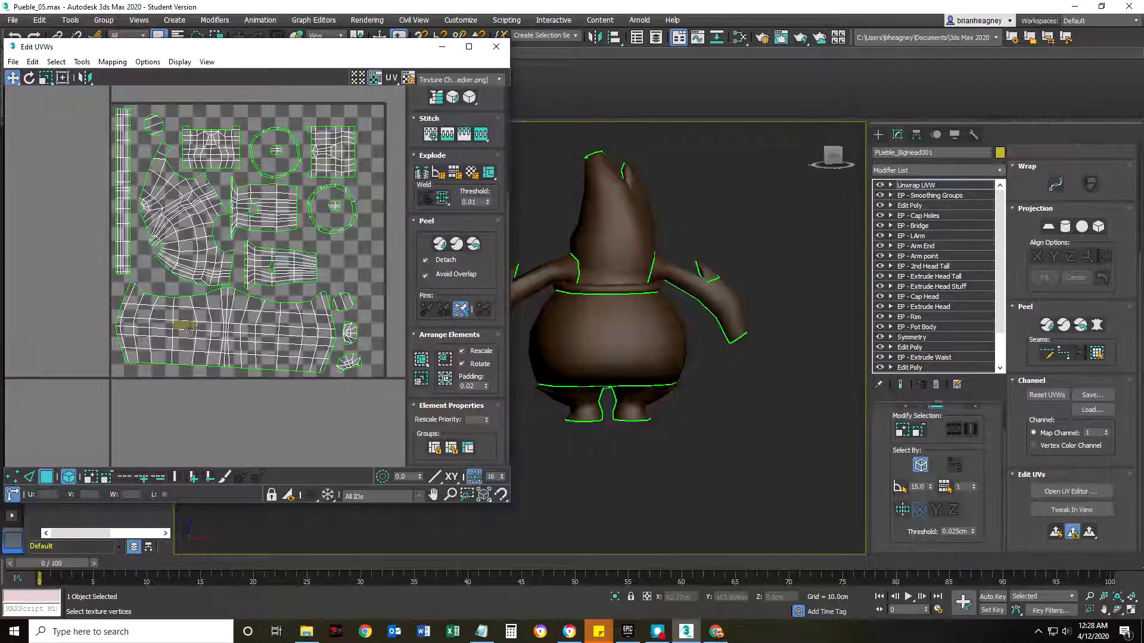
scroll(190, 327, "down", 3)
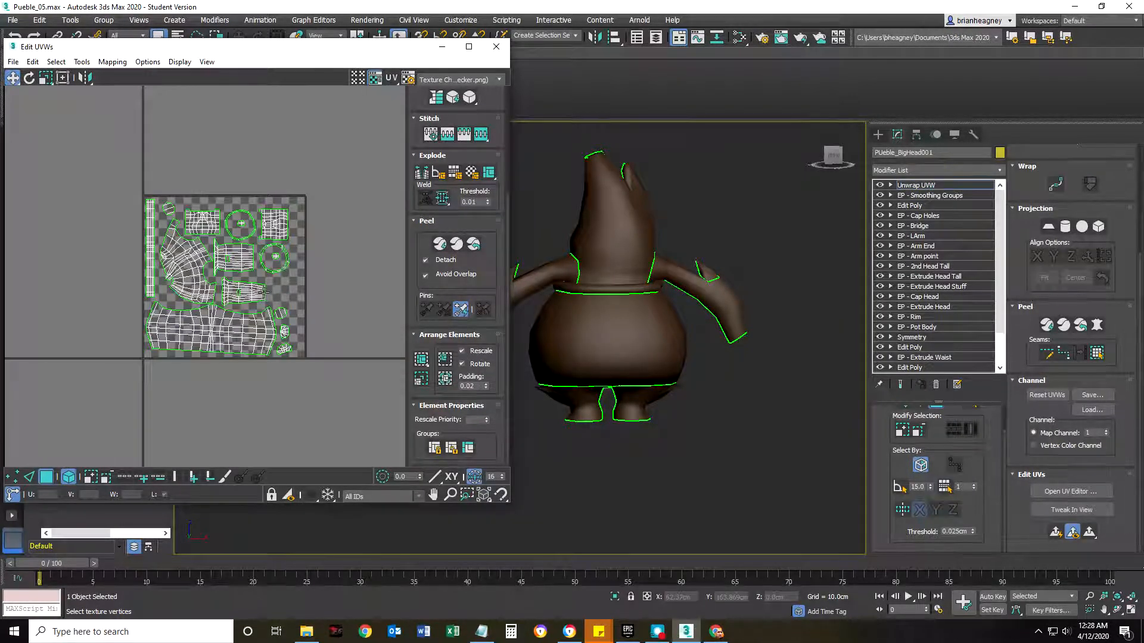
scroll(225, 302, "up", 2)
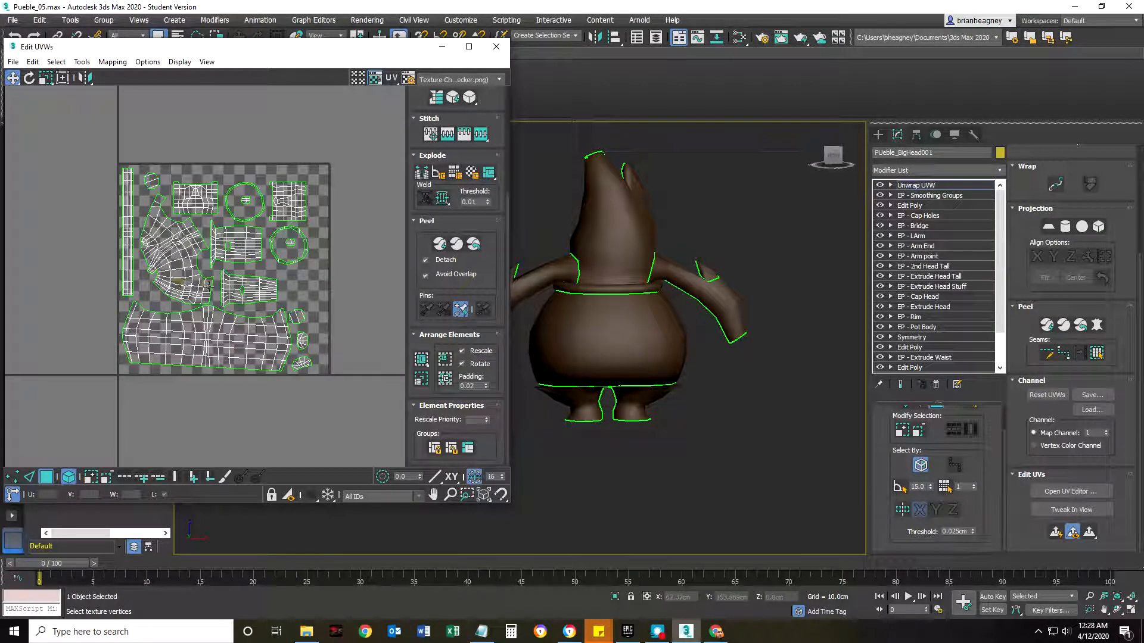
scroll(223, 294, "down", 3)
scroll(217, 296, "up", 2)
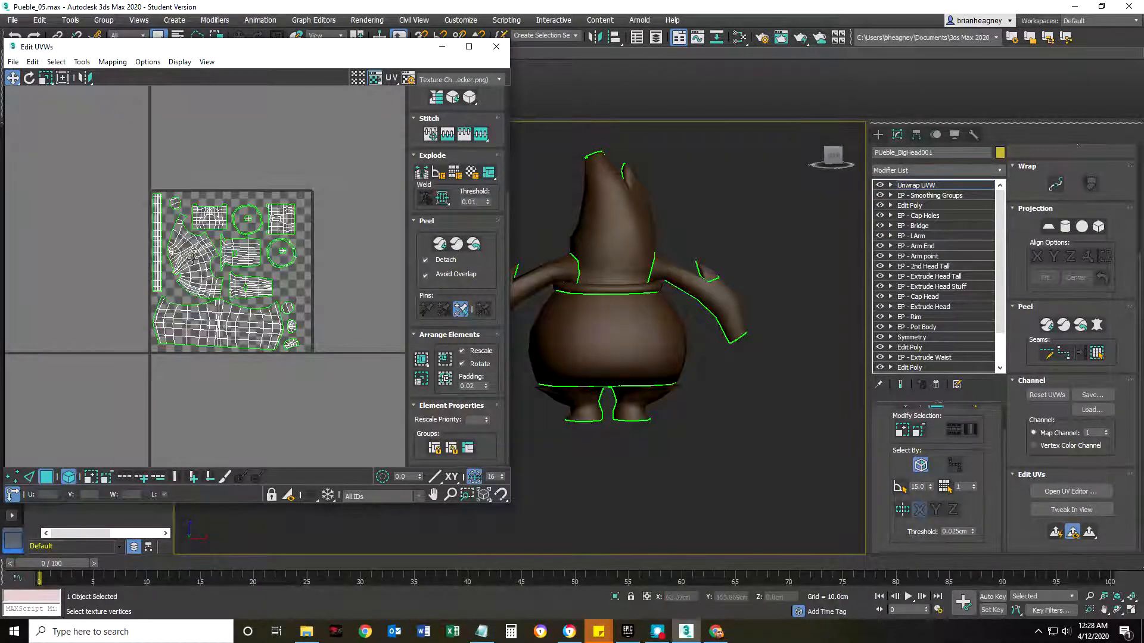
Scale the head shell up well beyond the UV square's edge and disable Rescale for arranging elements.
left_click(191, 258)
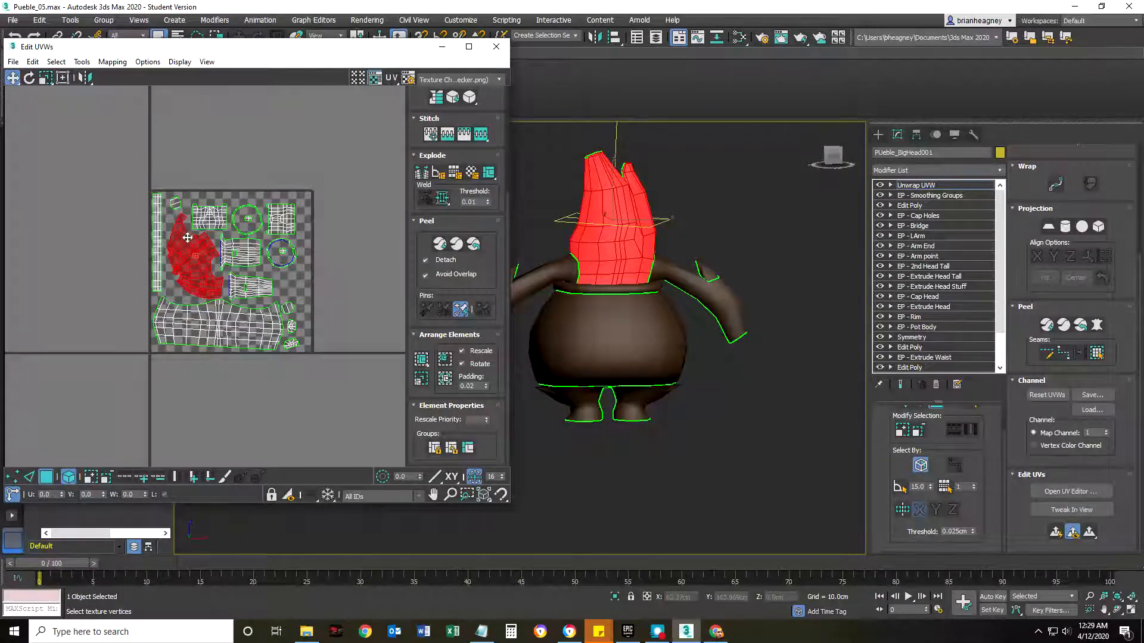
left_click(46, 77)
left_click_drag(178, 253, 141, 196)
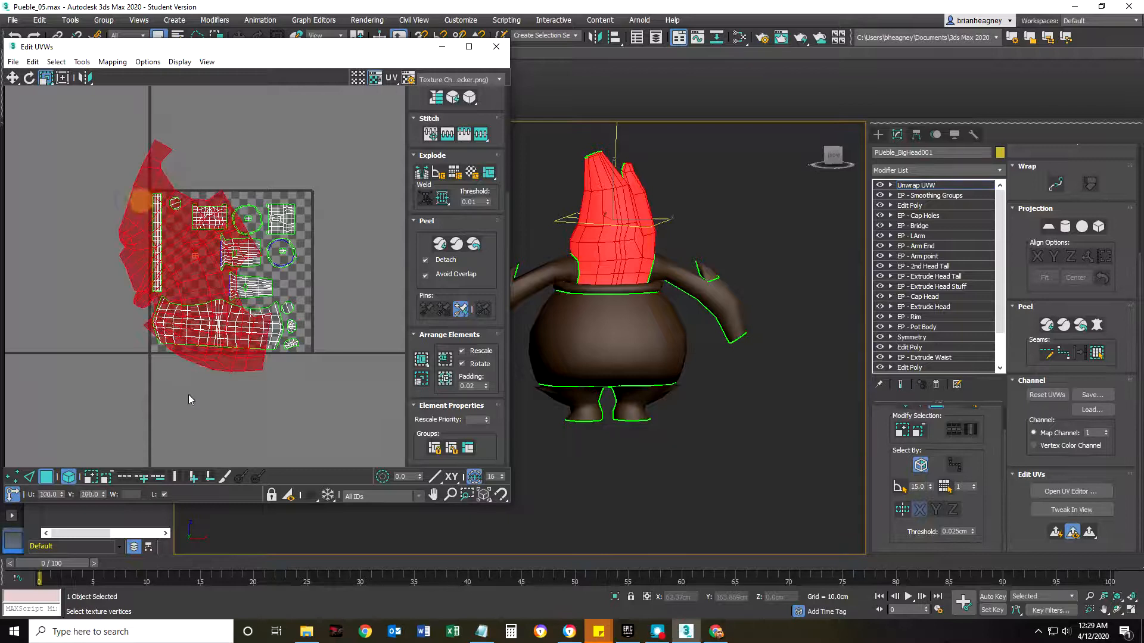
left_click_drag(180, 263, 176, 265)
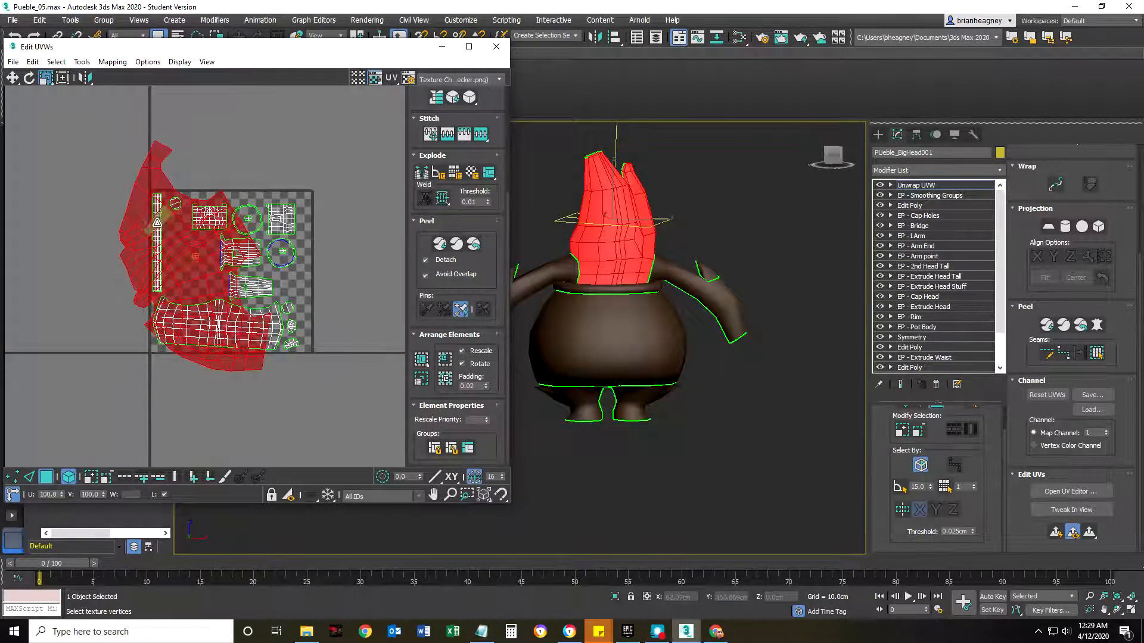
left_click(68, 134)
left_click(463, 352)
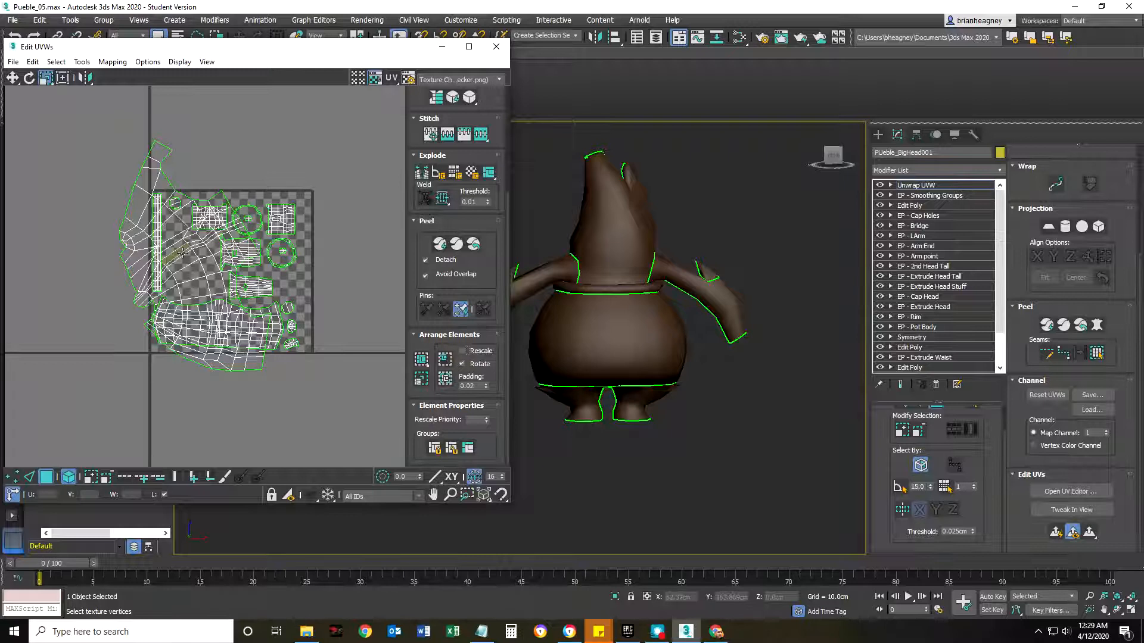
Select all the shells and scale them up together far beyond the UV square.
left_click_drag(70, 129, 323, 409)
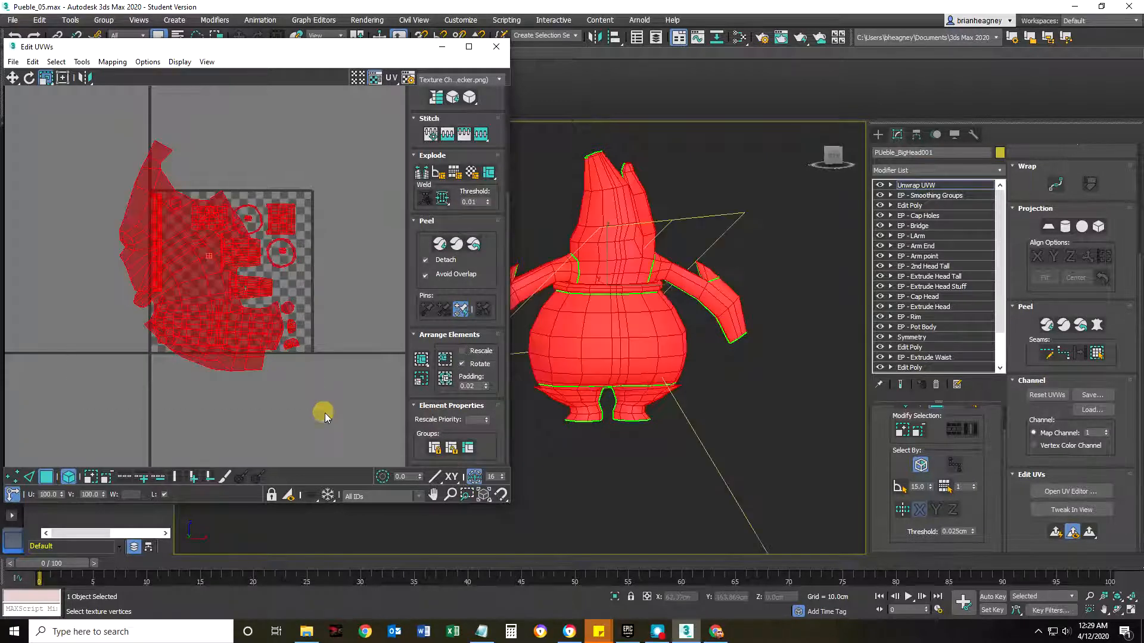
left_click_drag(164, 242, 126, 195)
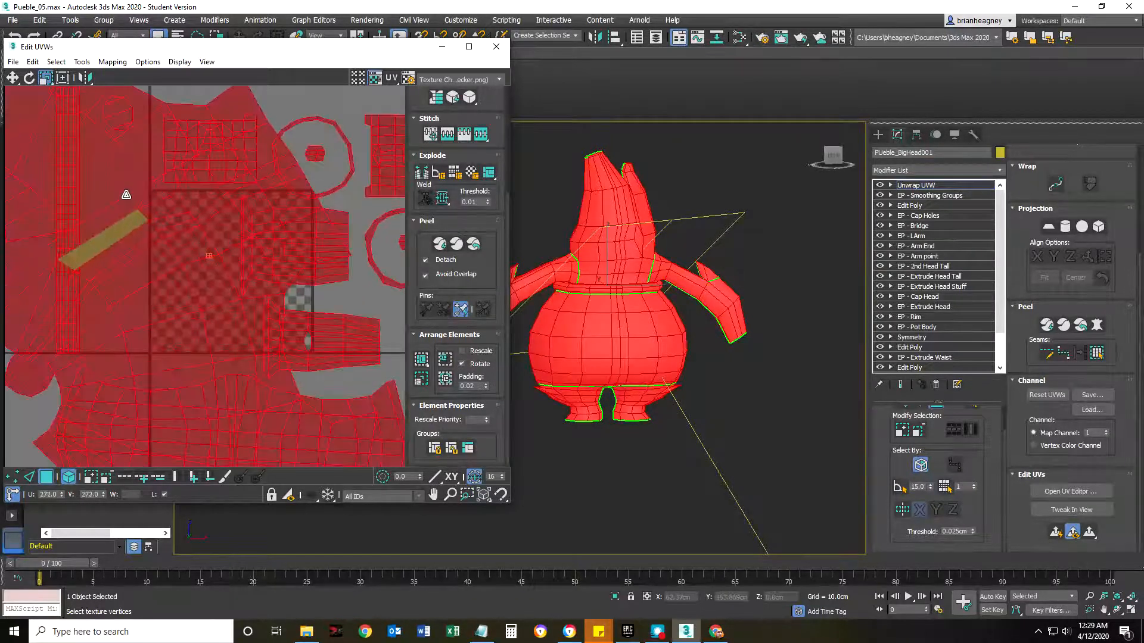
scroll(168, 301, "down", 4)
left_click_drag(160, 298, 160, 252)
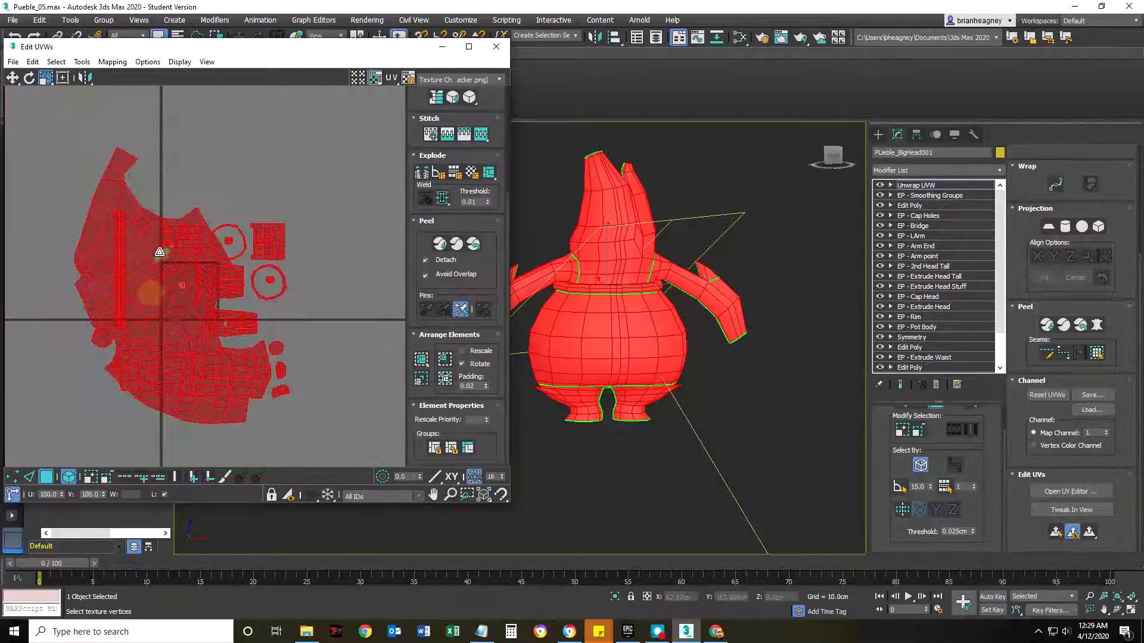
left_click(330, 154)
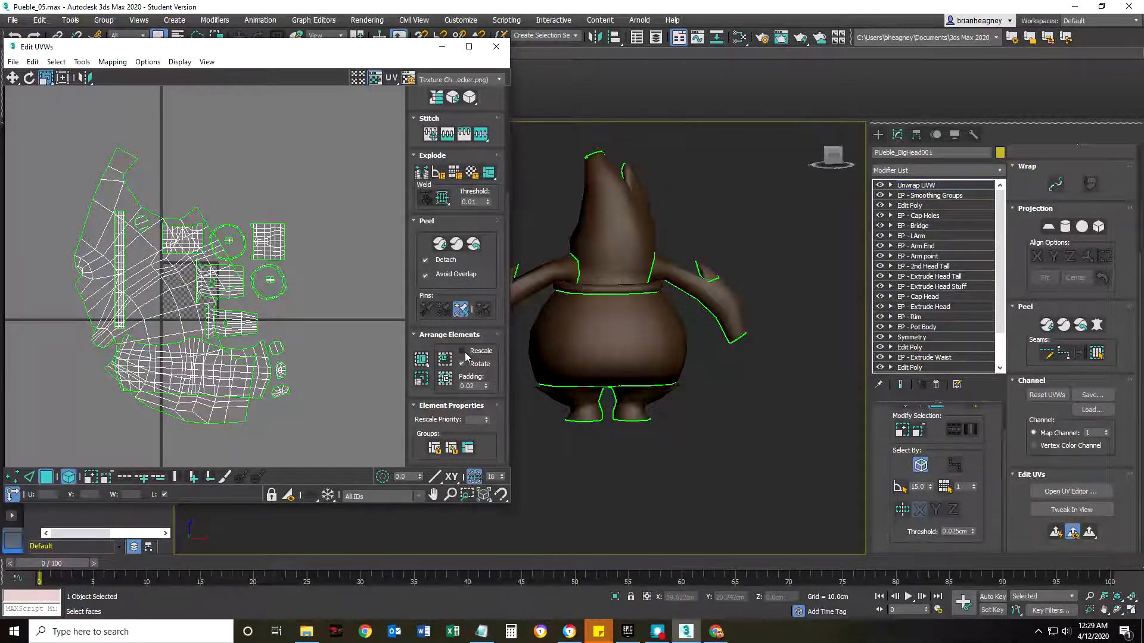
Pack Normalize all the oversized shells into the UV square with Rescale off and Rotate on.
left_click(153, 301)
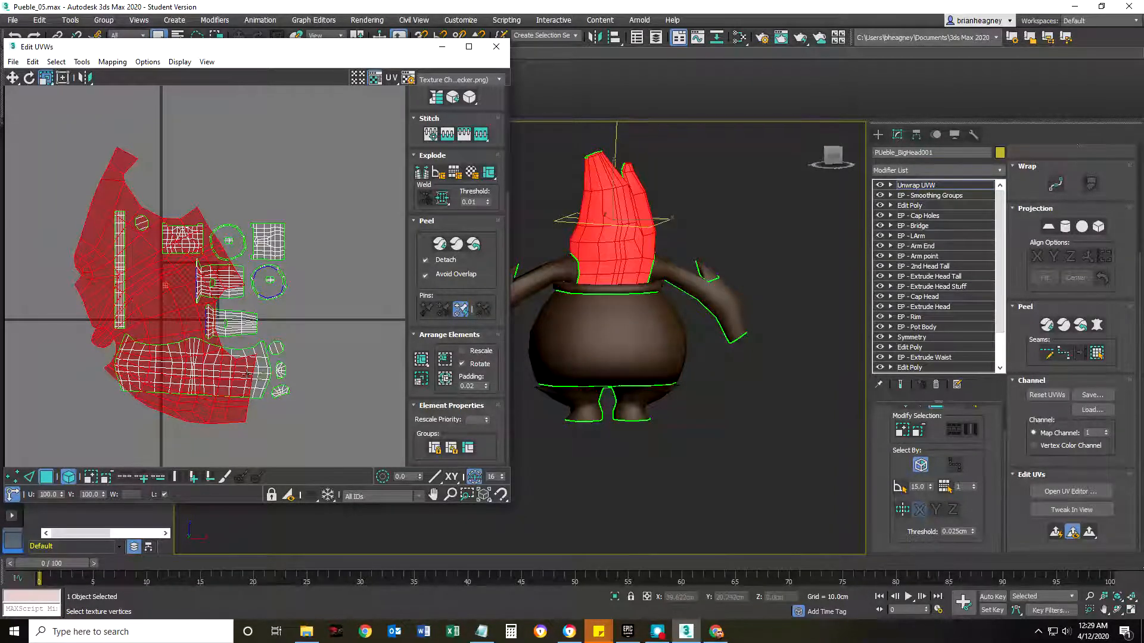
left_click(372, 308)
left_click(445, 379)
scroll(147, 284, "up", 4)
scroll(147, 285, "up", 3)
middle_click_drag(267, 327, 133, 278)
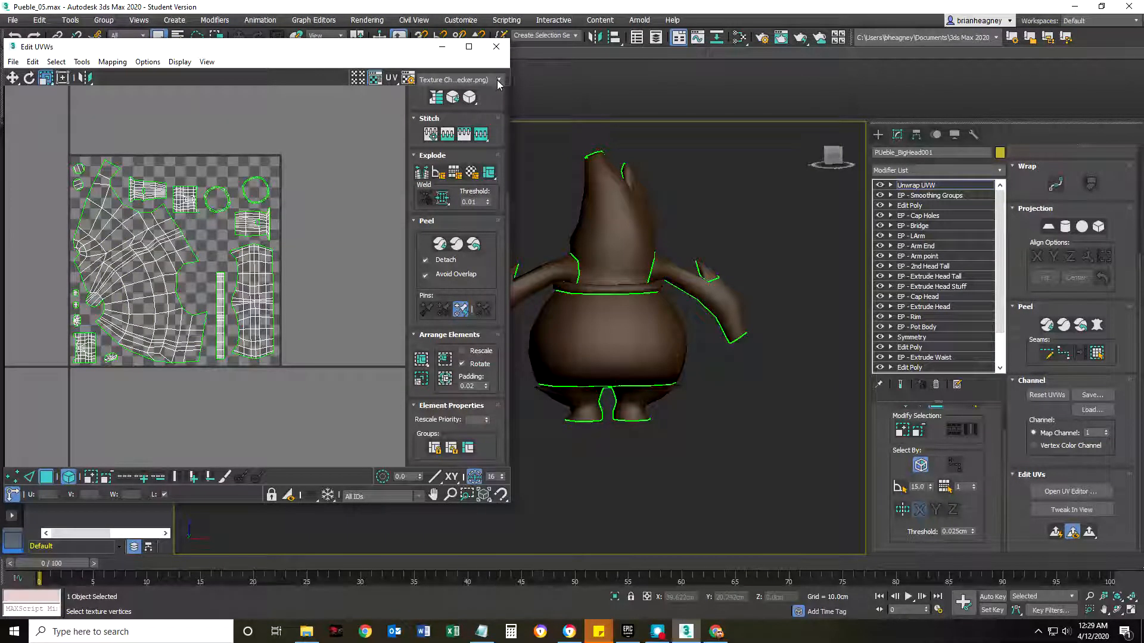
Select the body shell and show the Texture Checker (UV_Checker.png) map on the character.
left_click(262, 279)
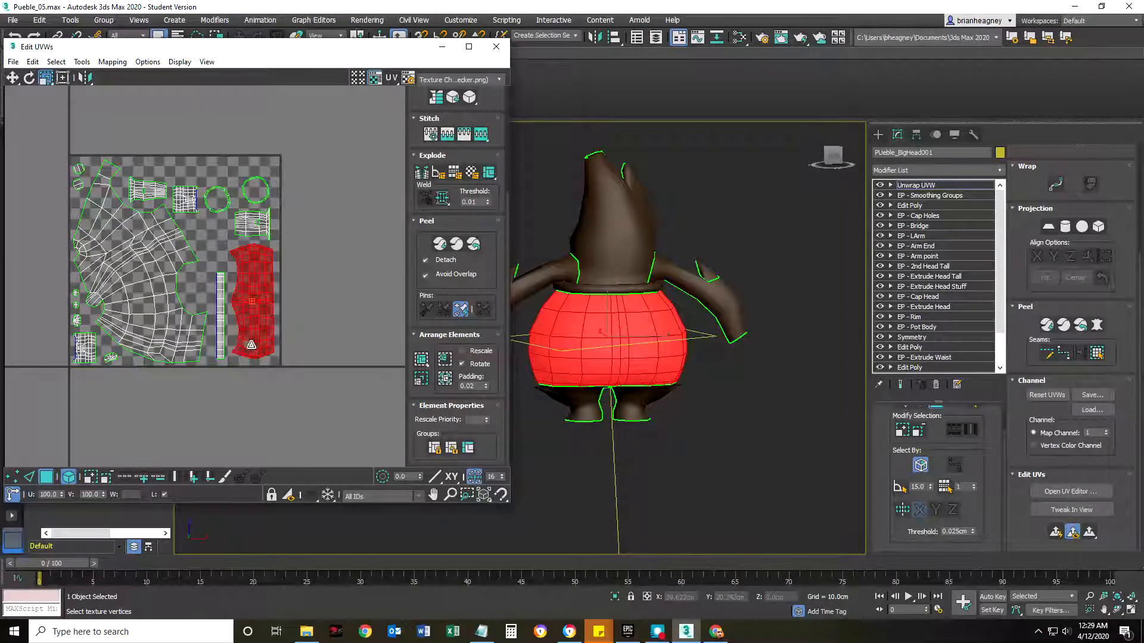
left_click(475, 82)
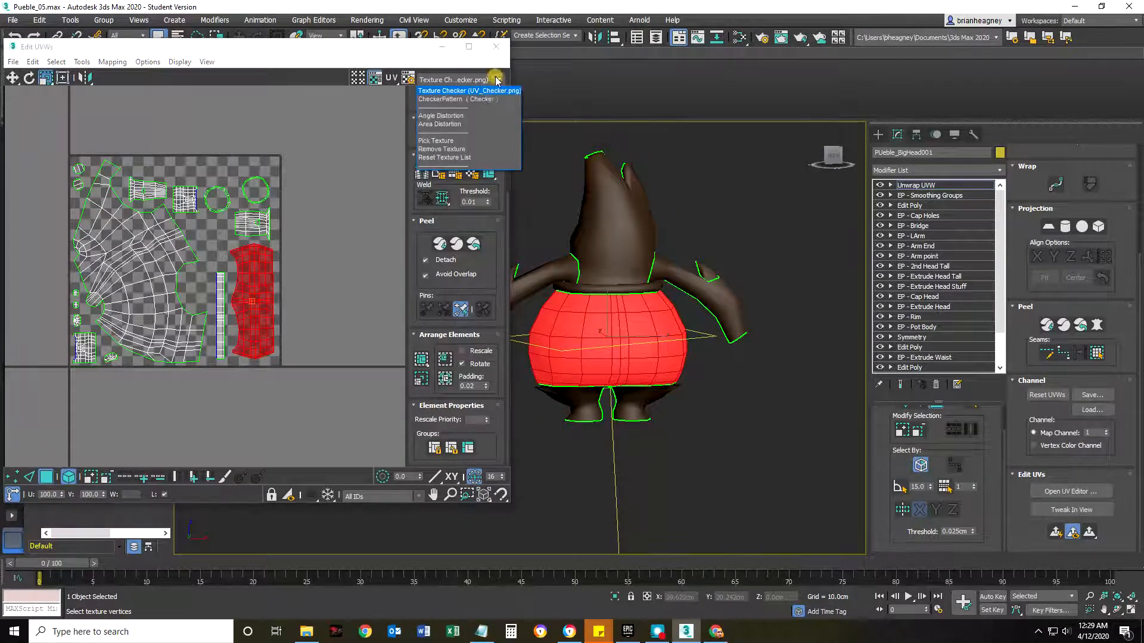
left_click(477, 91)
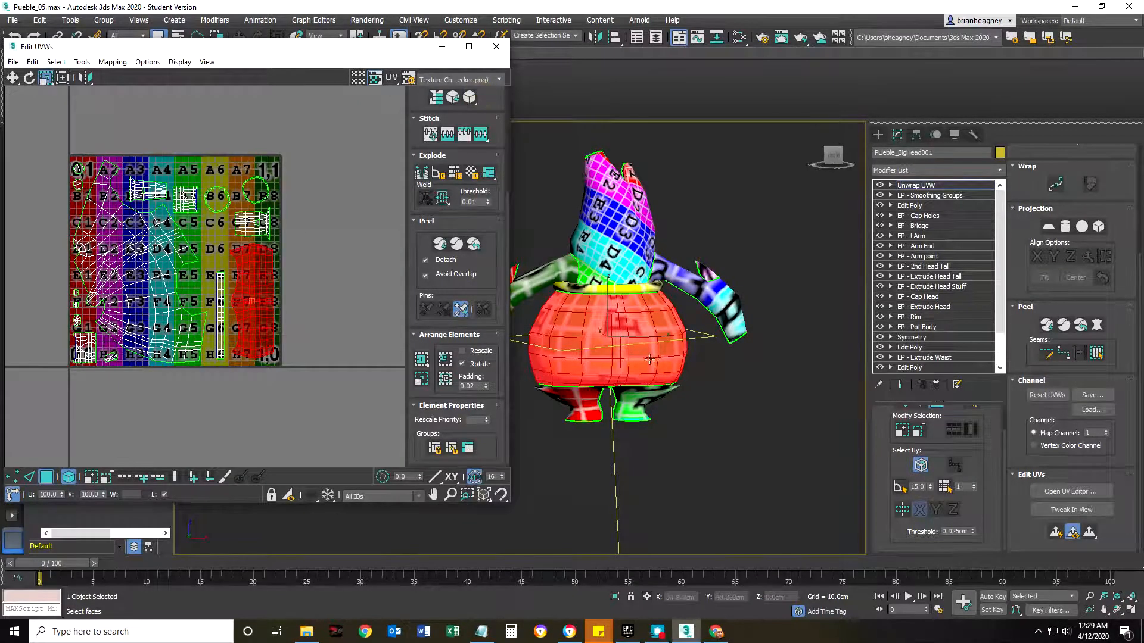
middle_click_drag(650, 359, 737, 339)
Scale the body shell up past the UV square and run Pack Normalize to compare its checker detail with the head.
left_click_drag(250, 280, 266, 243)
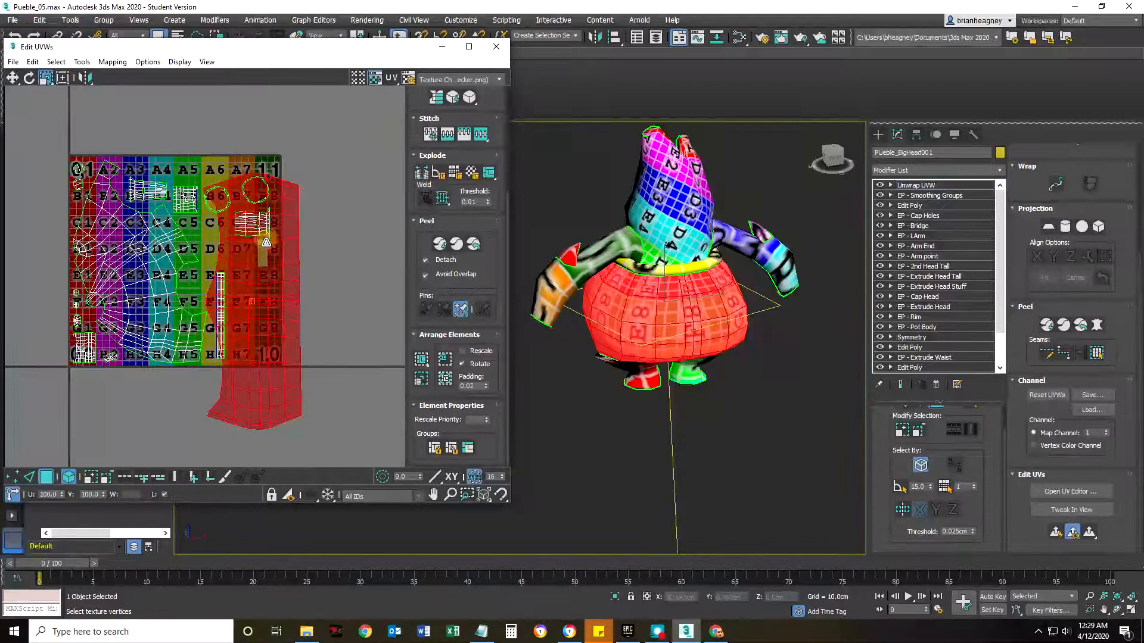
left_click(445, 379)
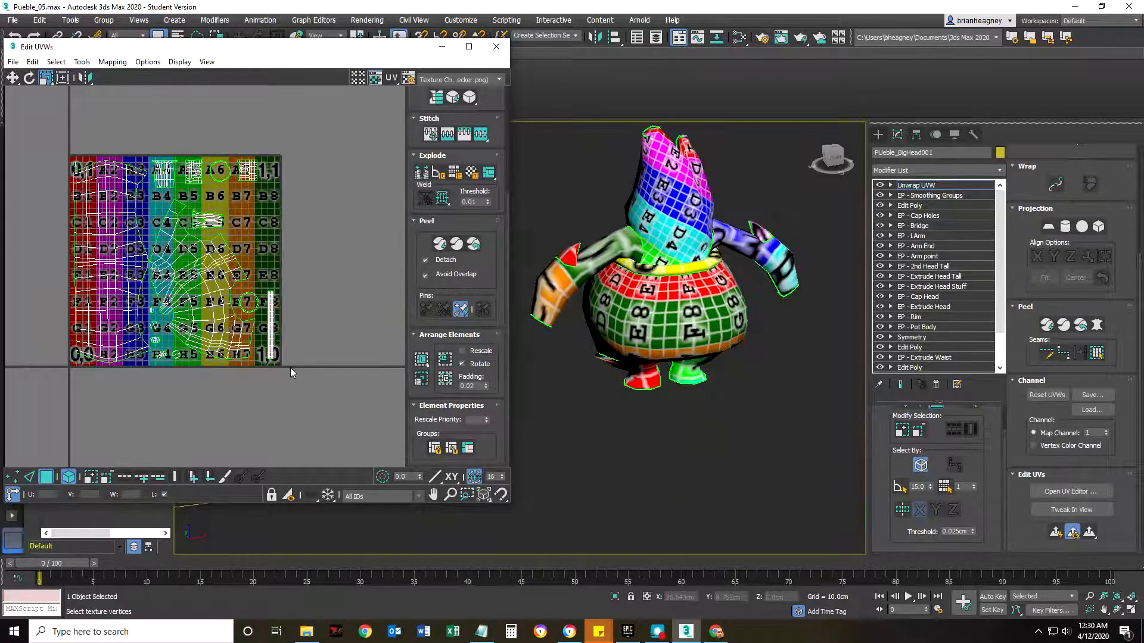
scroll(290, 367, "down", 3)
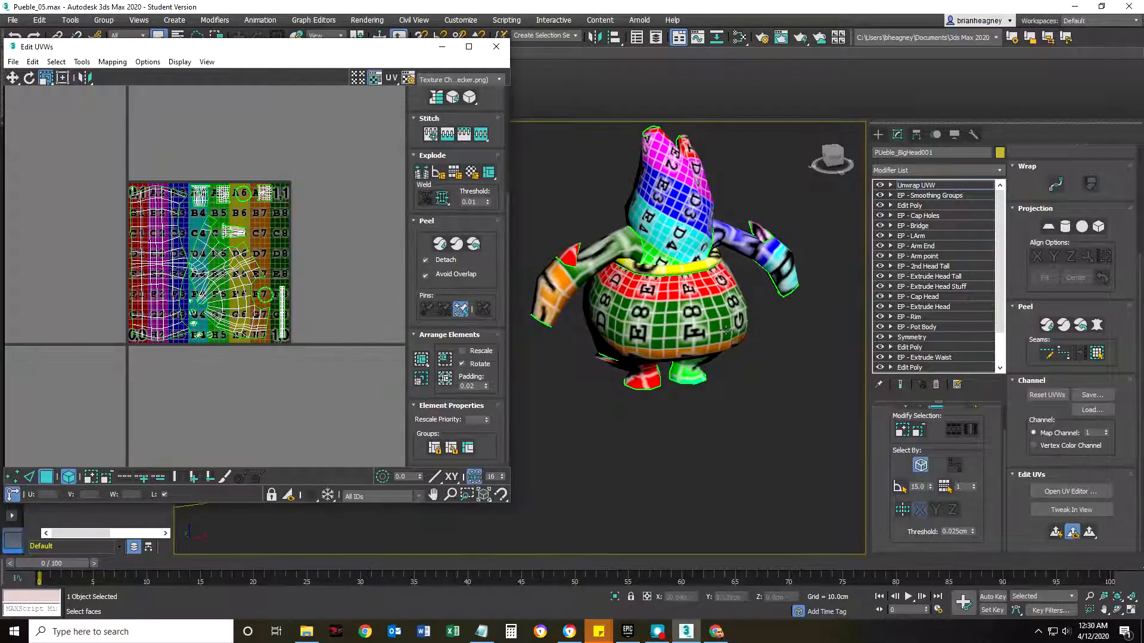
middle_click_drag(725, 331, 673, 314, "alt")
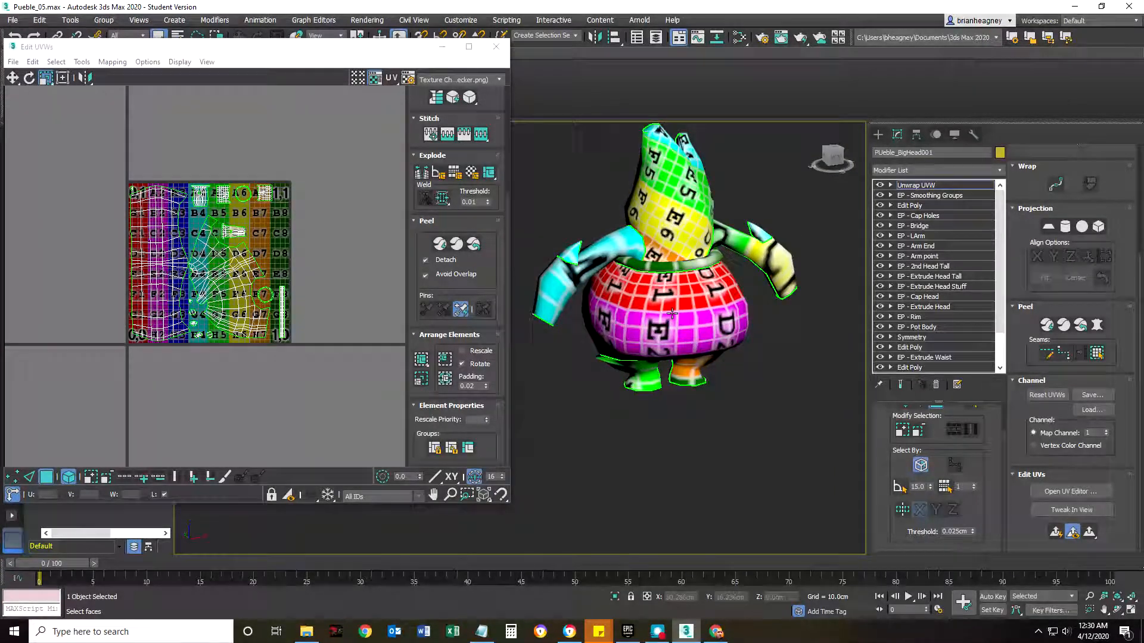
Enlarge the packed body shell further and pack all the shells back into the UV square.
middle_click_drag(188, 342, 210, 310)
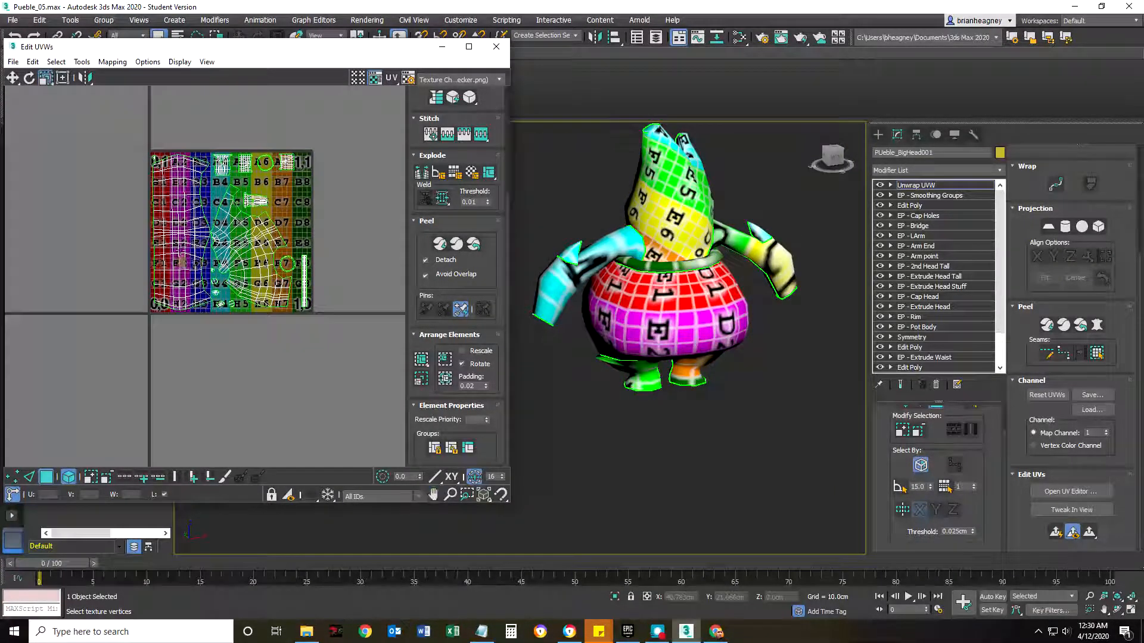
left_click(178, 226)
left_click_drag(172, 215, 149, 207)
scroll(138, 207, "down", 3)
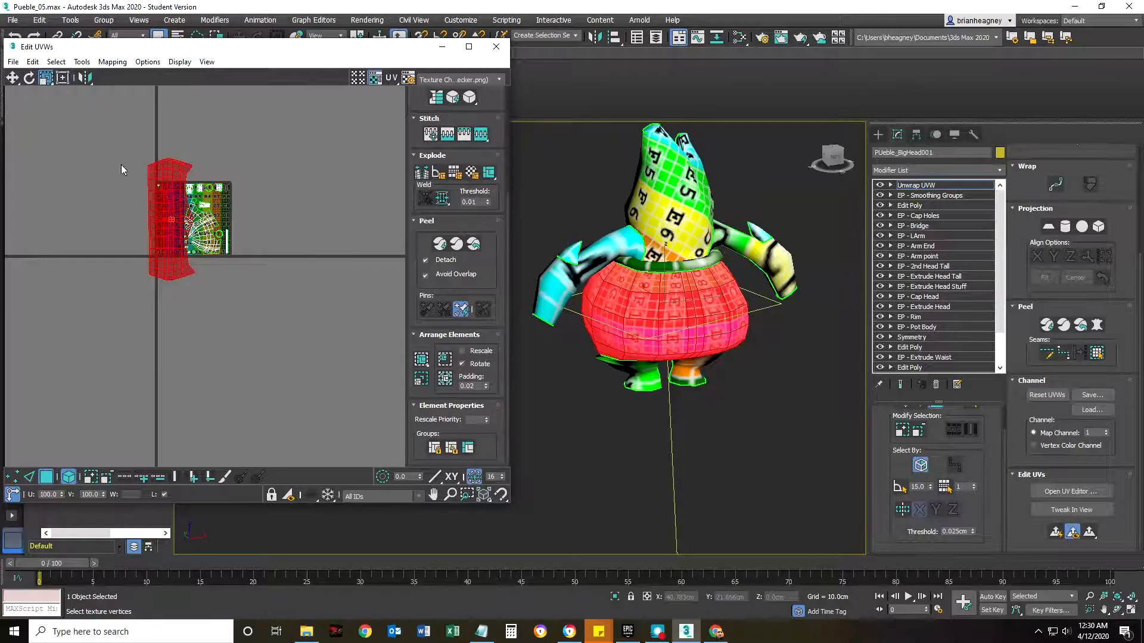
left_click(256, 302)
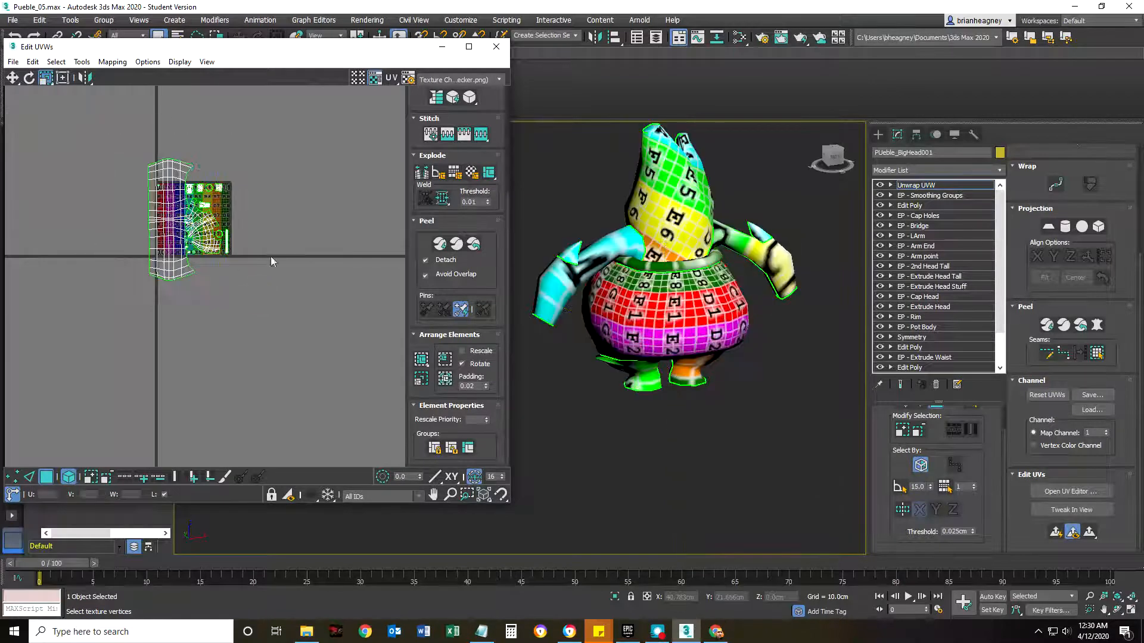
left_click(445, 381)
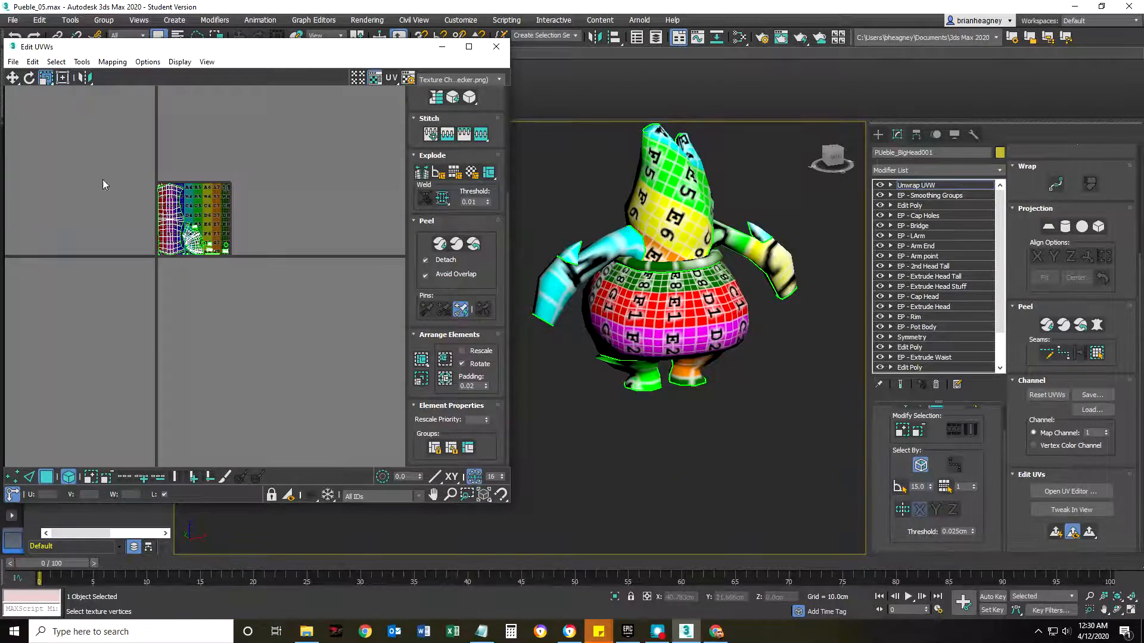
Scale all the shells up, enlarge the body shell even more, and run Pack Normalize again.
key("ctrl+a")
left_click_drag(165, 230, 149, 205)
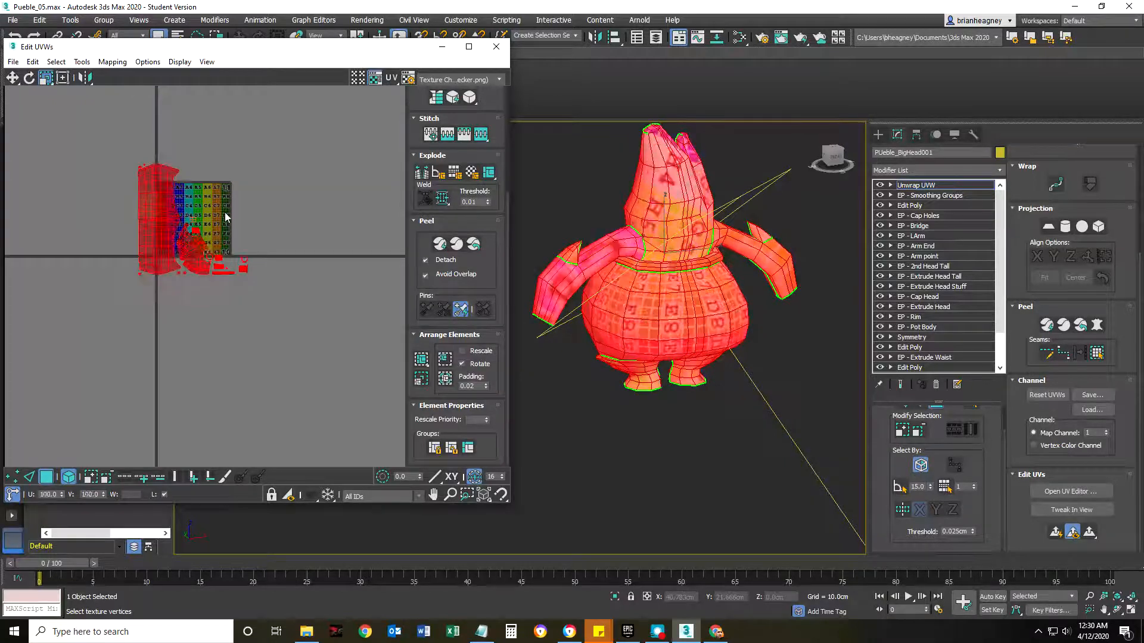
left_click(225, 214)
left_click(147, 224)
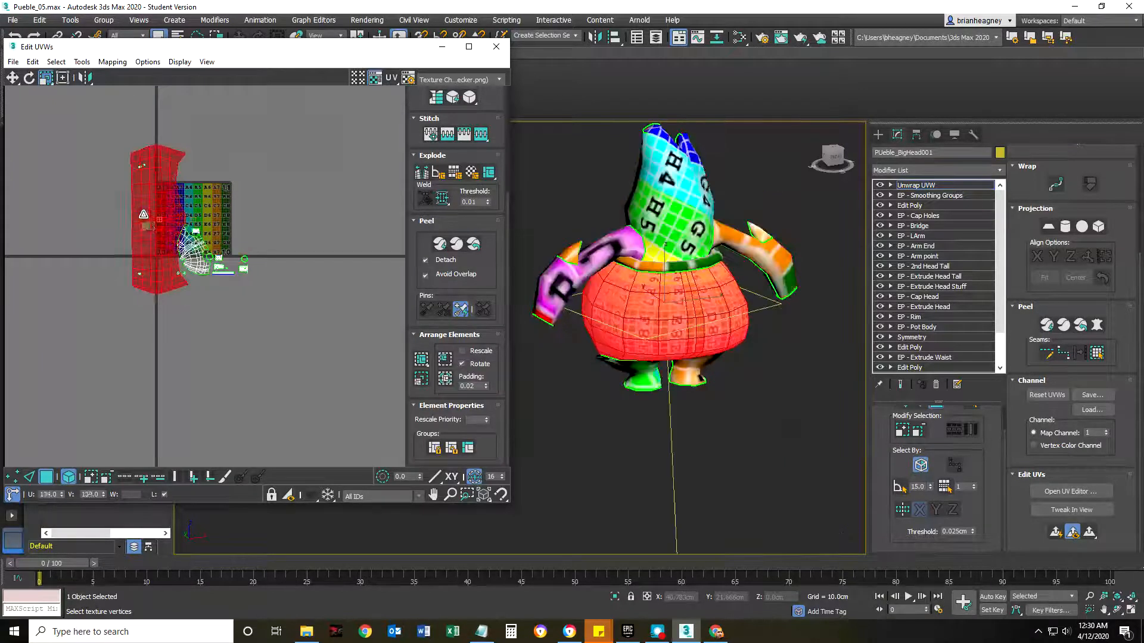
left_click(448, 381)
left_click(200, 280)
scroll(161, 230, "up", 5)
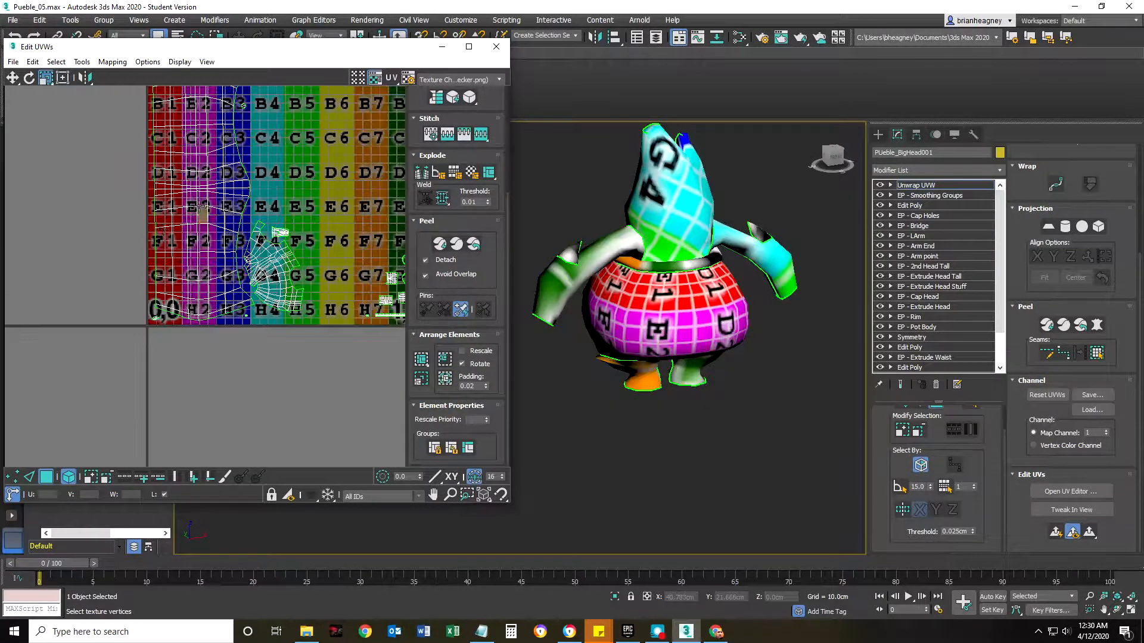
Rotate the body shell to a tilted angle and move it out of its packed position.
left_click(178, 217)
scroll(189, 215, "down", 3)
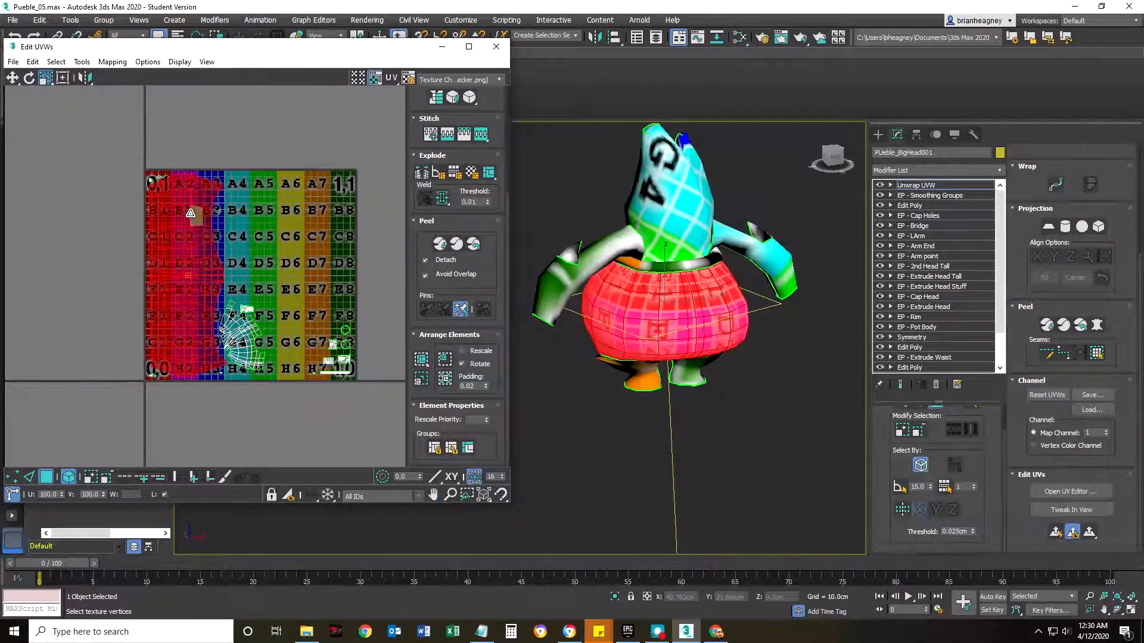
left_click(29, 78)
left_click_drag(189, 184, 227, 202)
left_click(12, 80)
mouse_move(198, 277)
left_mouse_down()
mouse_move(247, 277)
mouse_move(186, 260)
left_mouse_up()
left_click(166, 259)
Repack the shells with the tilted body shell and inspect the checker texture on the character.
scroll(165, 259, "down", 3)
left_click(445, 379)
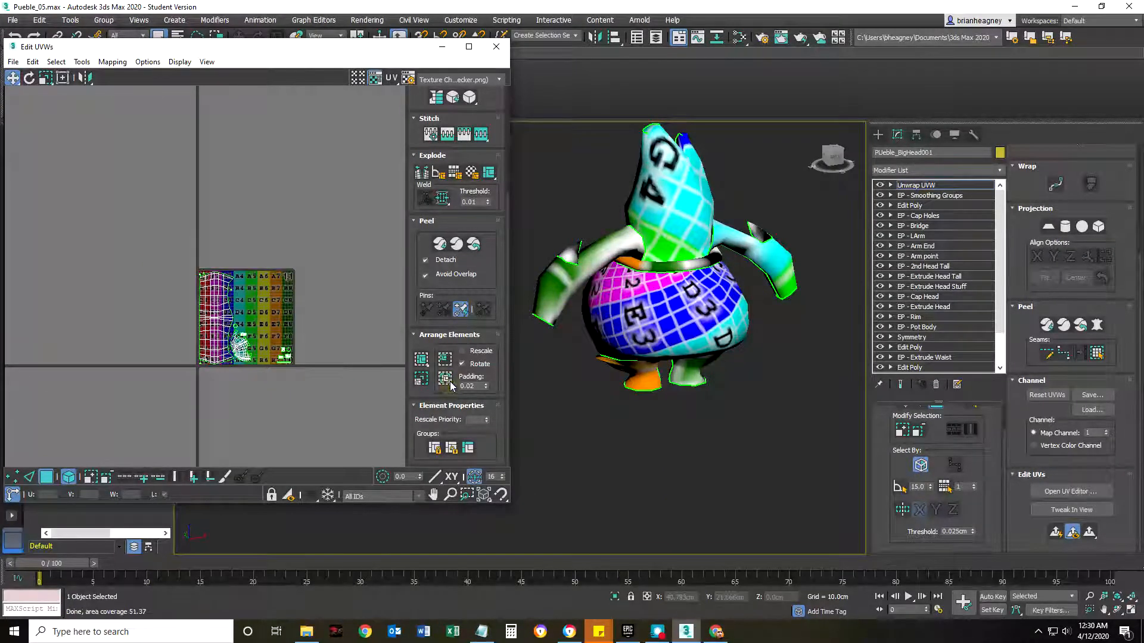
scroll(224, 353, "up", 2)
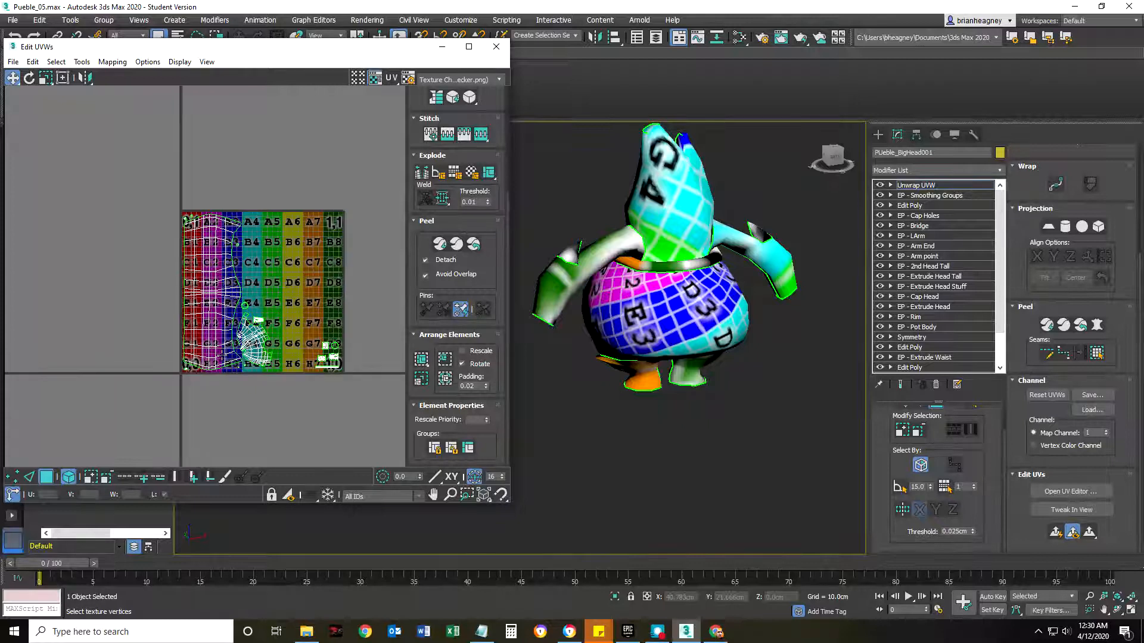
scroll(221, 350, "up", 2)
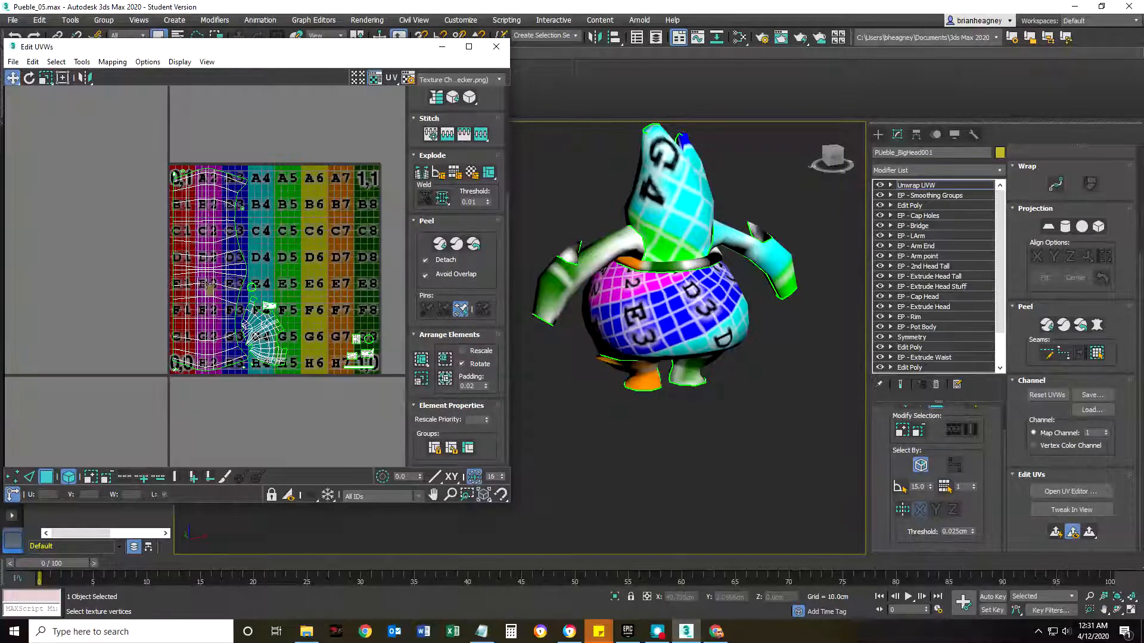
middle_click_drag(623, 364, 621, 354)
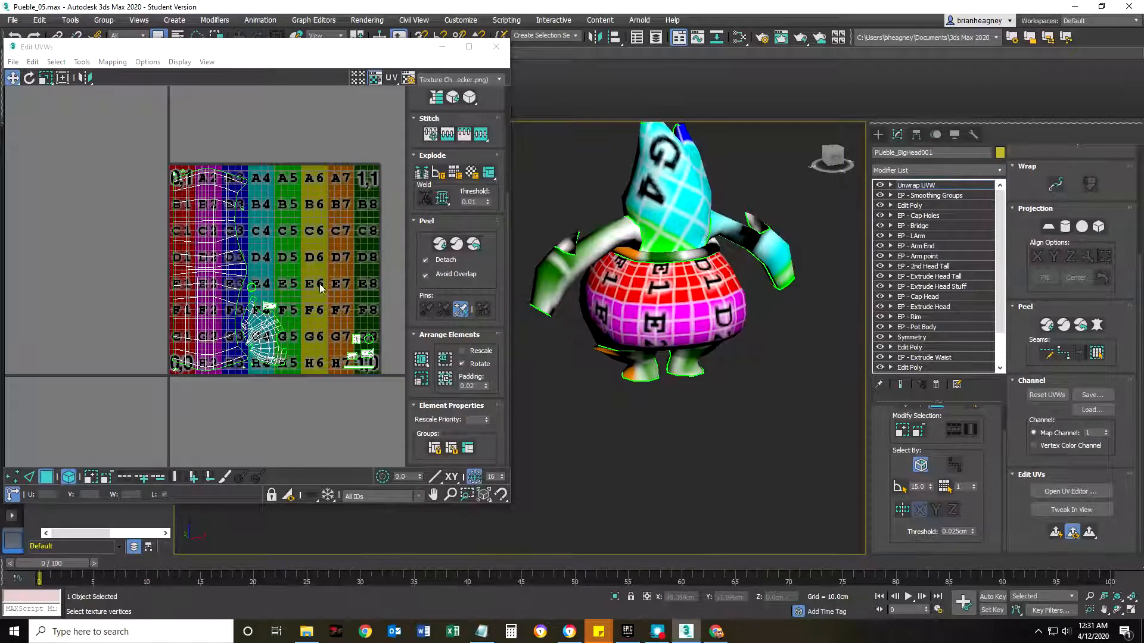
Select the large body shell in the UV layout and rotate it to a tilted angle.
left_click(230, 237)
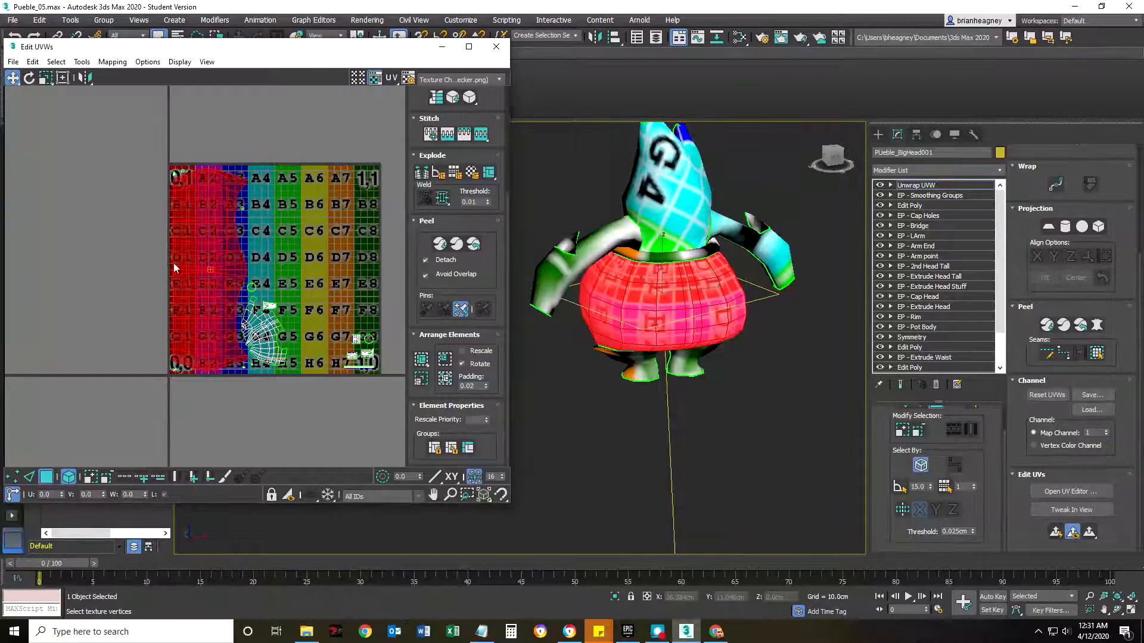
left_click(28, 81)
left_click_drag(217, 201, 245, 209)
left_click(12, 78)
Examine the angled checker pattern on the character's body up close, checking how the squares and letters render.
scroll(709, 308, "up", 5)
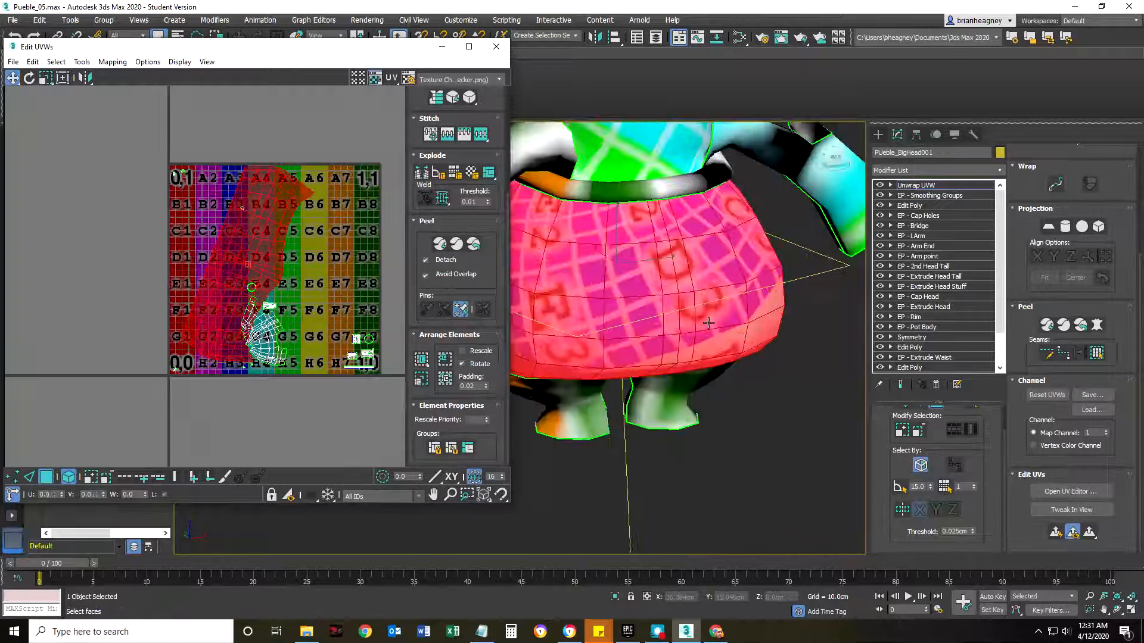
left_click(679, 459)
scroll(639, 290, "up", 3)
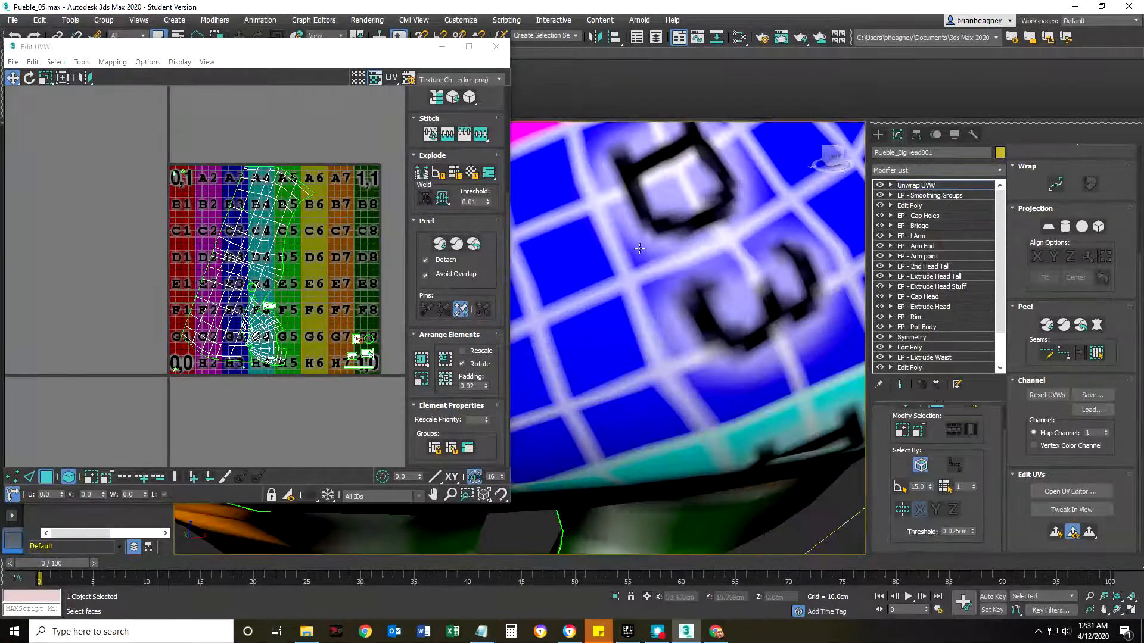
scroll(639, 248, "up", 3)
scroll(730, 274, "down", 3)
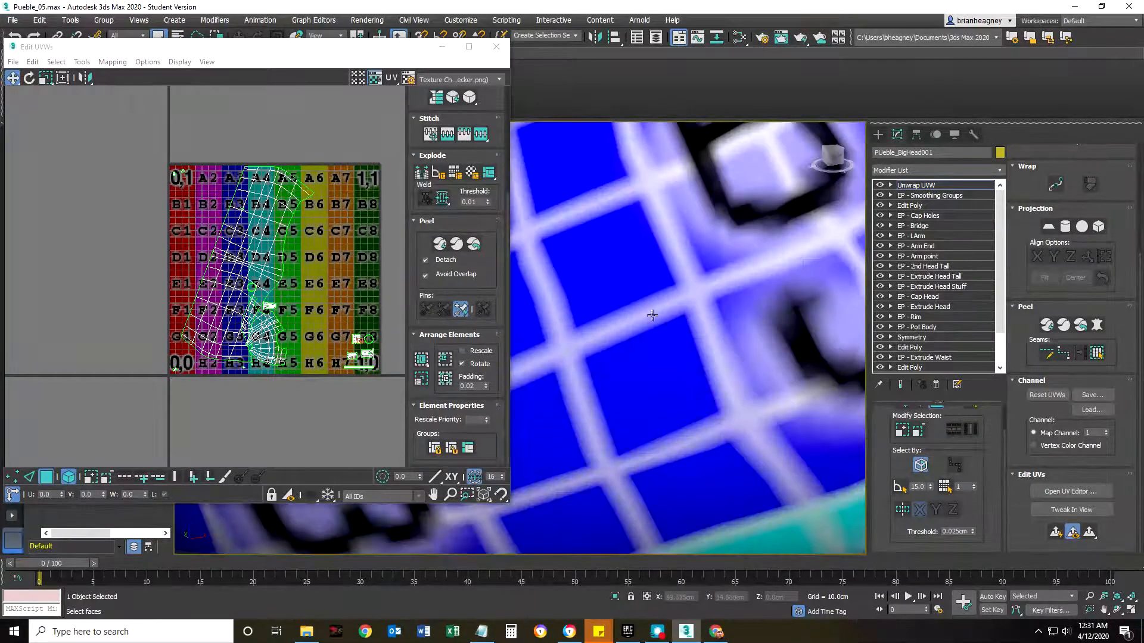
scroll(652, 316, "down", 5)
scroll(657, 290, "up", 6)
scroll(633, 306, "down", 2)
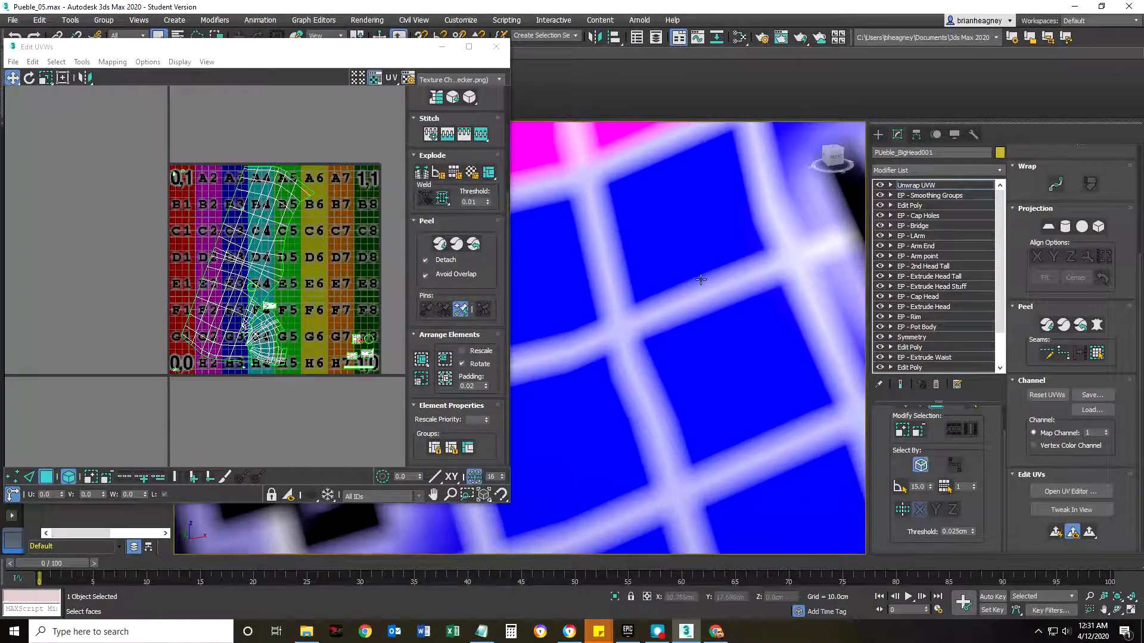
scroll(663, 290, "down", 6)
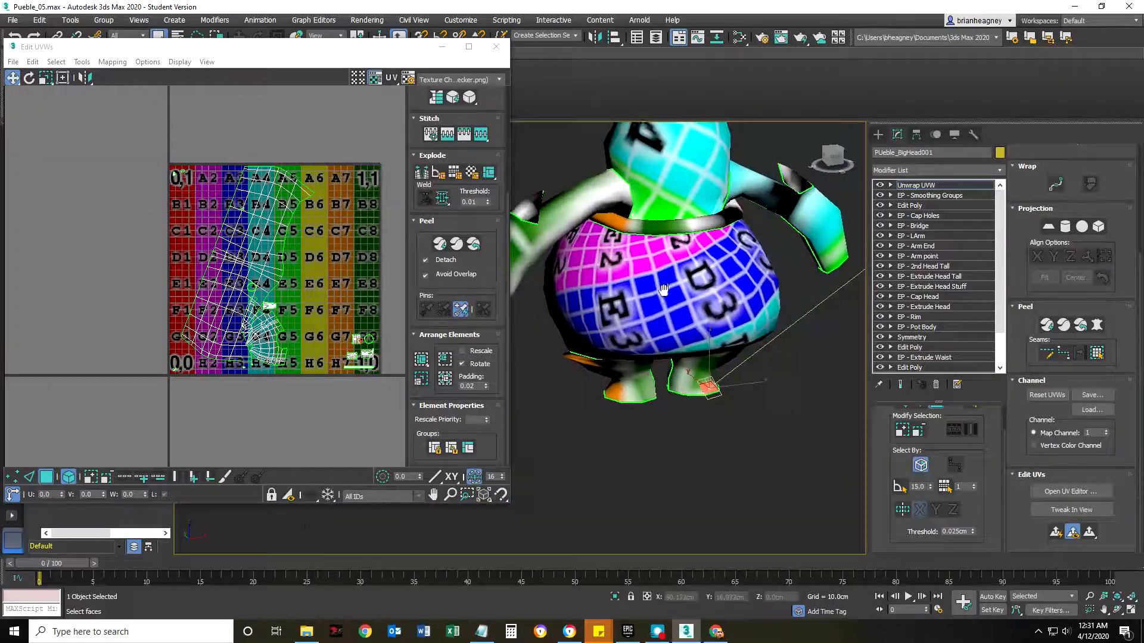
scroll(663, 290, "up", 5)
scroll(777, 234, "down", 5)
scroll(692, 292, "up", 6)
scroll(692, 292, "down", 6)
Select the tilted body shell, run Pack Normalize with Rescale off and Rotate on, and clear the selection.
left_click(275, 219)
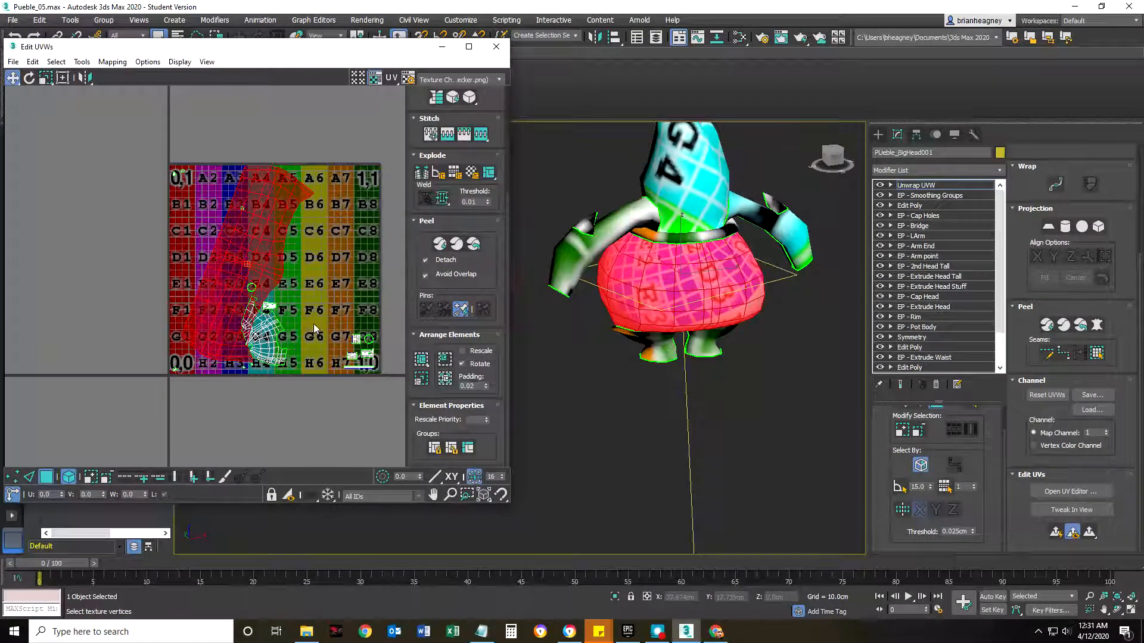
left_click(447, 380)
left_click(316, 257)
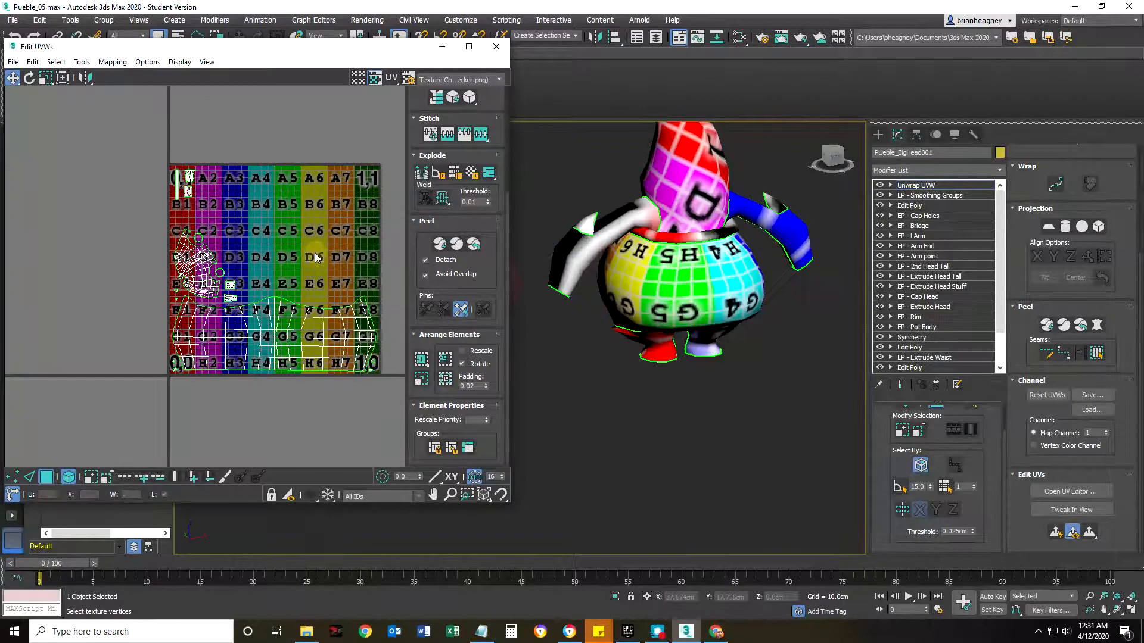
Examine the checker grid on the repacked body from several angles and distances, checking the sharpness of its straight lines.
scroll(752, 362, "up", 8)
scroll(727, 381, "down", 3)
middle_click_drag(700, 368, 685, 288)
scroll(685, 290, "up", 4)
scroll(661, 328, "down", 2)
scroll(660, 328, "down", 4)
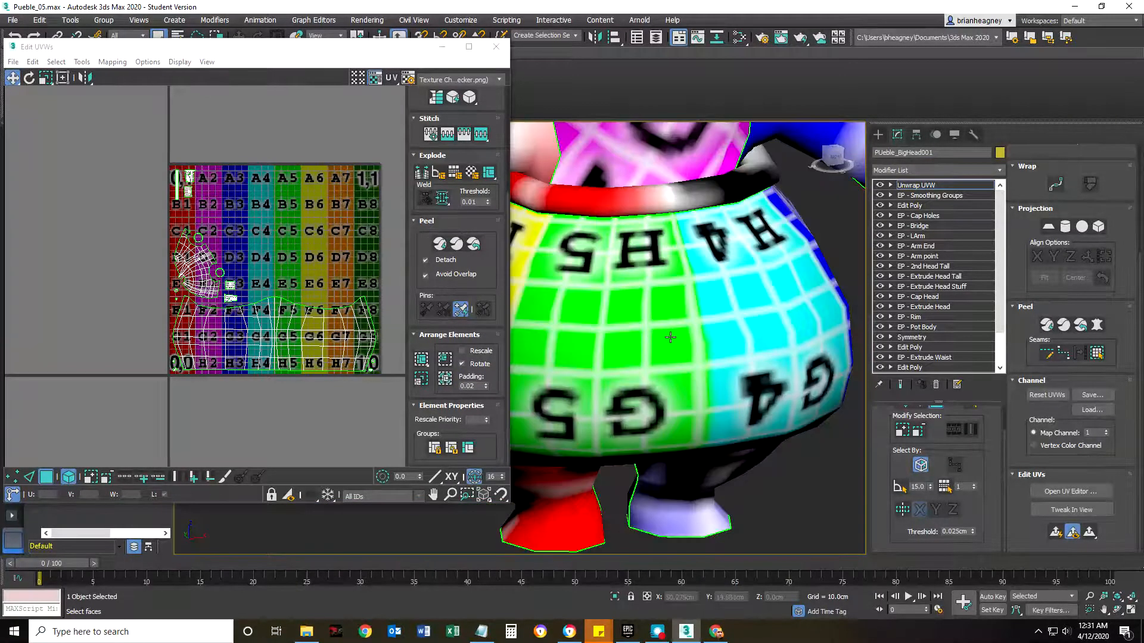
scroll(687, 334, "down", 4)
scroll(691, 294, "up", 3)
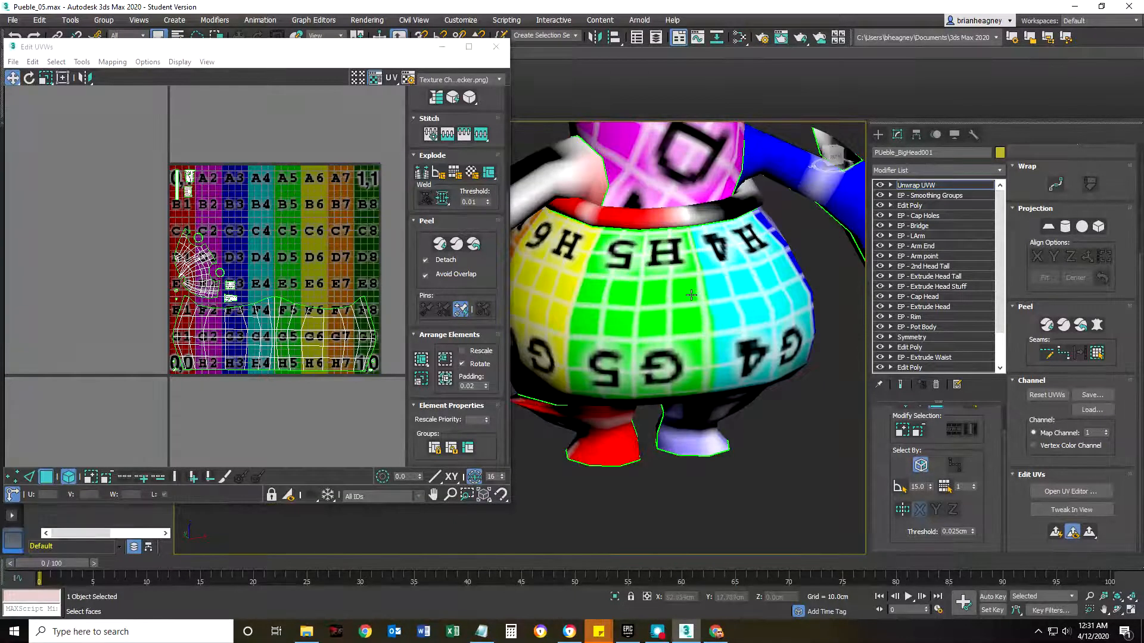
mouse_move(691, 295)
middle_mouse_down("alt")
mouse_move(733, 298)
mouse_move(681, 292)
middle_mouse_up("alt")
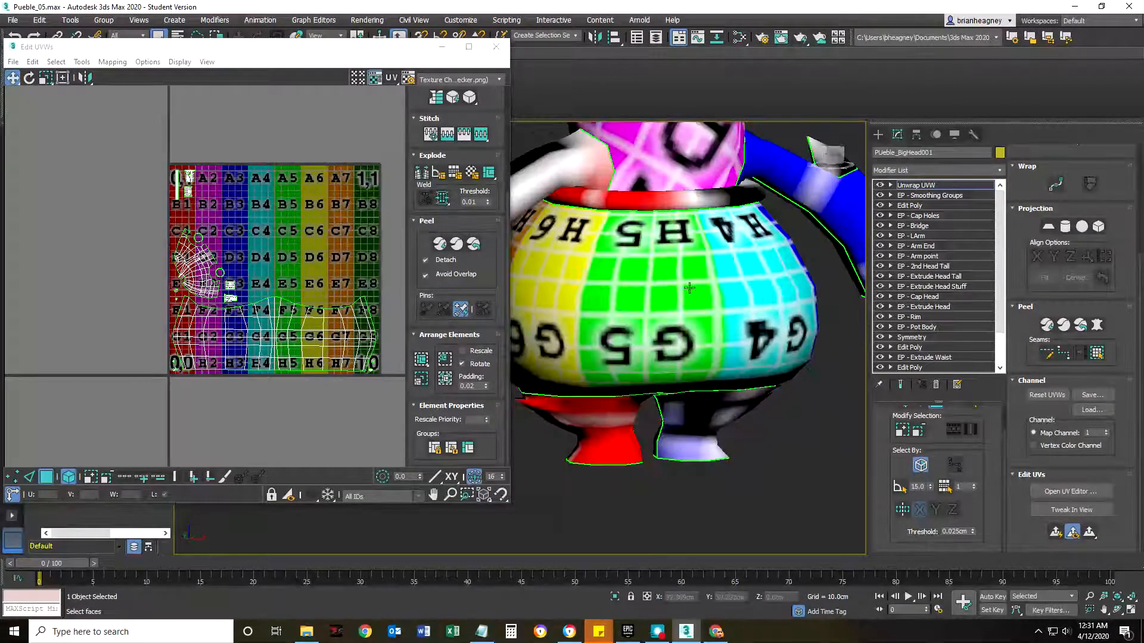
scroll(681, 292, "up", 5)
middle_click_drag(680, 292, 675, 295, "alt")
scroll(671, 288, "up", 5)
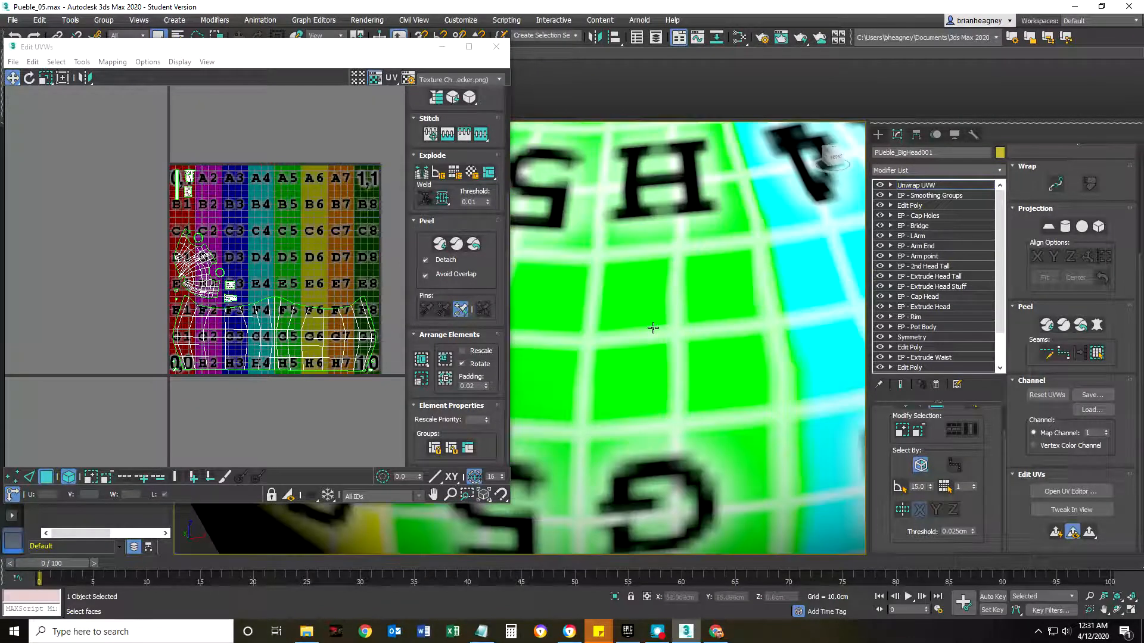
scroll(654, 328, "down", 5)
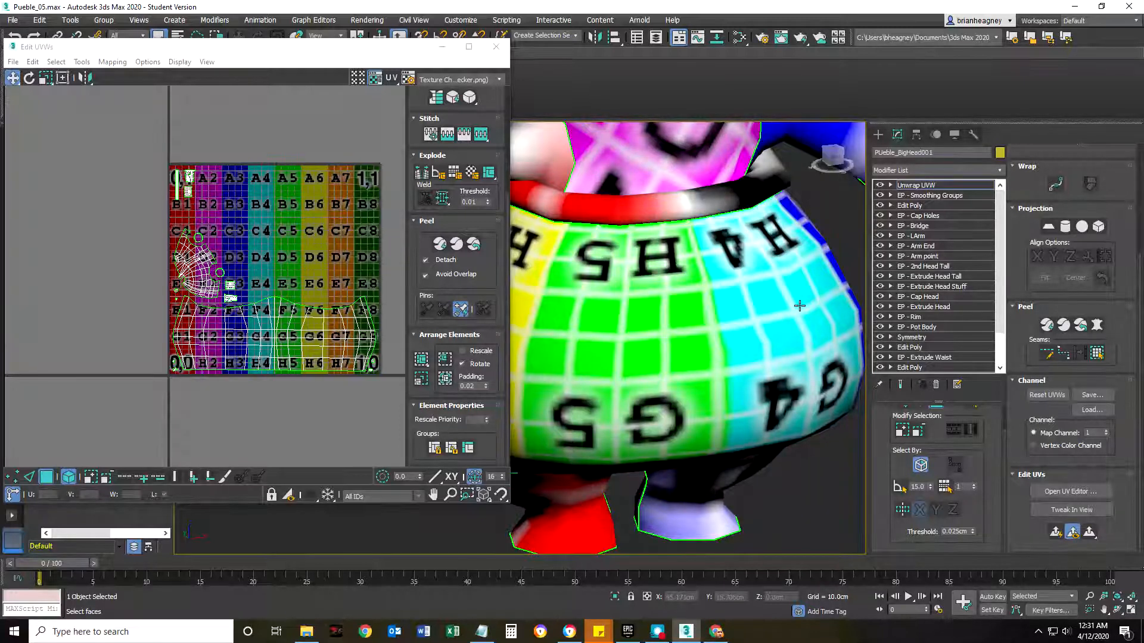
scroll(280, 335, "down", 4)
scroll(271, 338, "up", 2)
Compare the two textured Pueble characters and examine the painted band on one pot body up close.
middle_click_drag(277, 340, 249, 301)
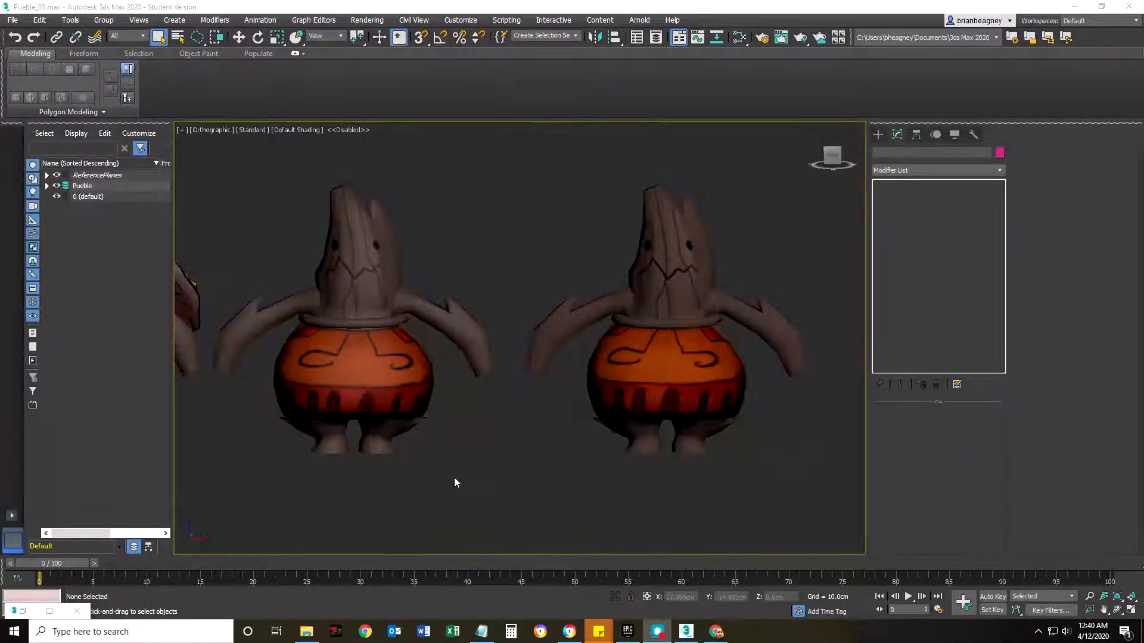
middle_click_drag(421, 480, 444, 455)
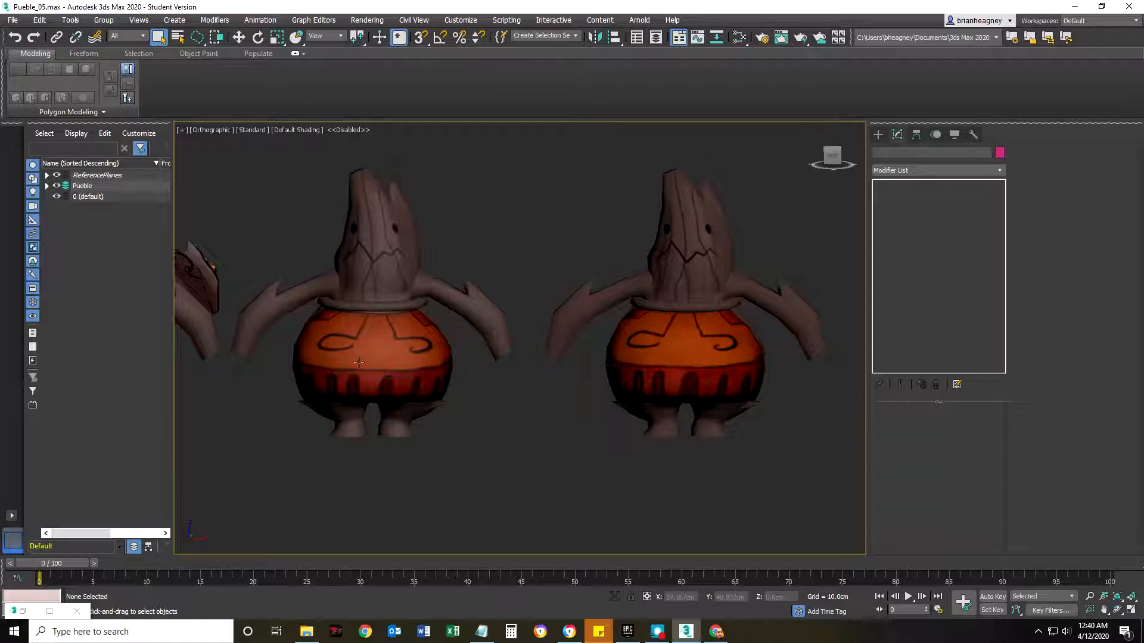
scroll(371, 365, "up", 10)
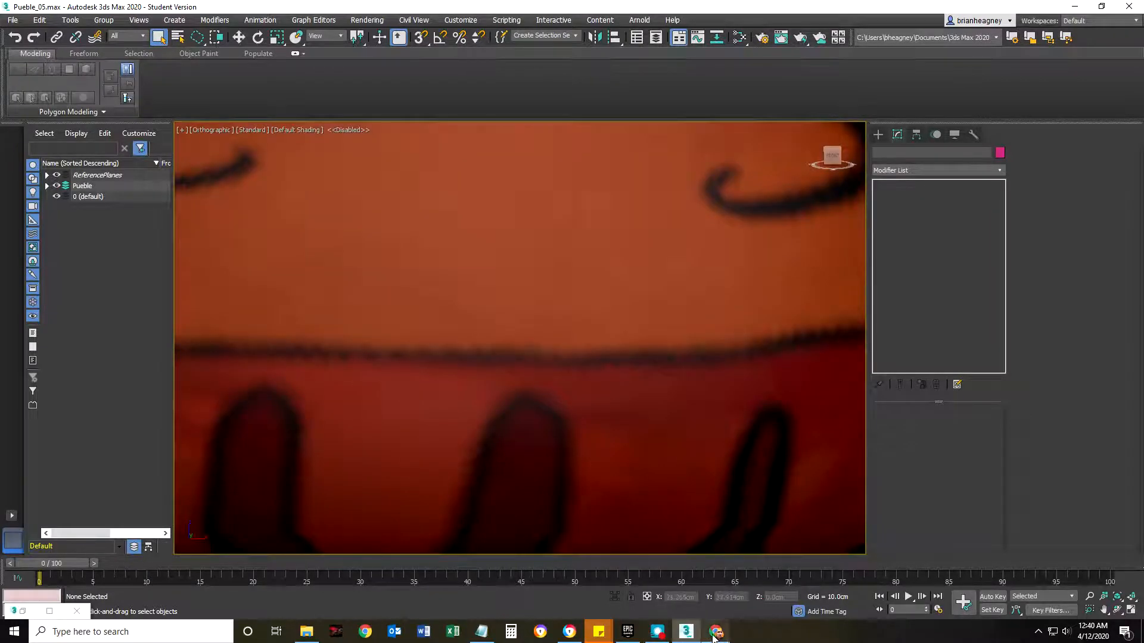
Switch to Photopea, collapse and hide the UVT03 layer group, and magnify the rotated pot artwork in UVT02.
left_click(684, 633)
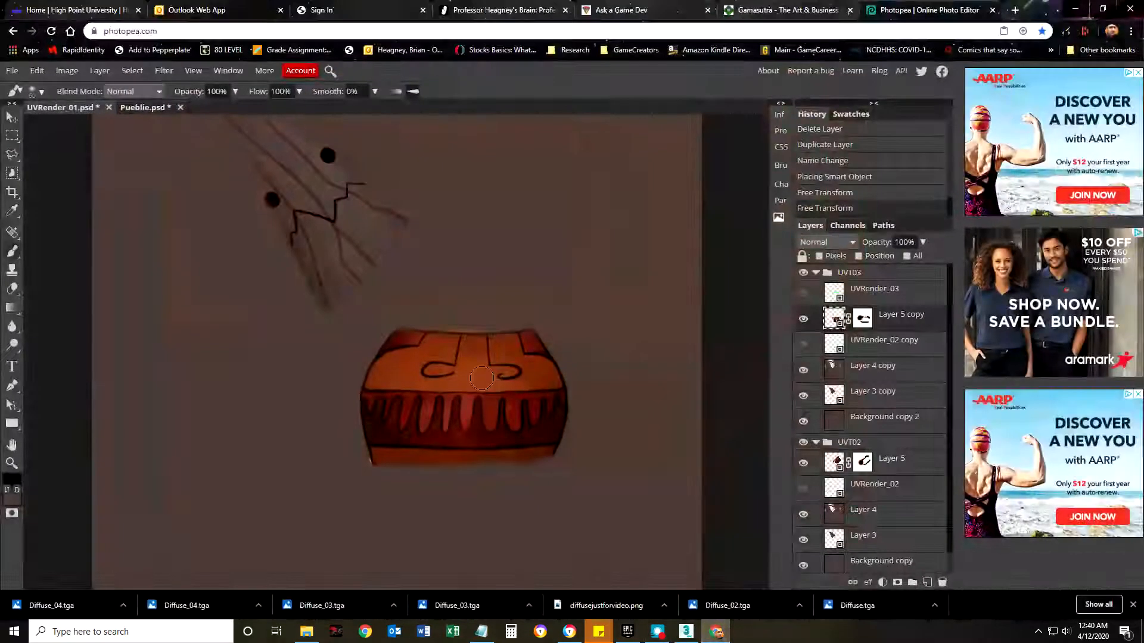
left_click(816, 272)
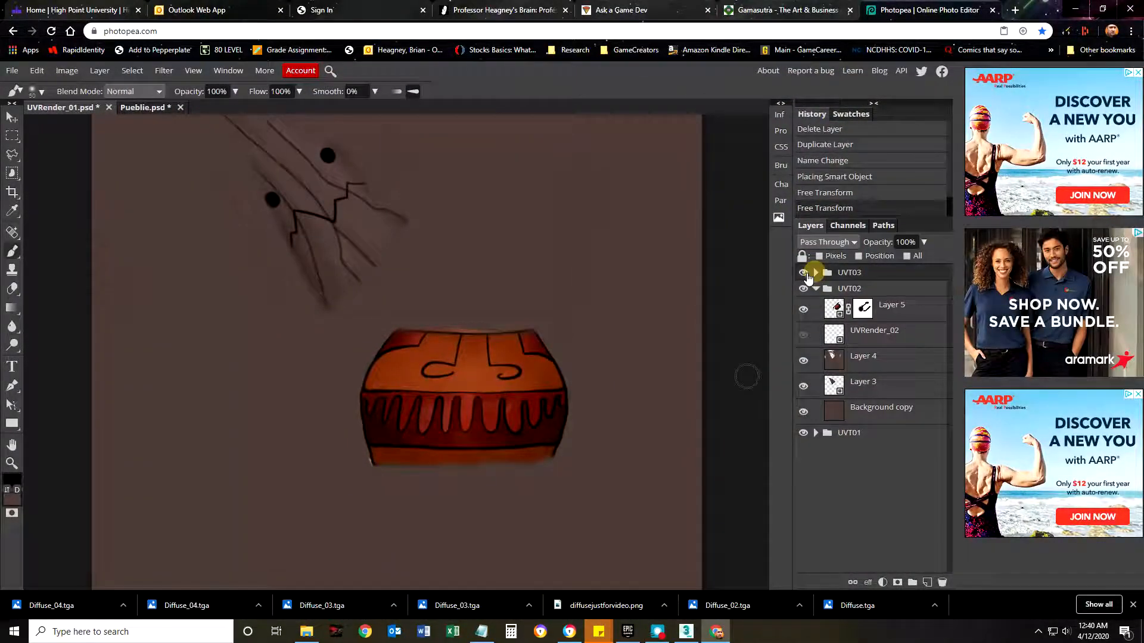
left_click(803, 273)
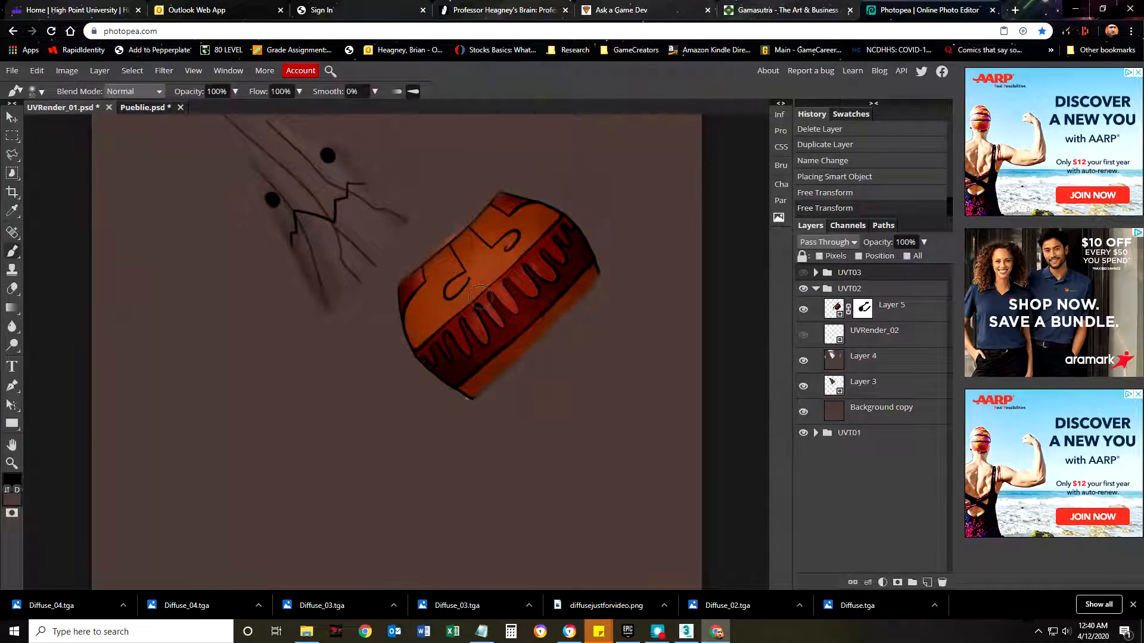
key("z")
mouse_move(506, 286)
left_mouse_down()
mouse_move(567, 272)
mouse_move(366, 304)
left_mouse_up()
left_click_drag(424, 351, 448, 344)
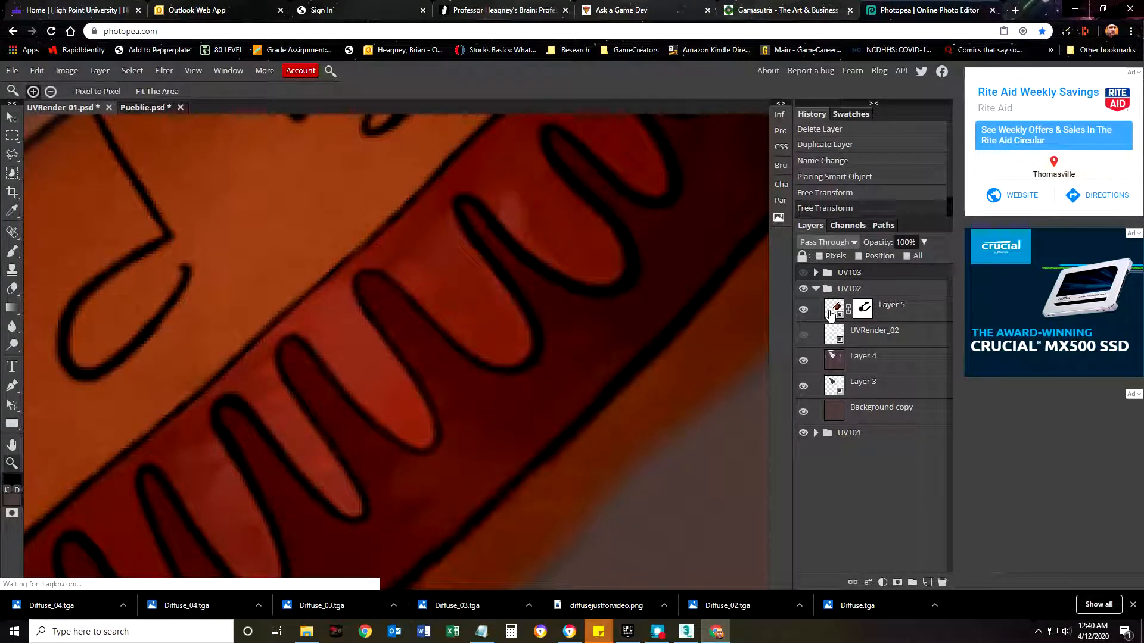
Open the Layer 5 smart object of the UVT02 group, magnify its artwork, and turn off the pixel grid.
double_click(832, 309)
left_click_drag(395, 365, 473, 358)
left_click_drag(500, 301, 487, 305)
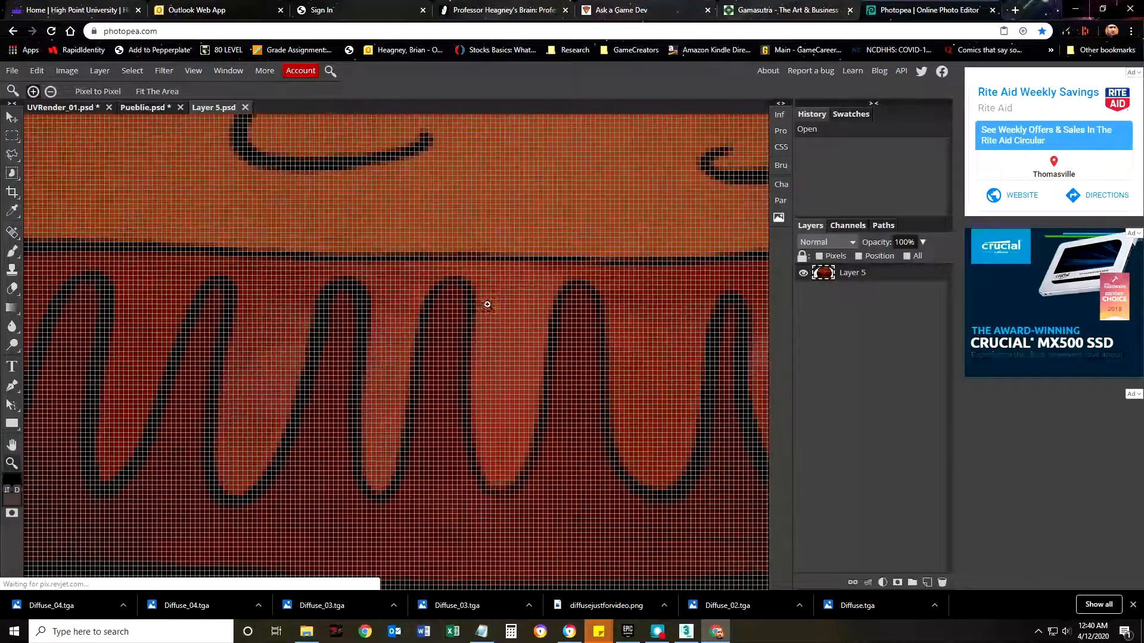
left_click(193, 71)
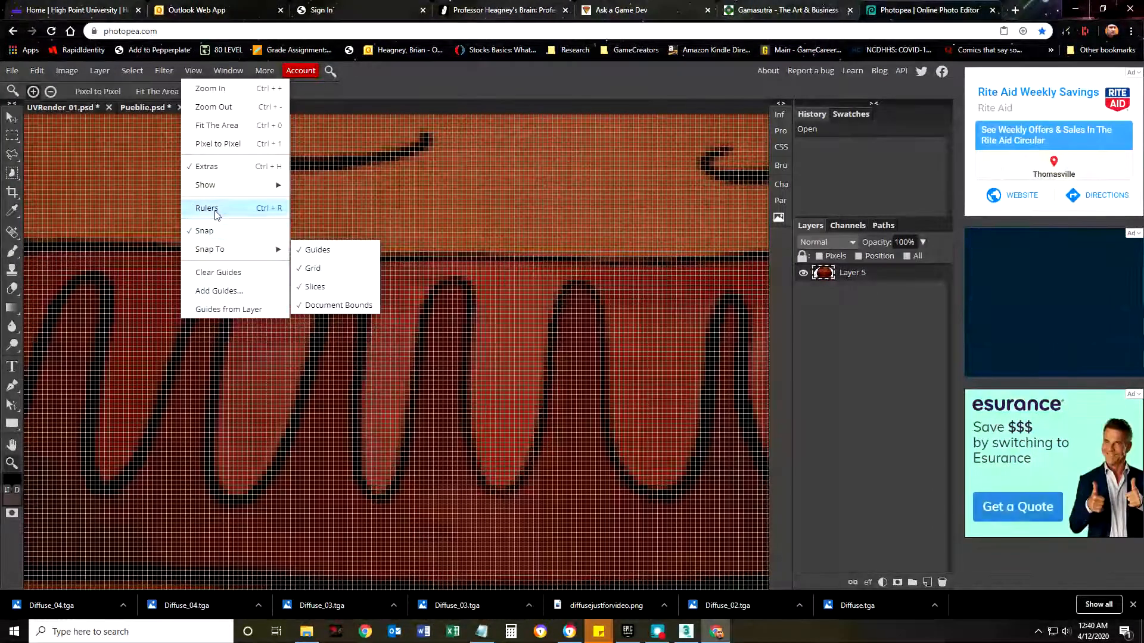
mouse_move(206, 185)
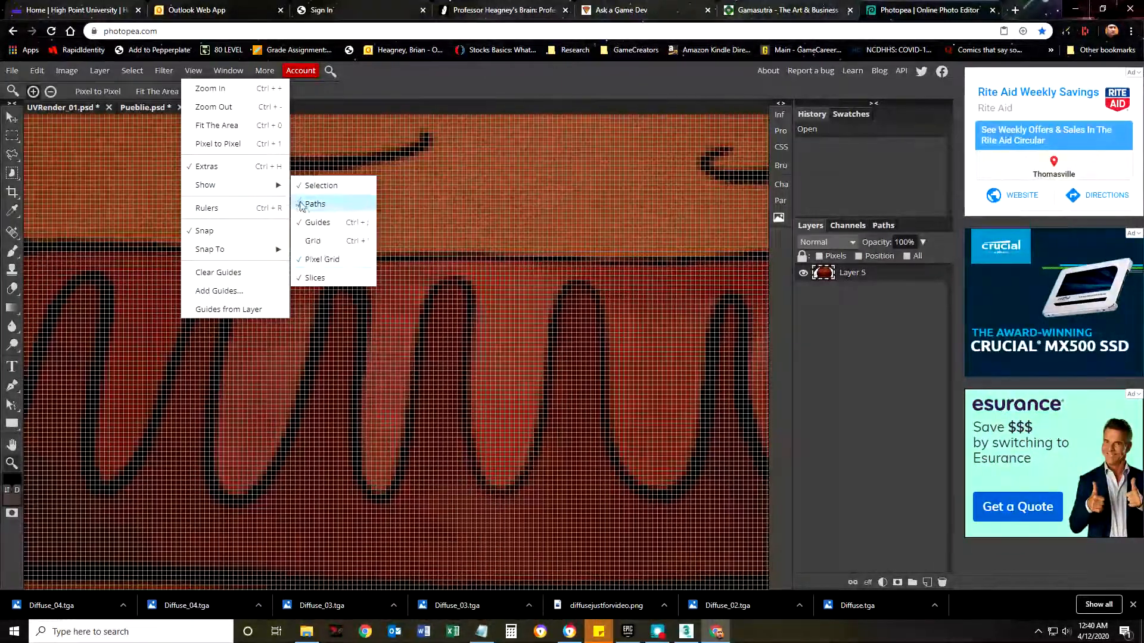
left_click(310, 260)
Examine the pixels of the unrotated black linework, close Layer 5.psd, and return to the UVRender_01.psd document.
scroll(293, 247, "up", 1)
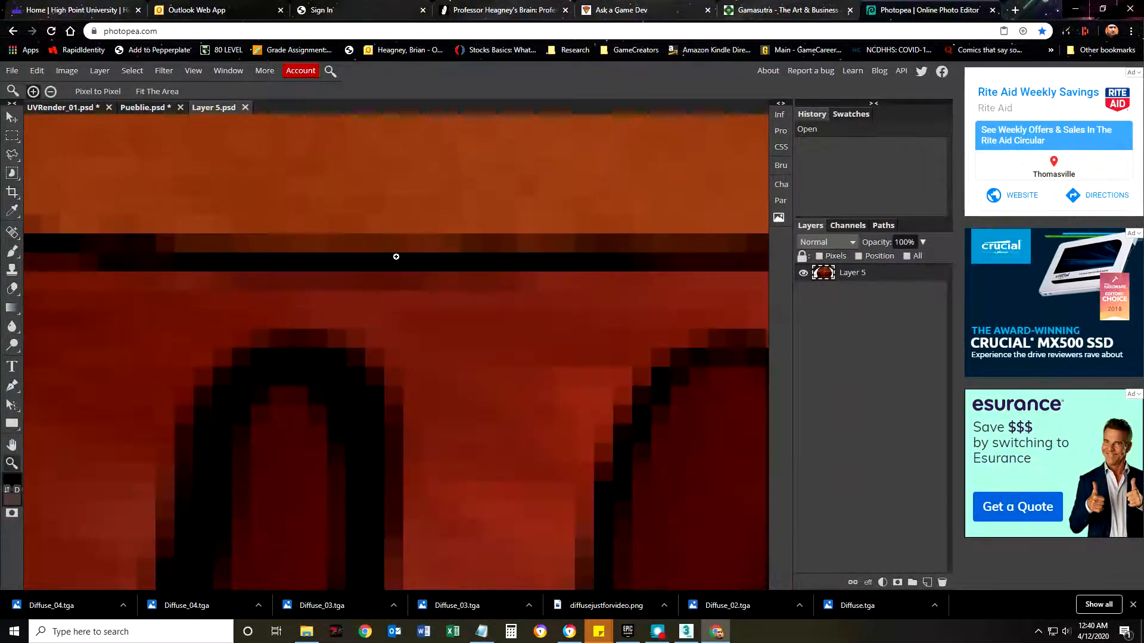
scroll(352, 258, "down", 3)
scroll(324, 258, "up", 2)
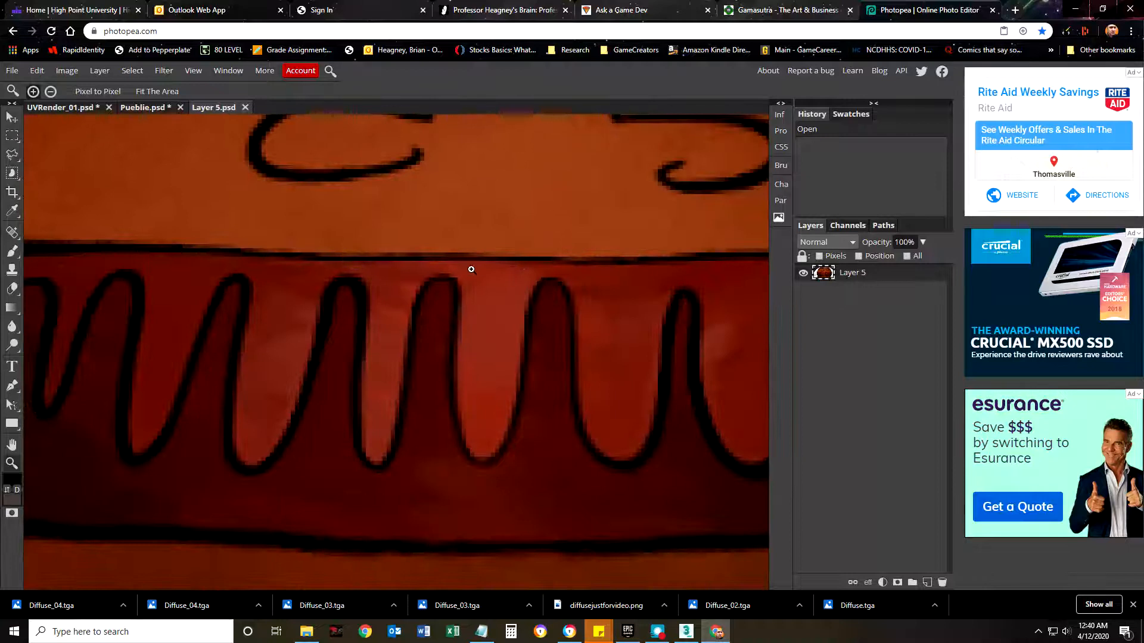
scroll(472, 264, "down", 2)
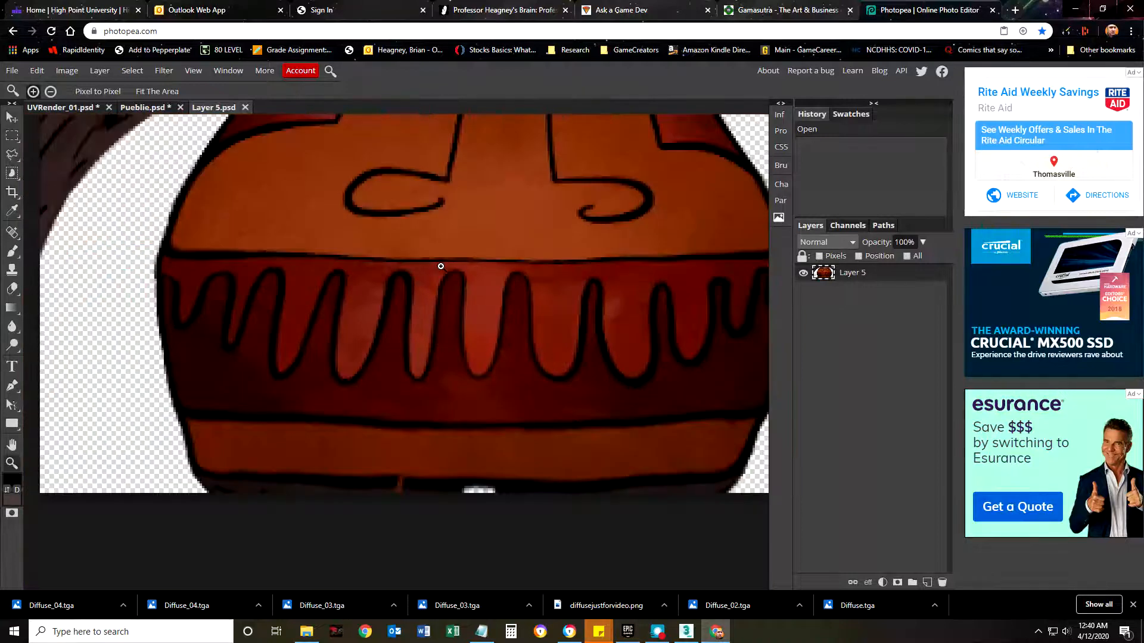
left_click(245, 107)
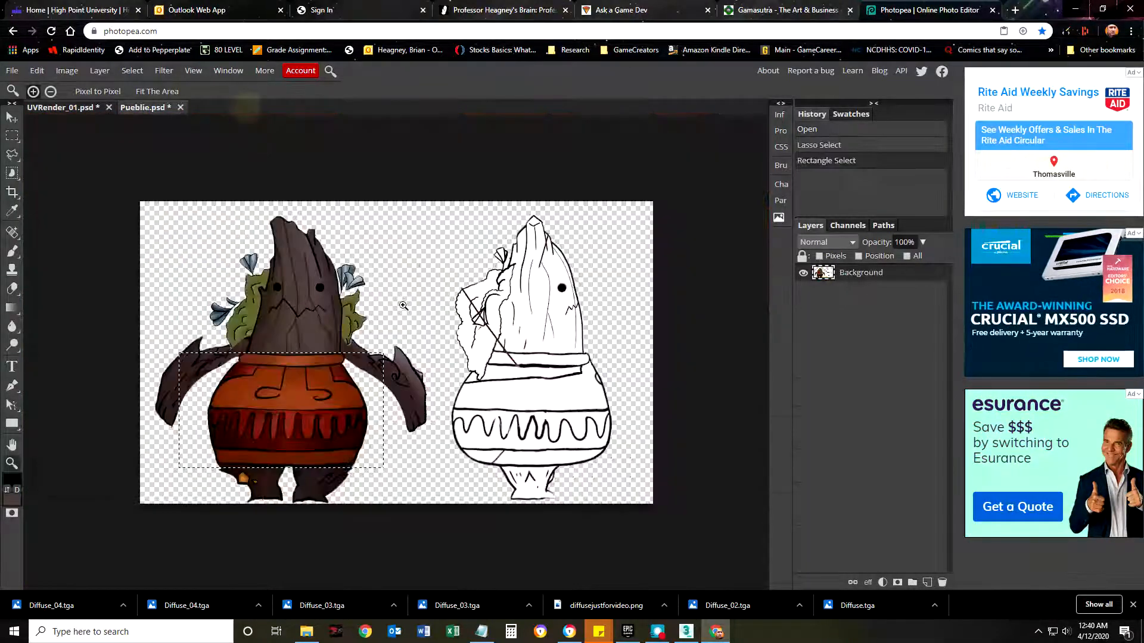
left_click(88, 107)
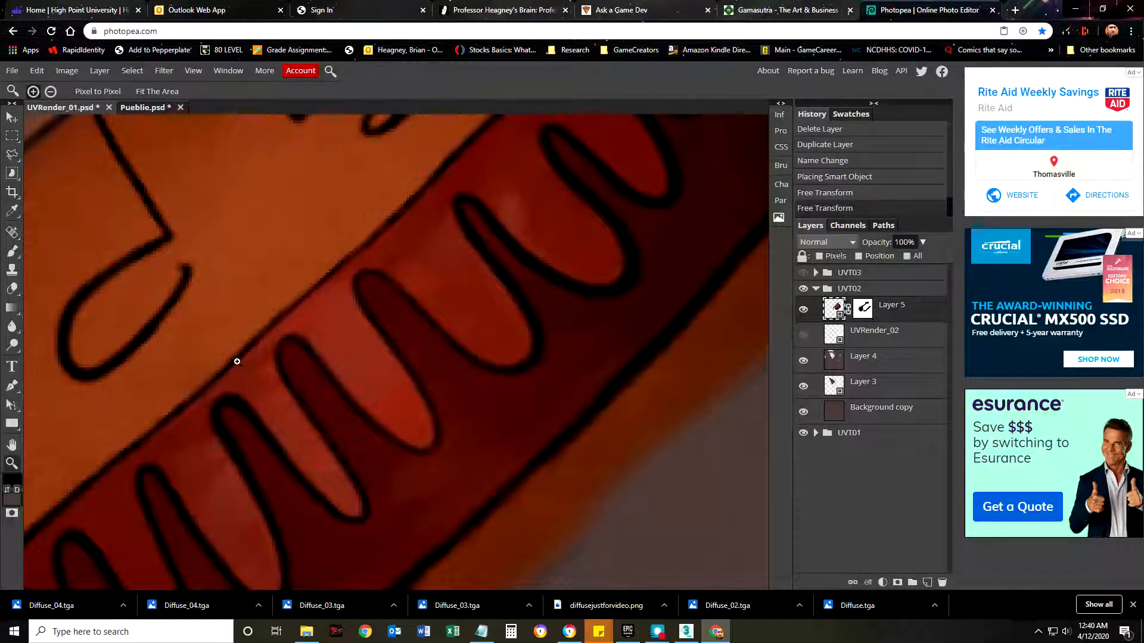
Examine the pixel edges of the diagonal black line on the rotated pot artwork.
scroll(322, 294, "up", 5)
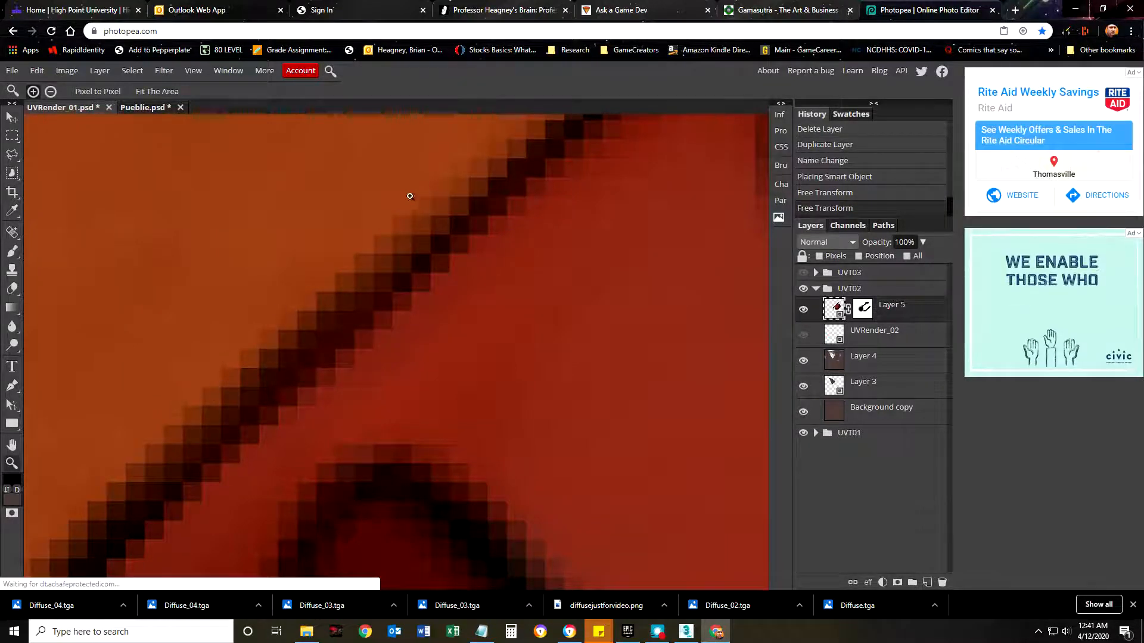
scroll(375, 299, "down", 4)
scroll(322, 310, "down", 5)
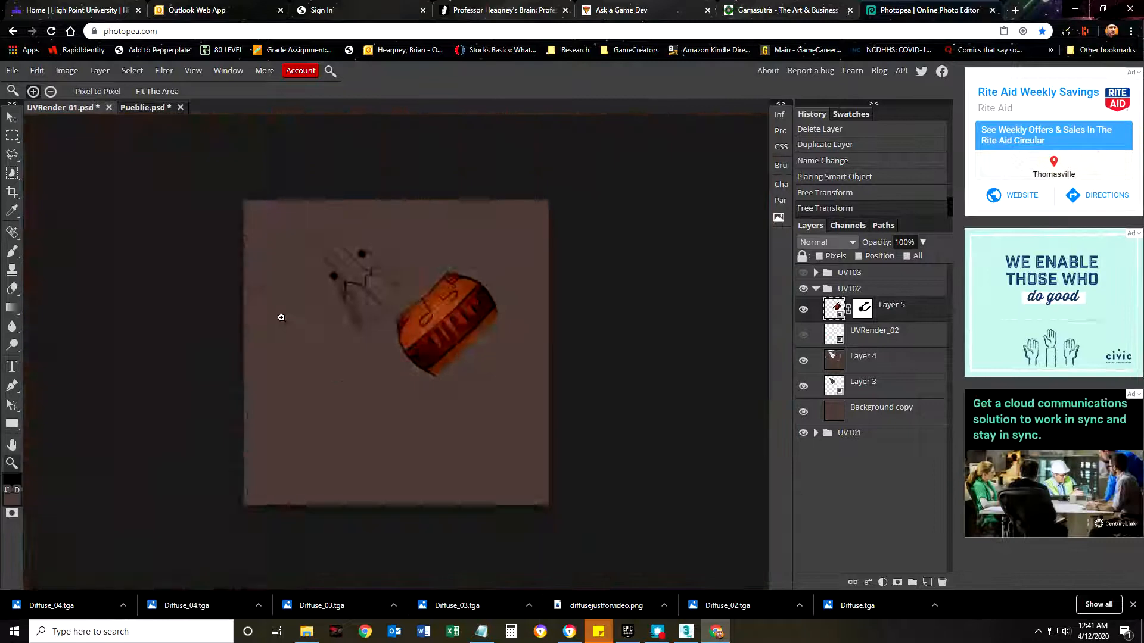
scroll(283, 316, "up", 2)
Show the UVT03 layer group and examine the pixel edges of the upright pot's horizontal line.
left_click(804, 272)
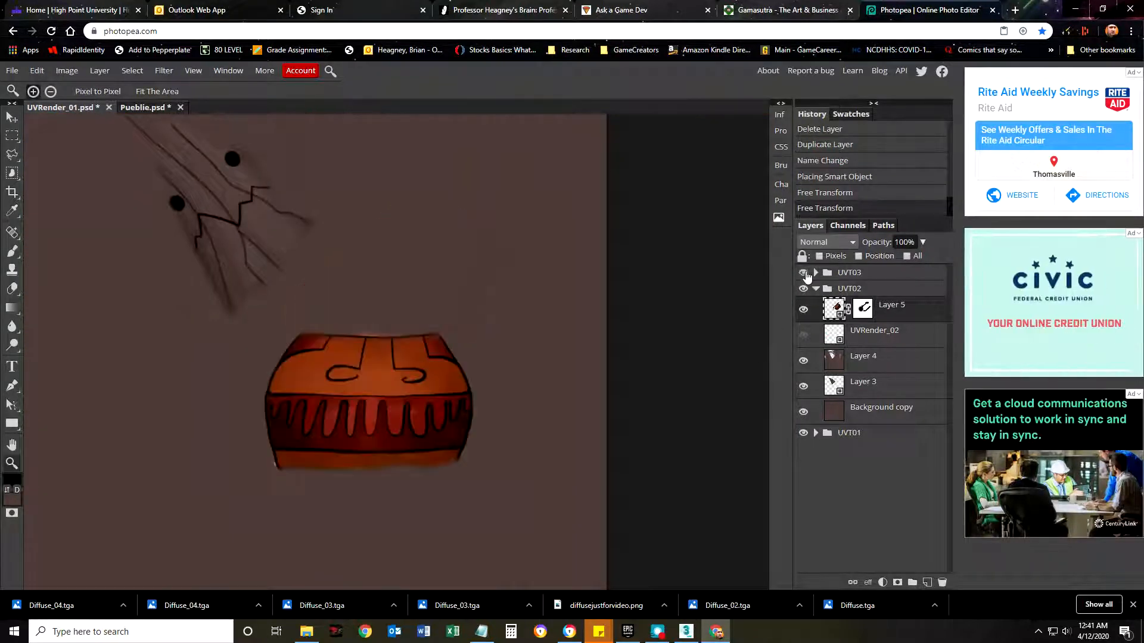
scroll(377, 405, "up", 5)
scroll(376, 405, "up", 4)
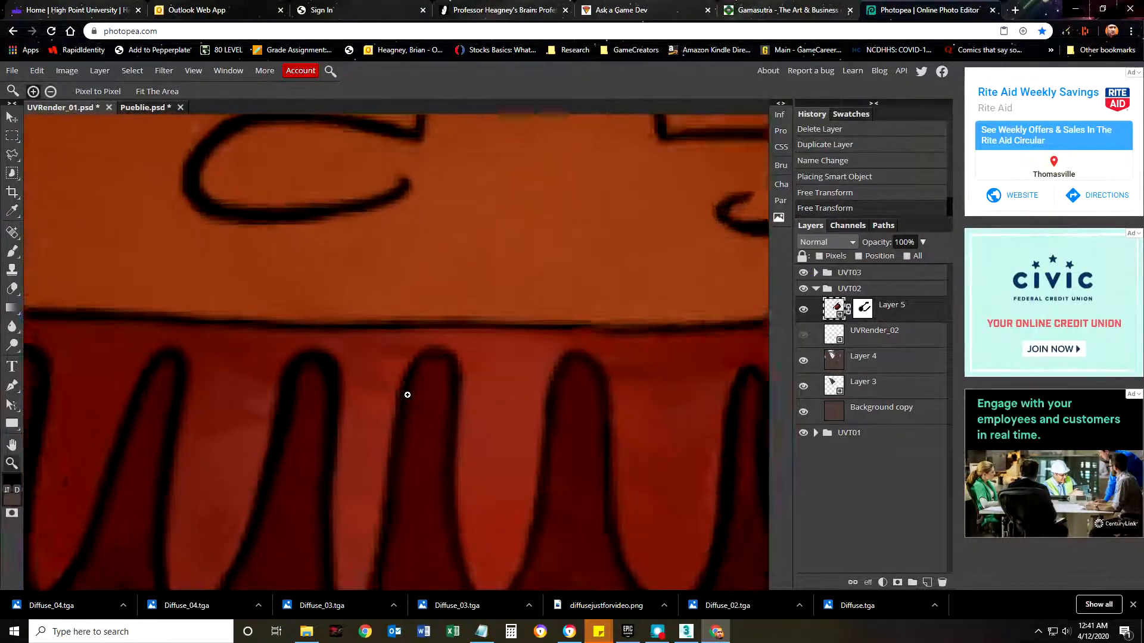
scroll(444, 387, "down", 1)
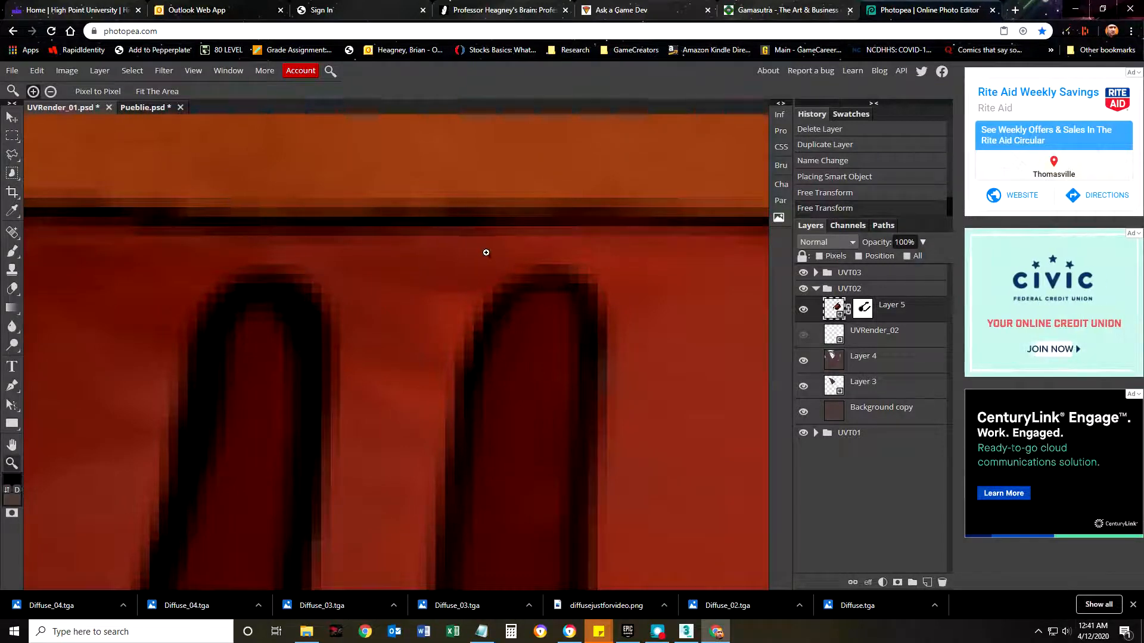
scroll(486, 253, "down", 3)
Switch back to 3ds Max and view the painted pot texture on the character's whole body.
left_click(686, 632)
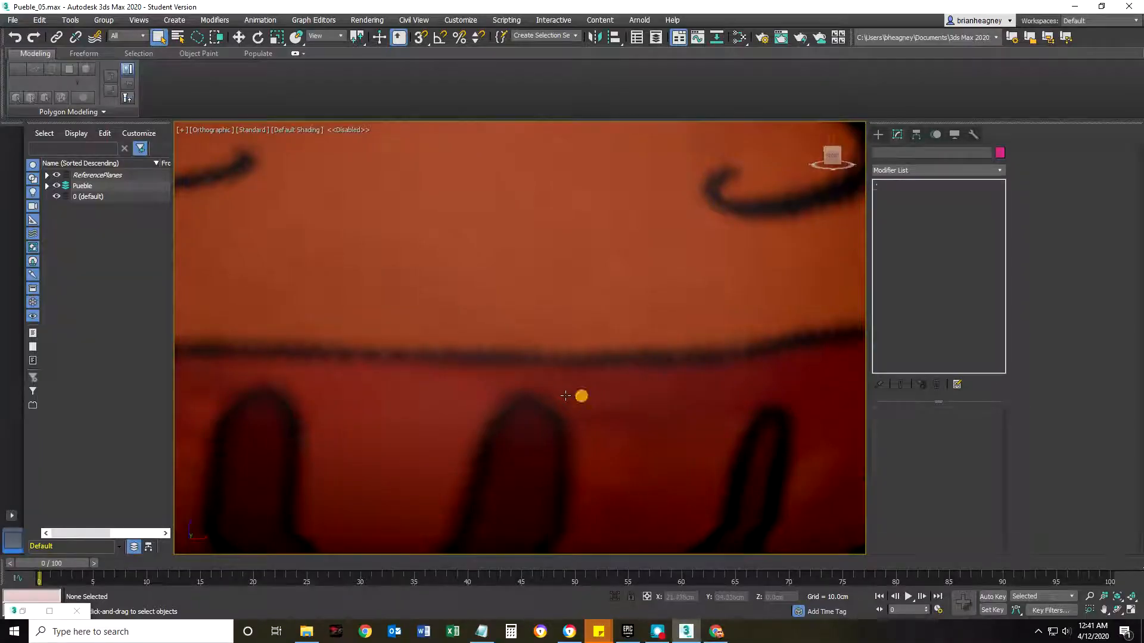
scroll(498, 393, "down", 8)
middle_click_drag(534, 388, 544, 356)
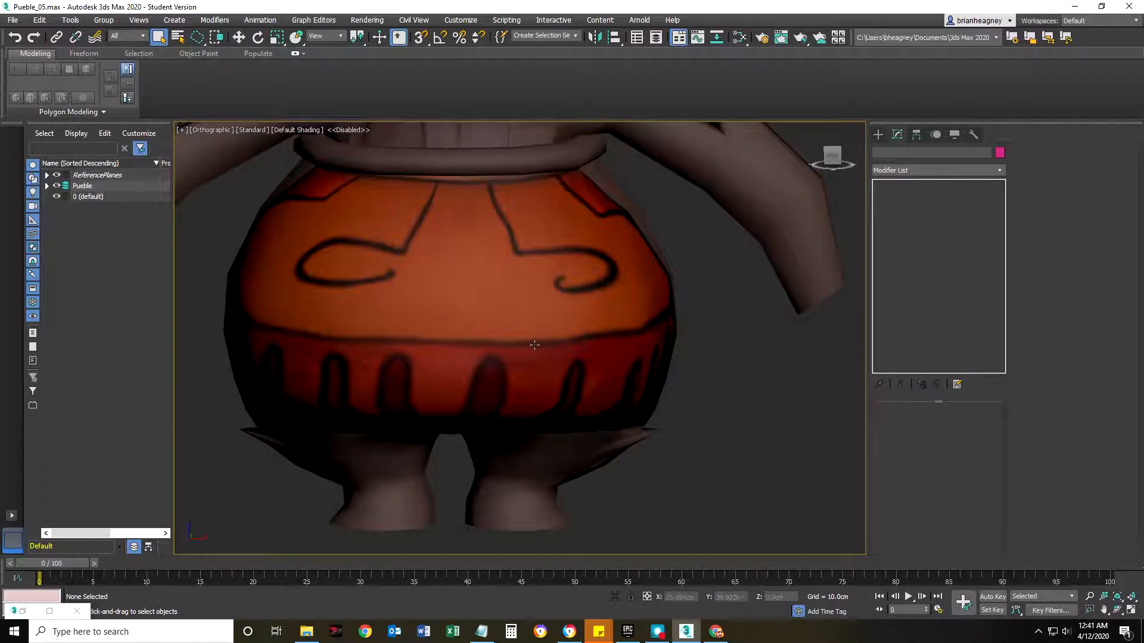
Examine the sharpness of the painted horizontal line on the pot body, both close up and from a distance.
middle_click_drag(683, 363, 353, 396)
scroll(517, 351, "up", 5)
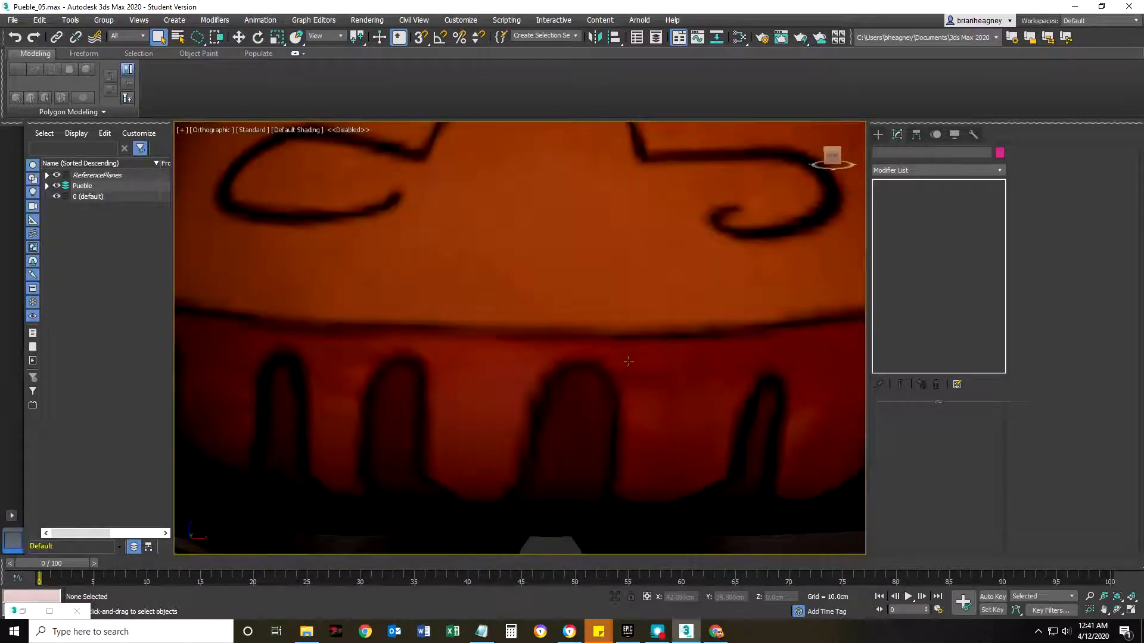
scroll(541, 359, "down", 5)
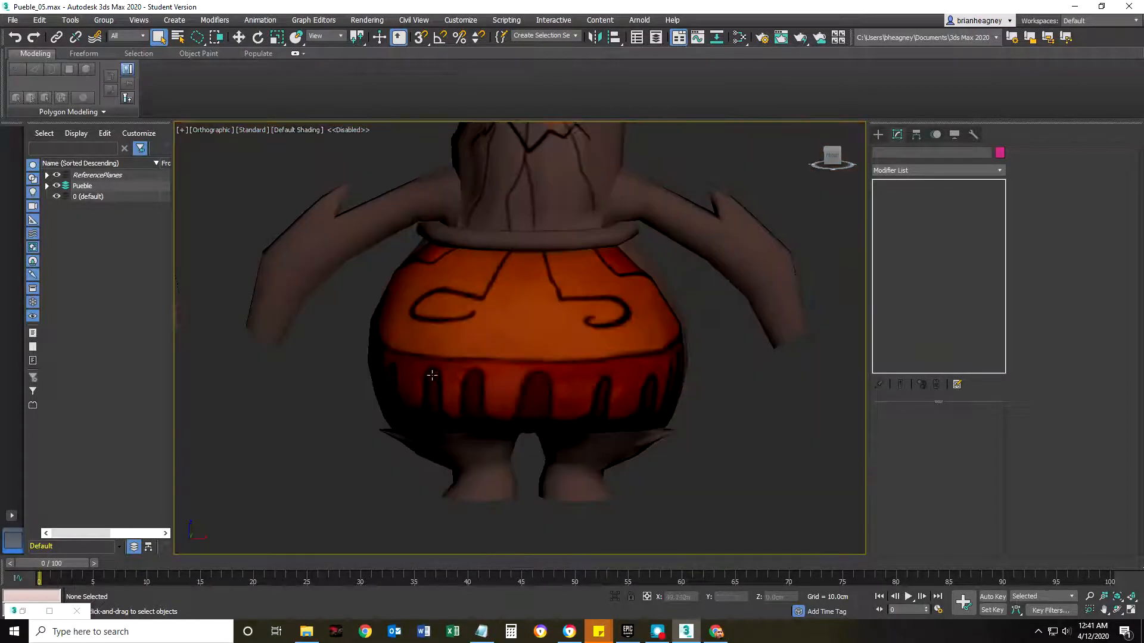
scroll(852, 324, "up", 2)
scroll(388, 327, "down", 2)
scroll(406, 305, "up", 1)
scroll(407, 305, "up", 2)
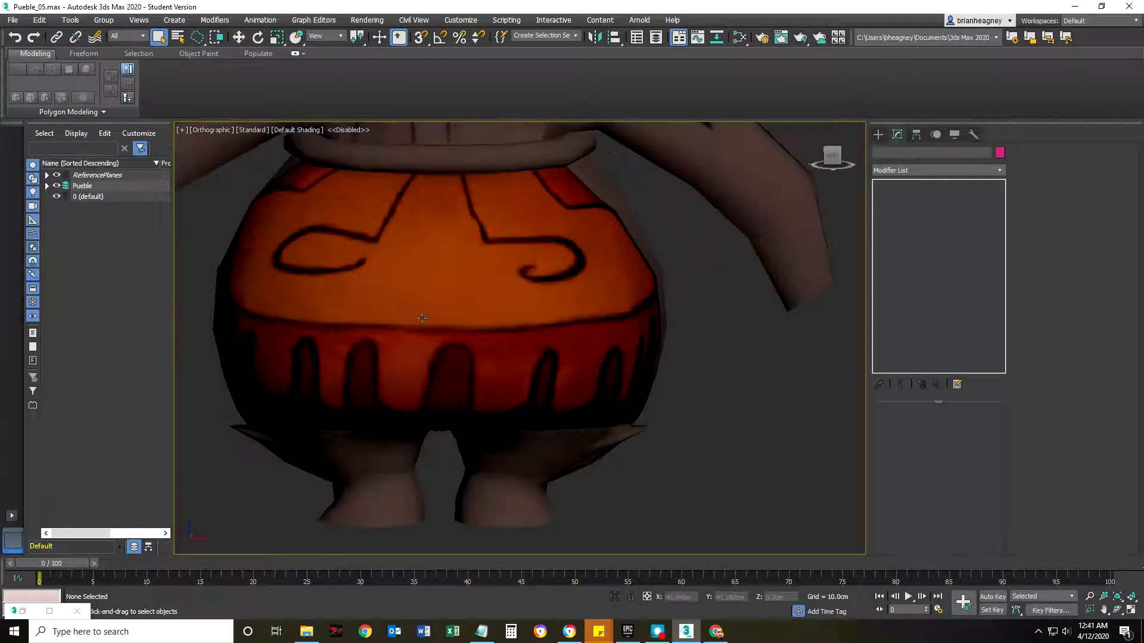
scroll(399, 338, "down", 4)
middle_click_drag(399, 338, 425, 336)
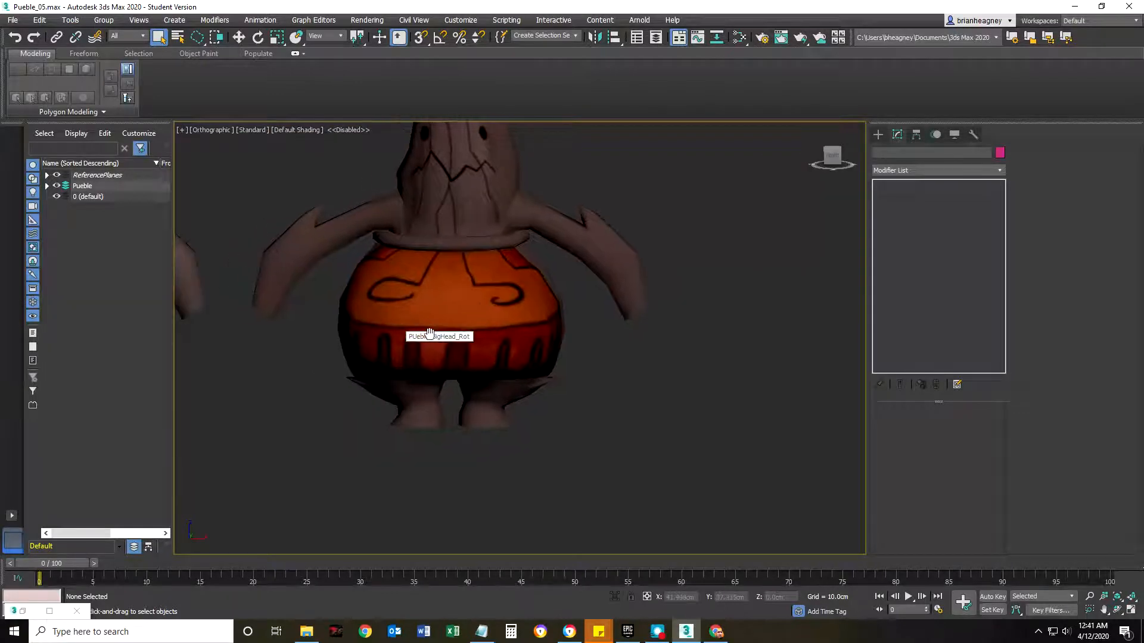
Select the PUeble_BigHead_Rot character and open its Unwrap UVW layout in the UV editor.
left_click(442, 311)
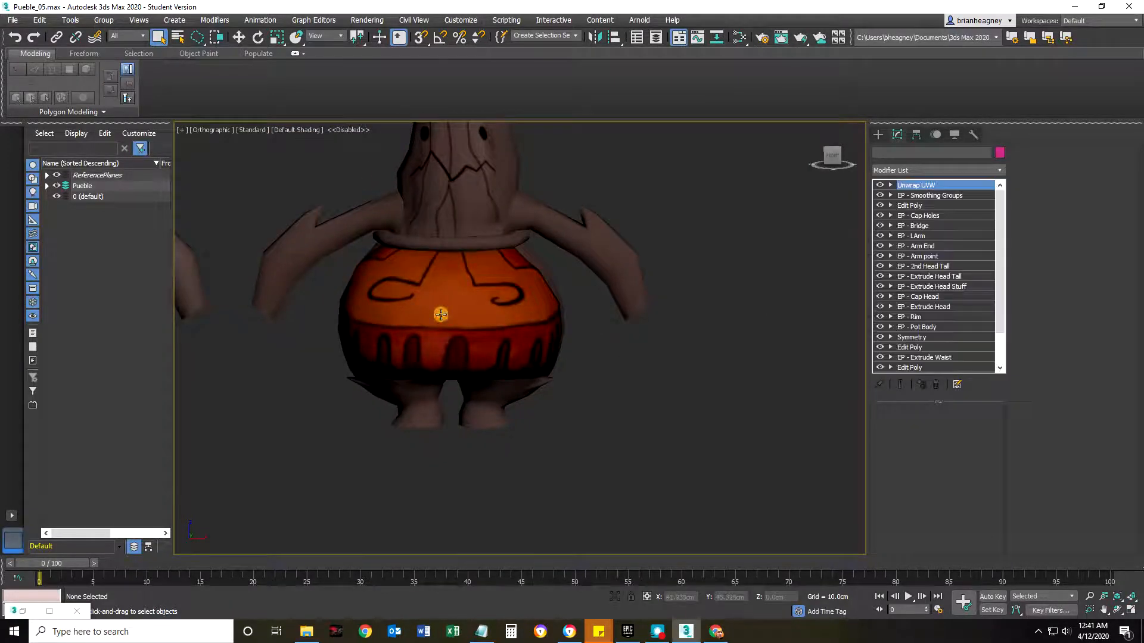
scroll(1063, 480, "down", 3)
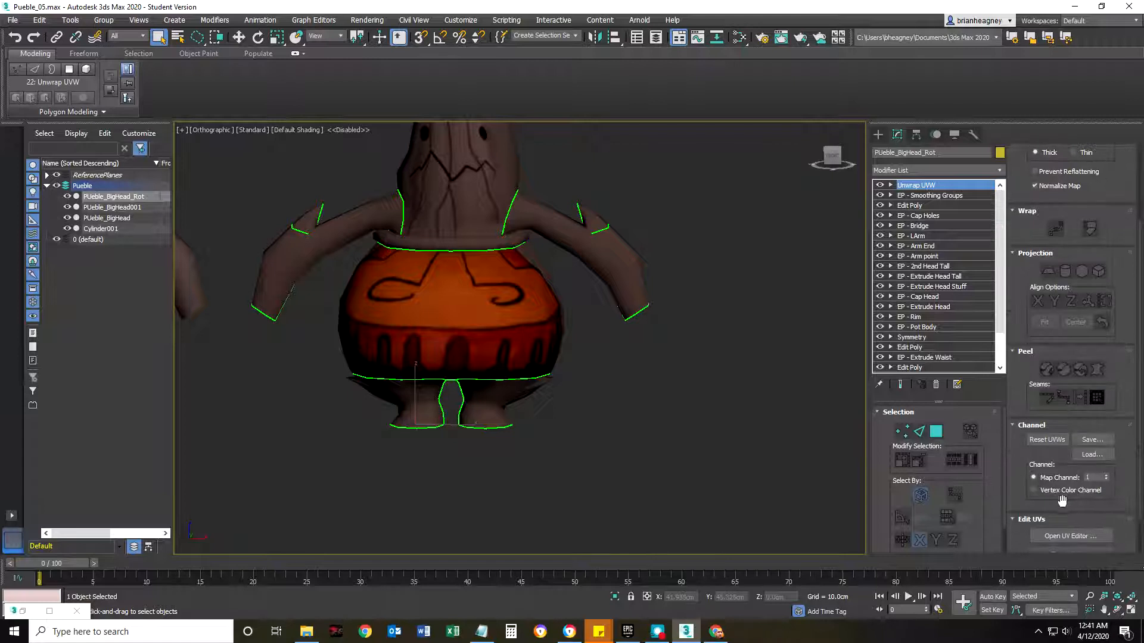
left_click(1071, 536)
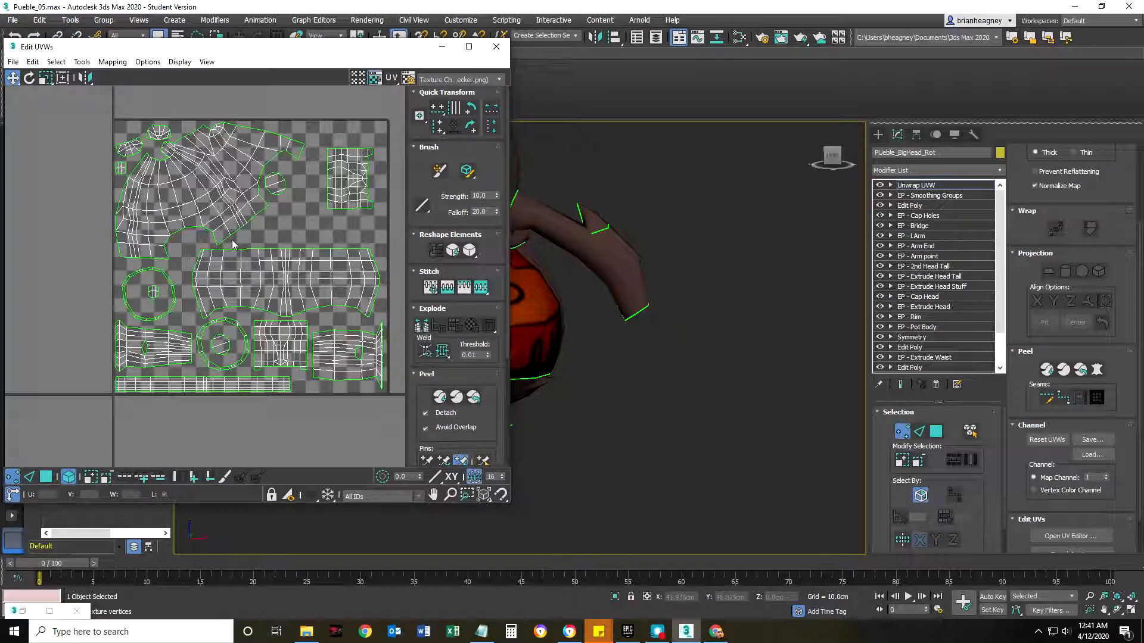
Examine the painted mouth and crack lines on the head beside its UV layout.
scroll(705, 331, "down", 4)
scroll(645, 210, "up", 6)
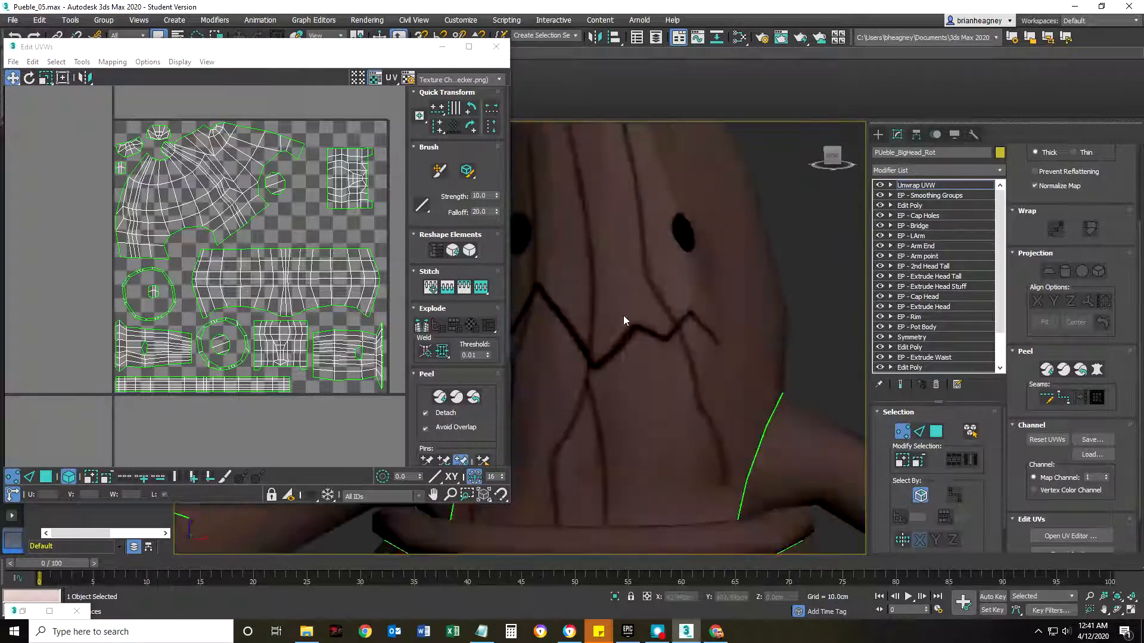
left_click(197, 209)
left_click(461, 82)
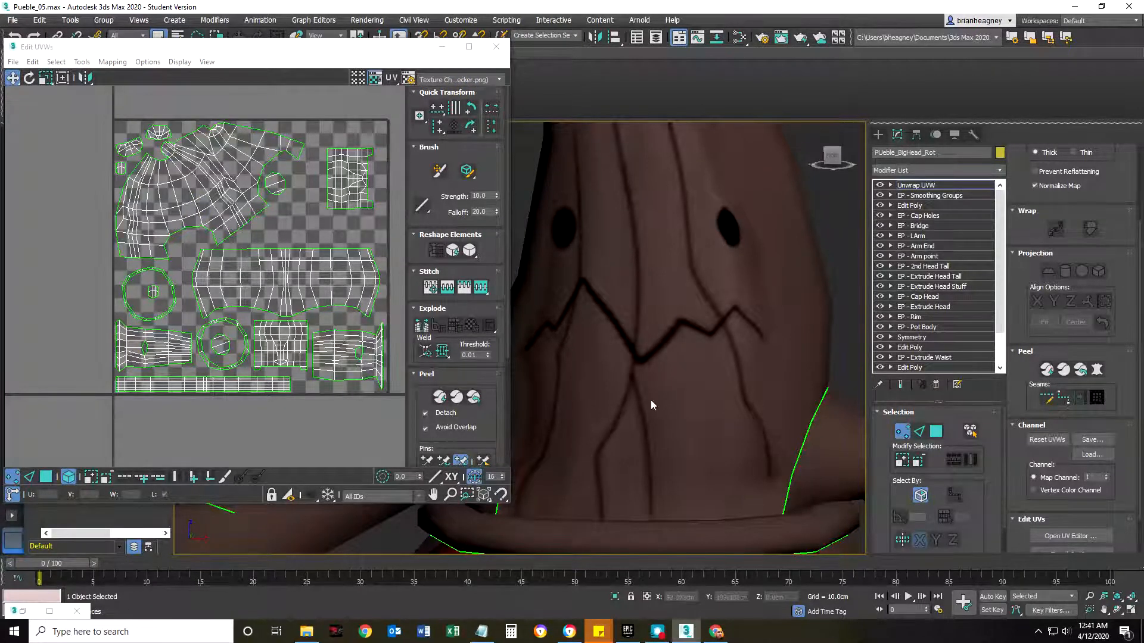
middle_click_drag(651, 405, 649, 292, "alt")
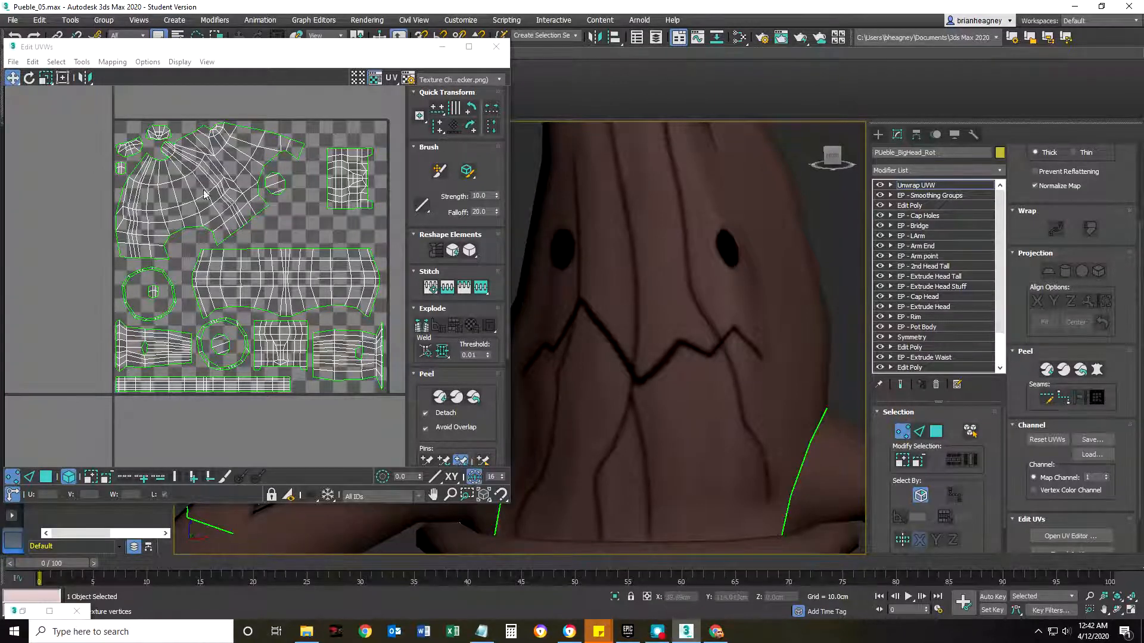
Switch to Photopea and view the whole UVRender_01.psd texture with the angled face and upright pot artwork.
left_click(716, 632)
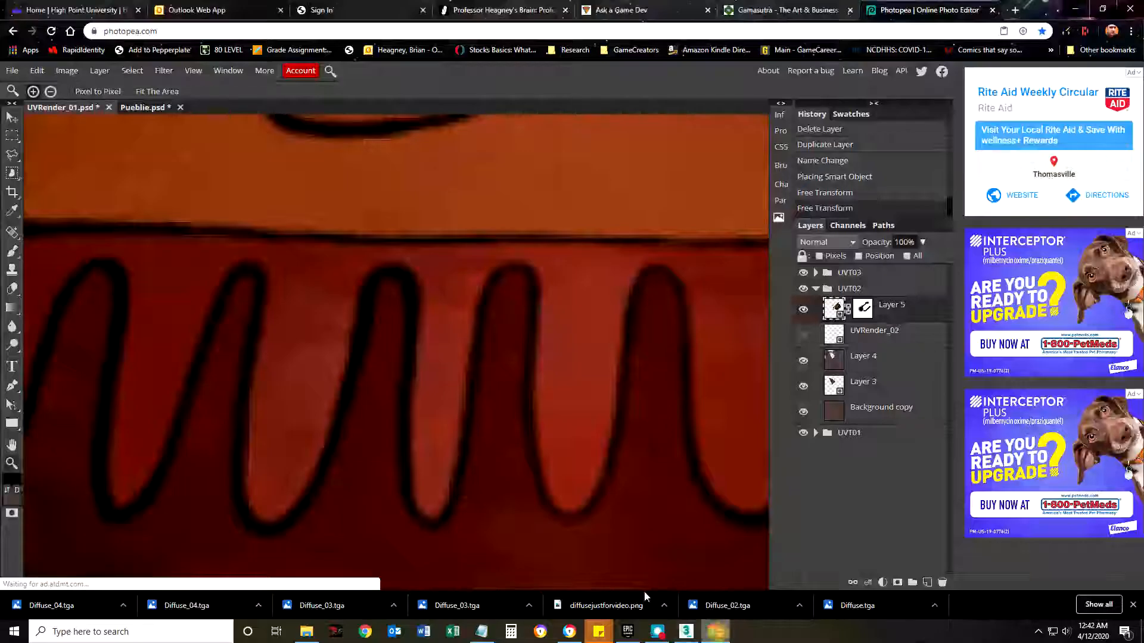
scroll(360, 439, "up", 3)
scroll(390, 389, "up", 2)
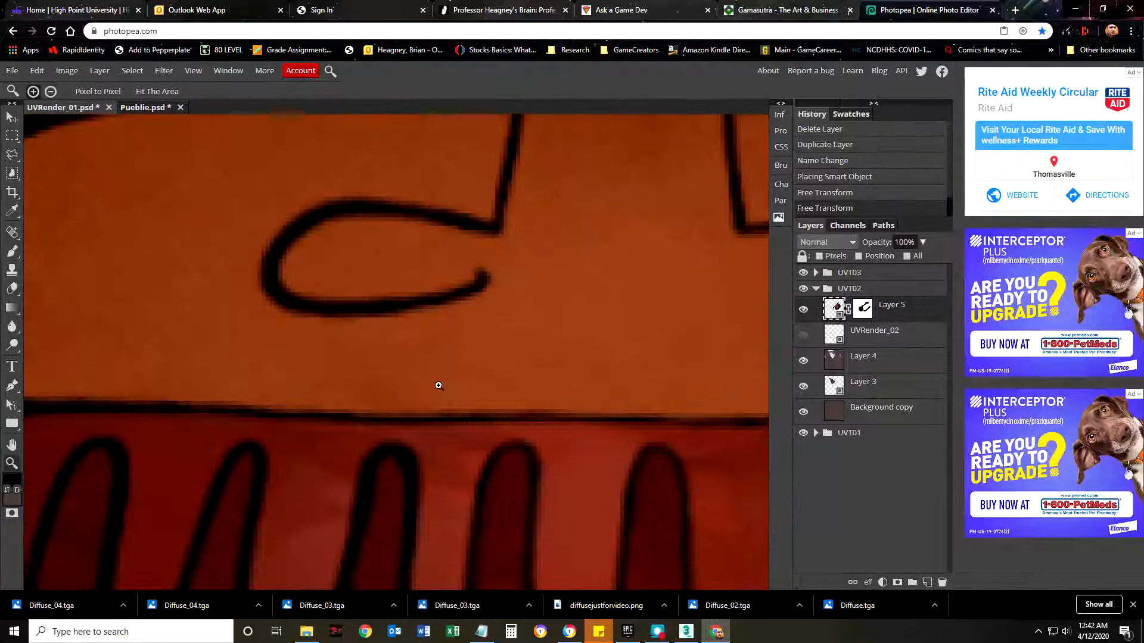
scroll(435, 386, "down", 5)
scroll(365, 388, "up", 1)
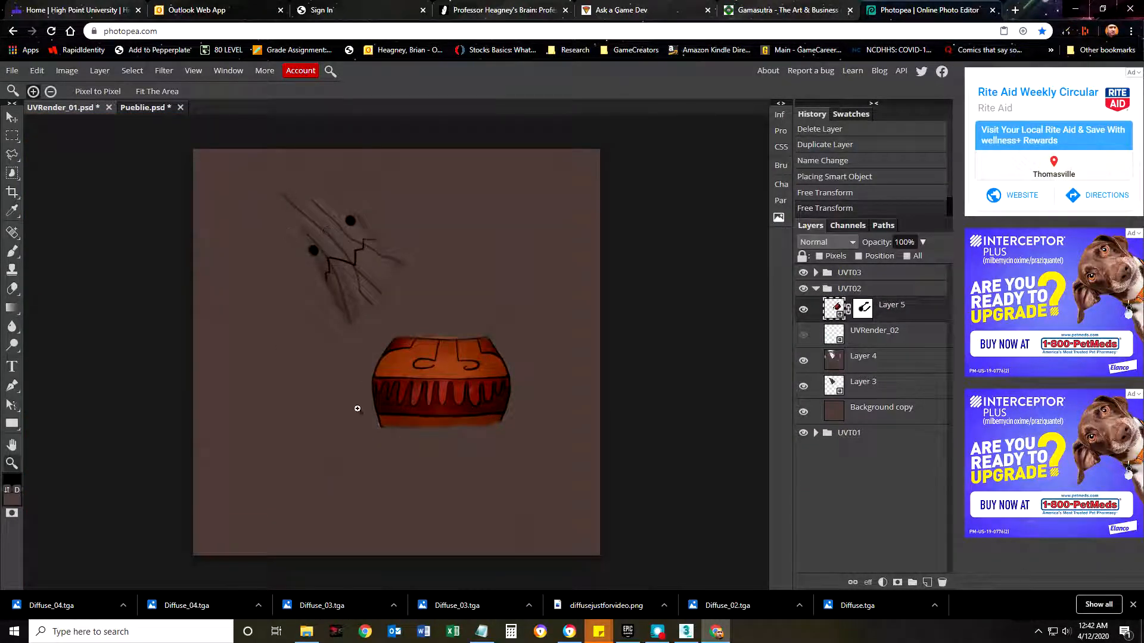
Switch back to 3ds Max and display the colored, lettered checker texture on the UV layout and character.
left_click(687, 631)
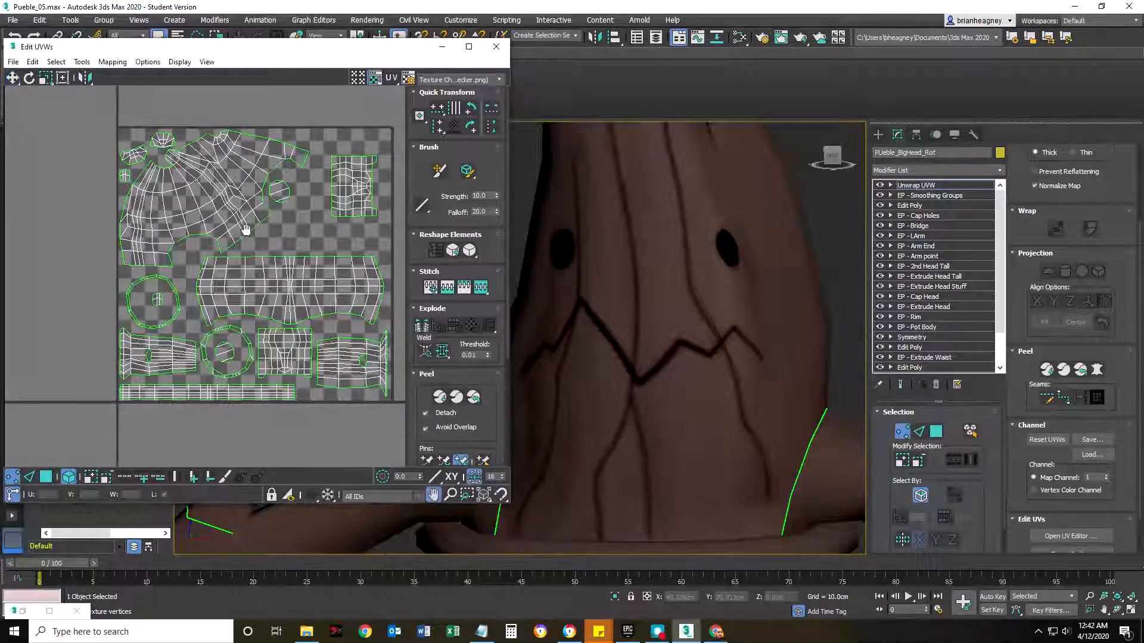
left_click(493, 84)
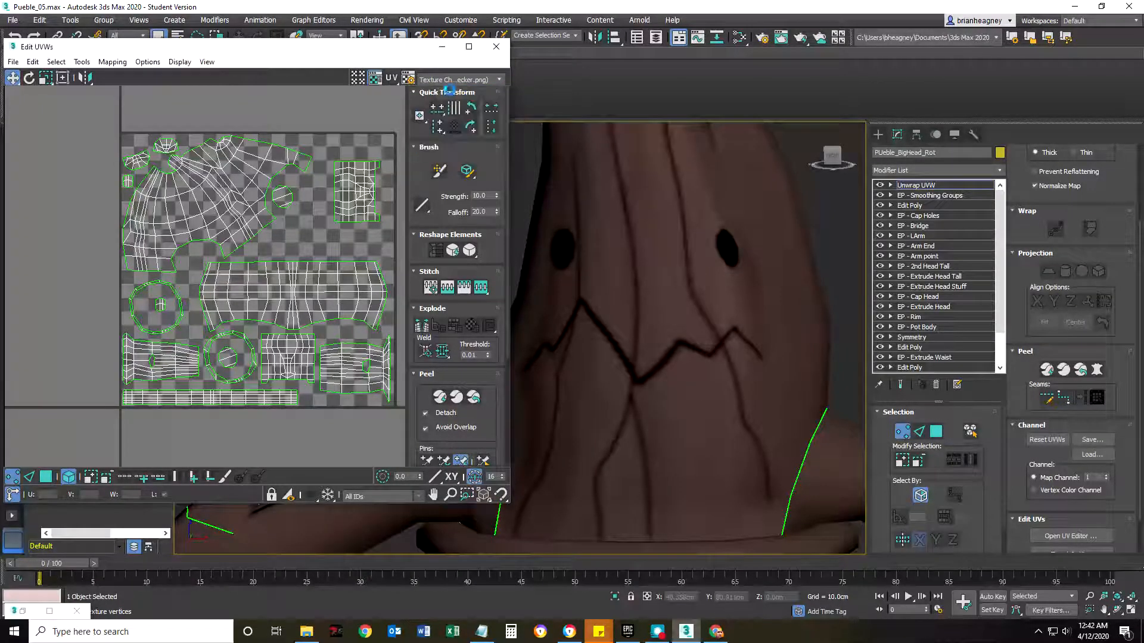
left_click(452, 93)
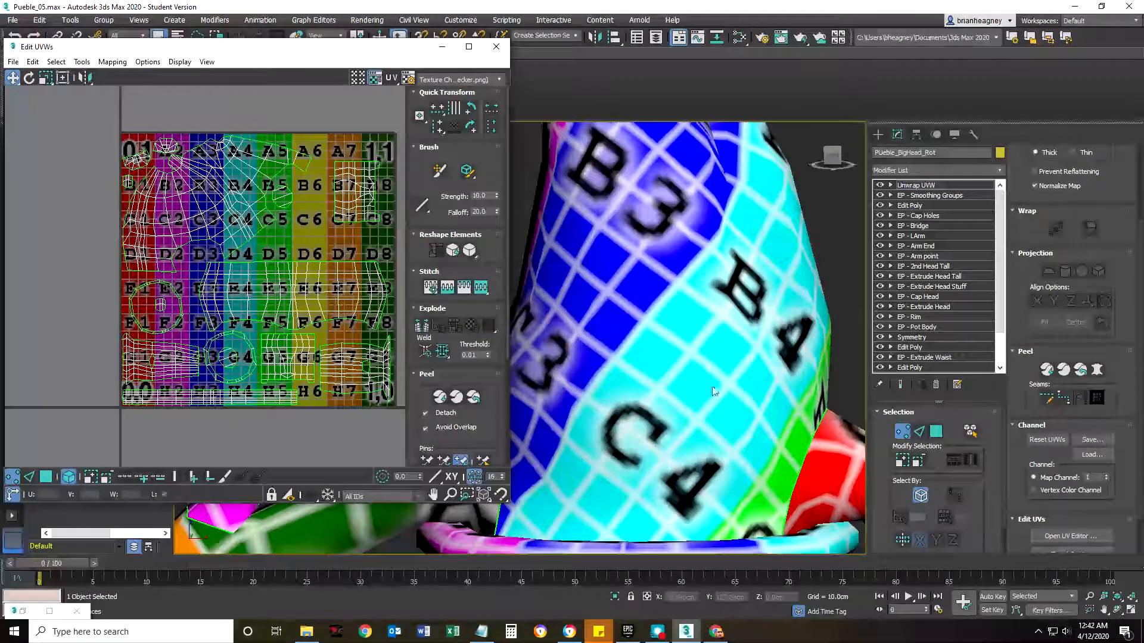
Rotate the head's UV shell until the checker letters stand upright on the front of the head.
scroll(703, 262, "down", 3)
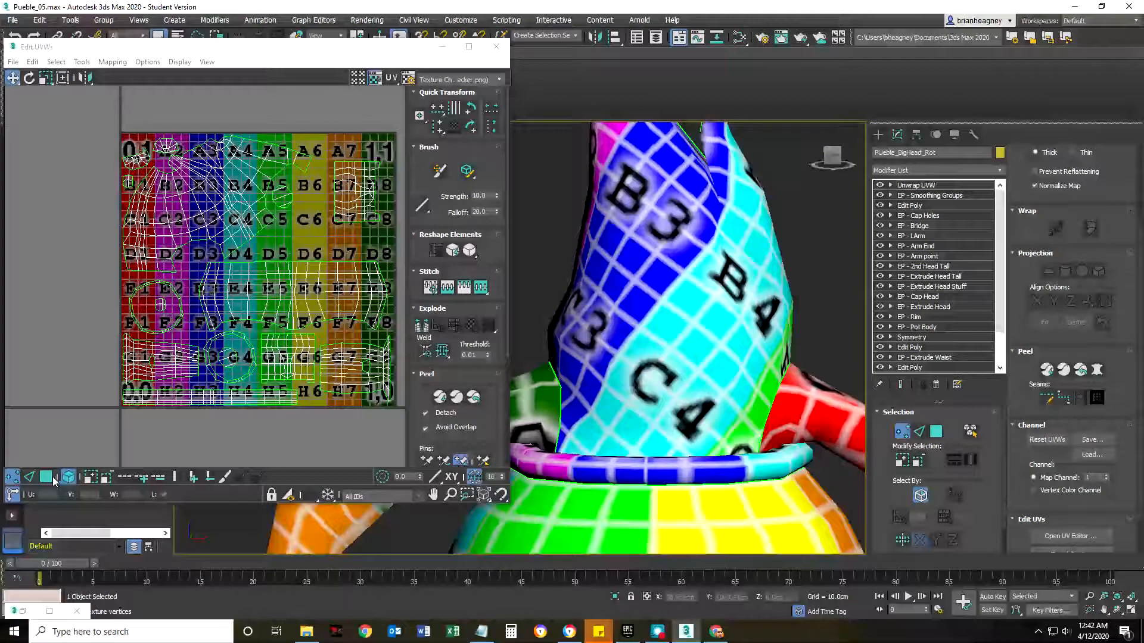
left_click(164, 230)
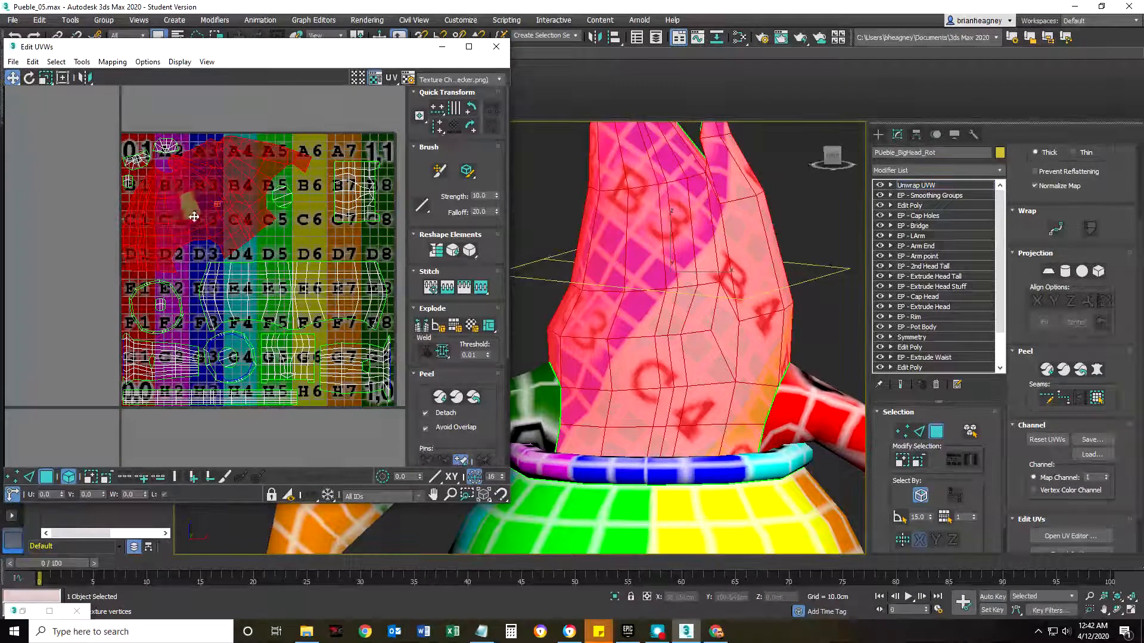
left_click(28, 78)
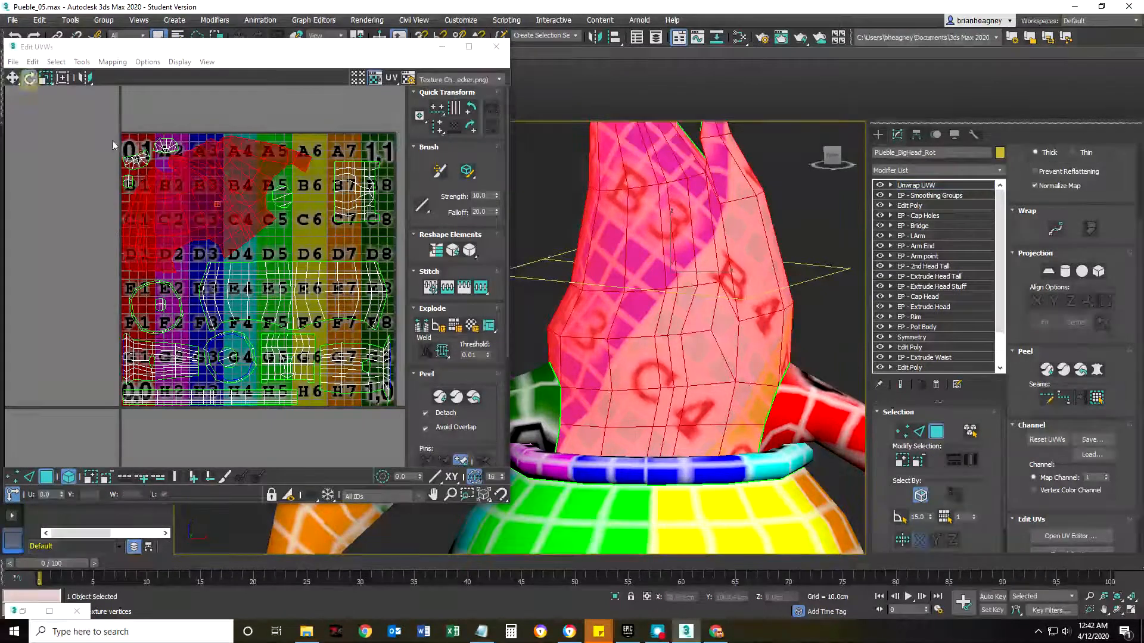
left_click_drag(238, 179, 271, 175)
mouse_move(669, 413)
middle_mouse_down()
mouse_move(670, 397)
mouse_move(656, 477)
mouse_move(668, 412)
middle_mouse_up()
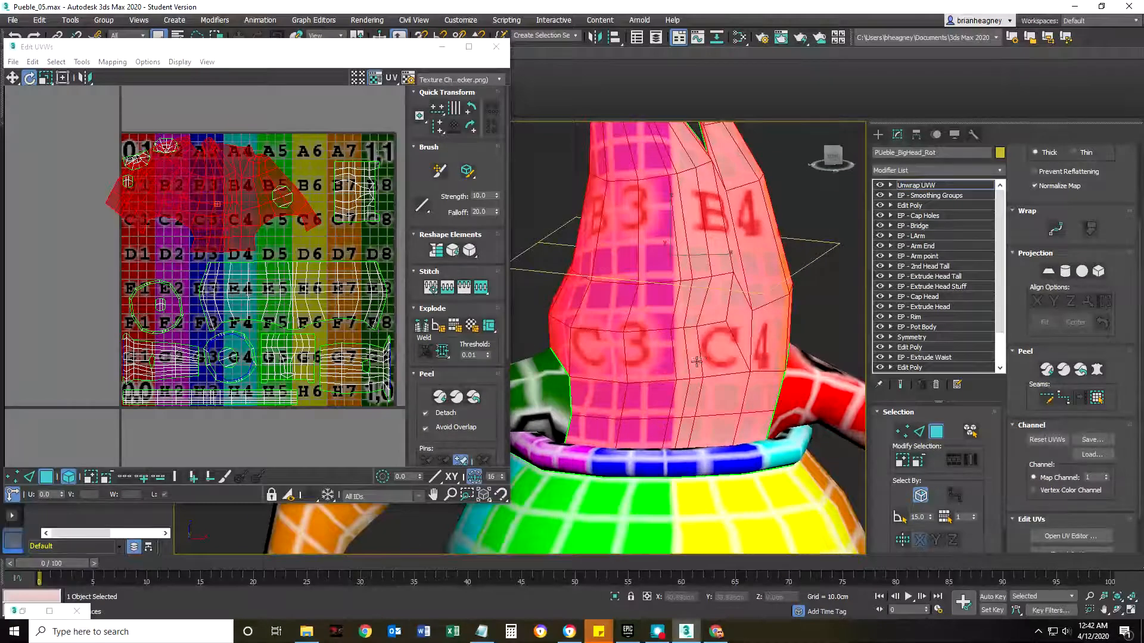
scroll(700, 358, "down", 6)
scroll(656, 377, "up", 5)
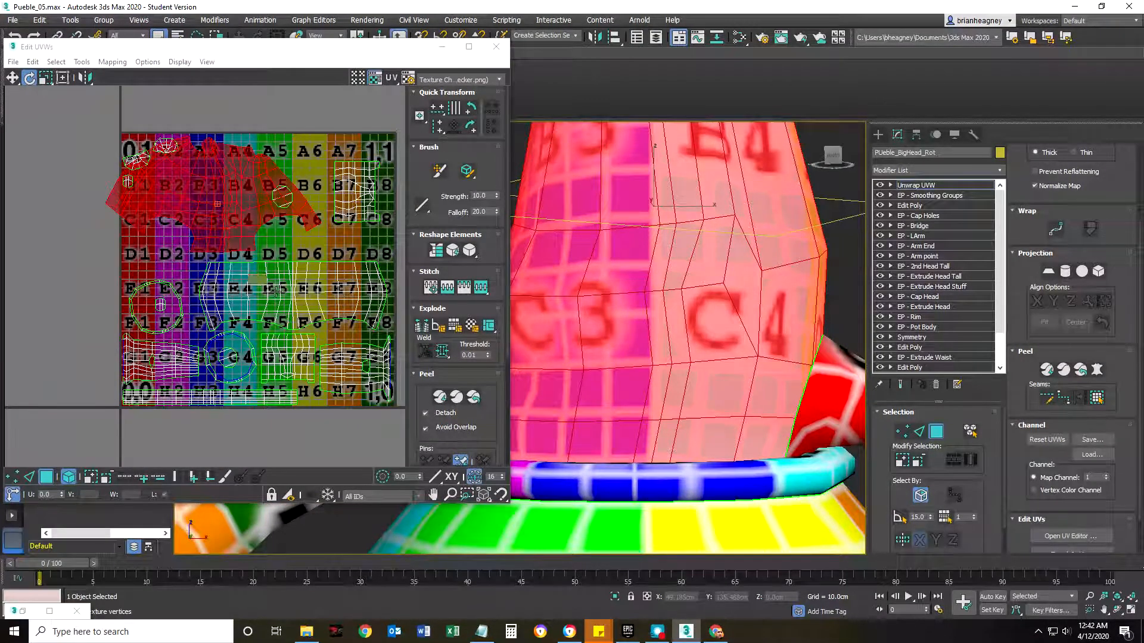
Select the pot body's UV shell and examine how straight the checker grid runs across the pot.
left_click(286, 282)
middle_click_drag(636, 415, 632, 225)
middle_click_drag(616, 436, 615, 365)
middle_click_drag(668, 320, 781, 316)
scroll(525, 357, "down", 2)
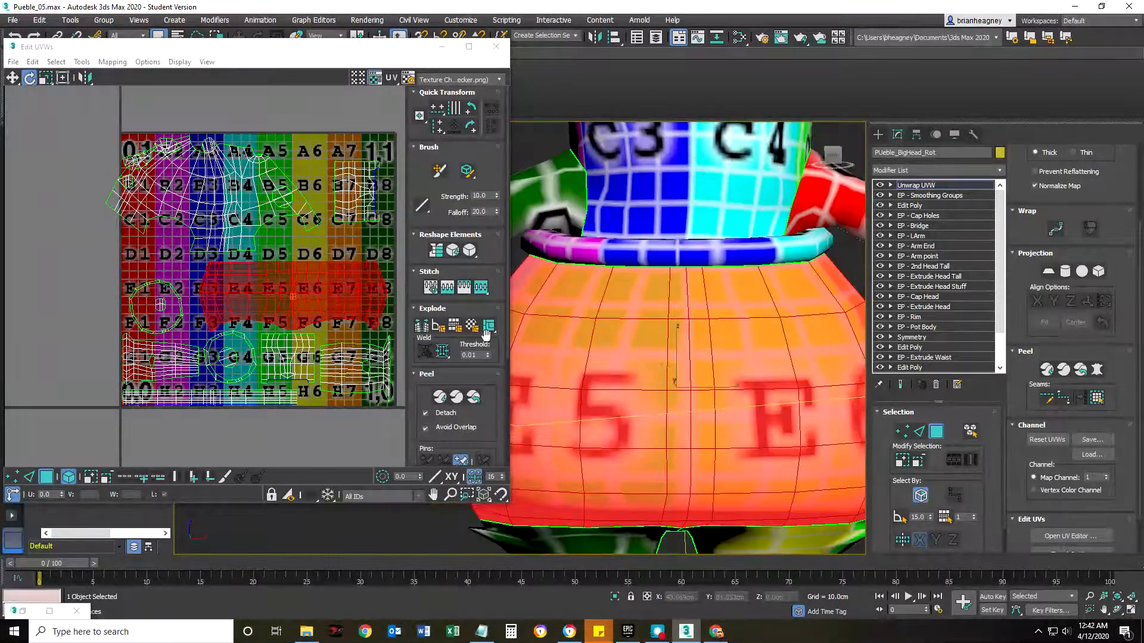
Select the pot rim's UV shell and examine the checker direction on the rim and the arm.
left_click(190, 398)
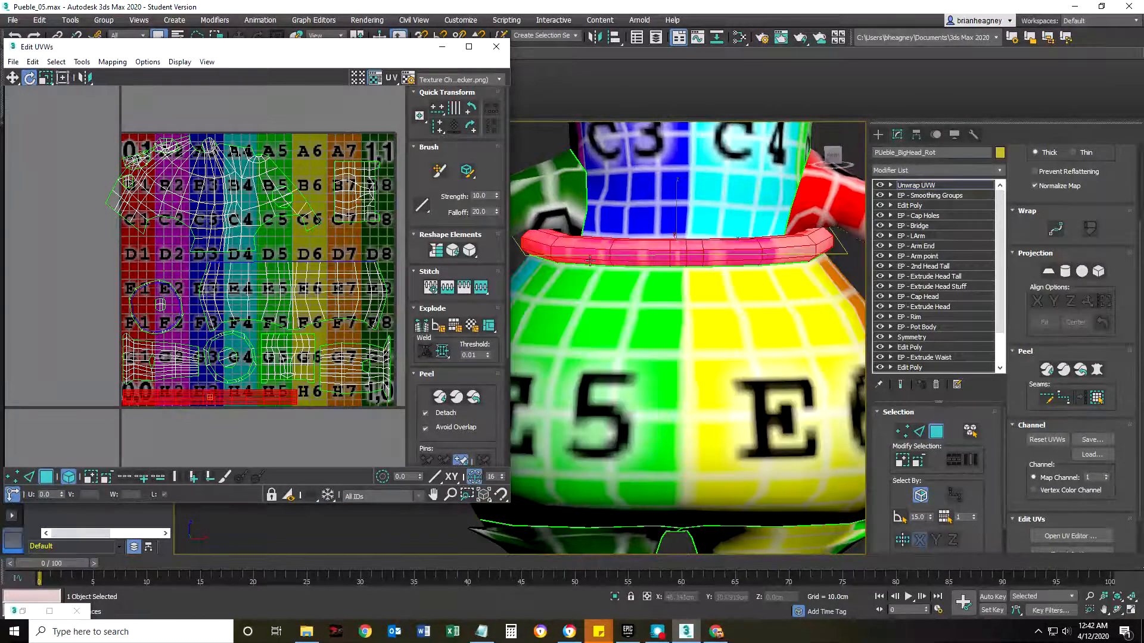
middle_click_drag(589, 261, 774, 276, "alt")
middle_click_drag(549, 217, 747, 259)
scroll(681, 293, "down", 2)
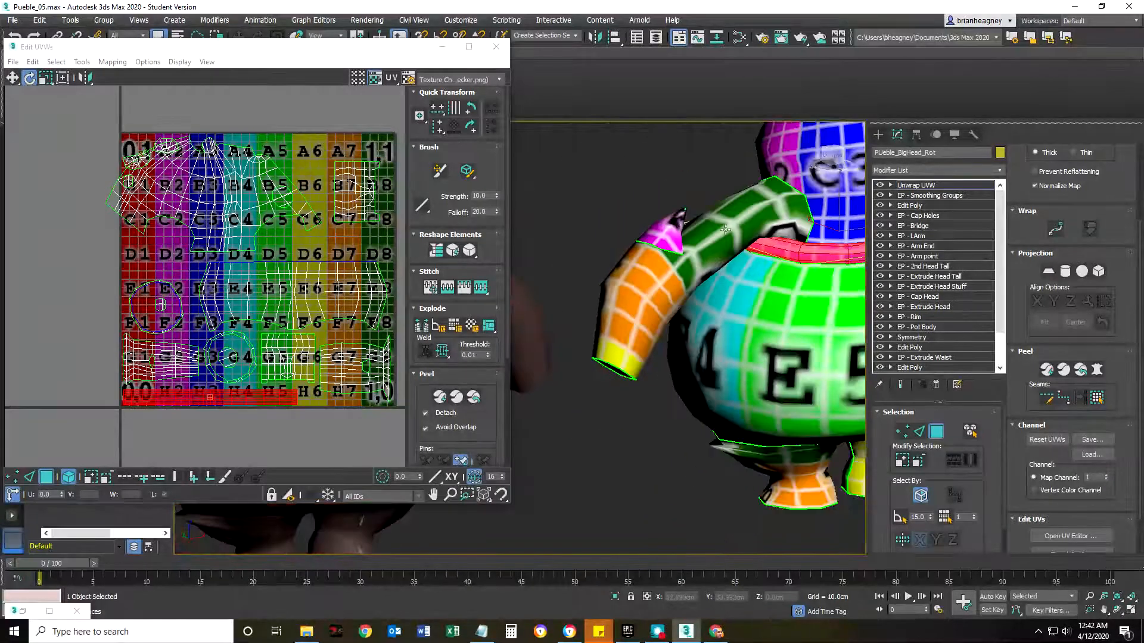
Select the arm shell and the leg shell in turn to identify them on the character.
middle_click_drag(801, 505, 645, 322)
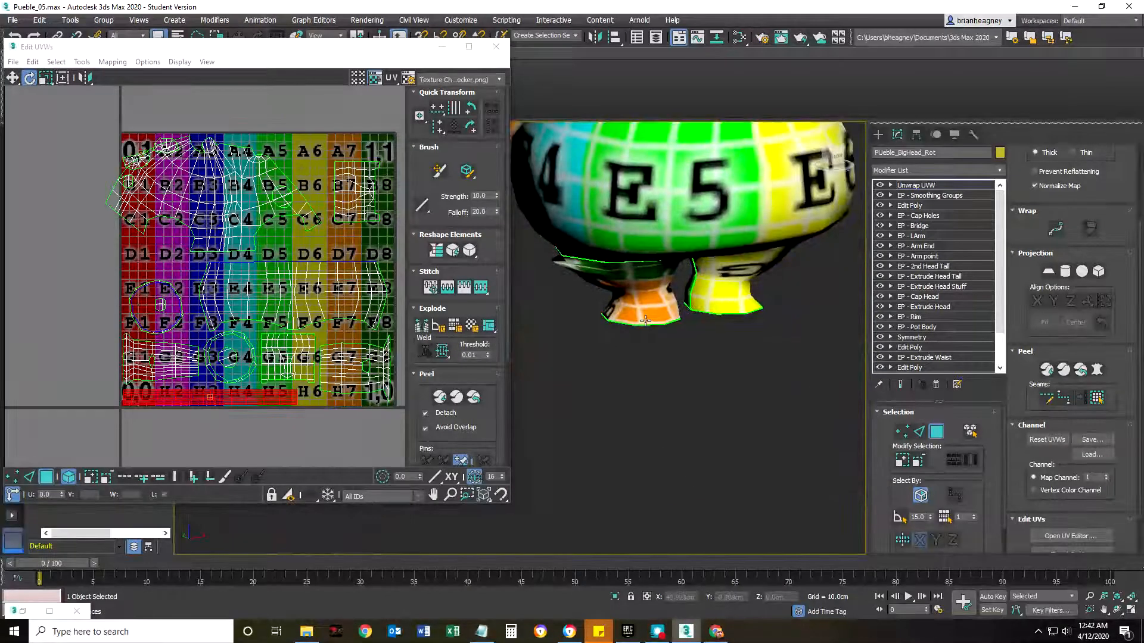
left_click(352, 363)
middle_click_drag(589, 315, 582, 432)
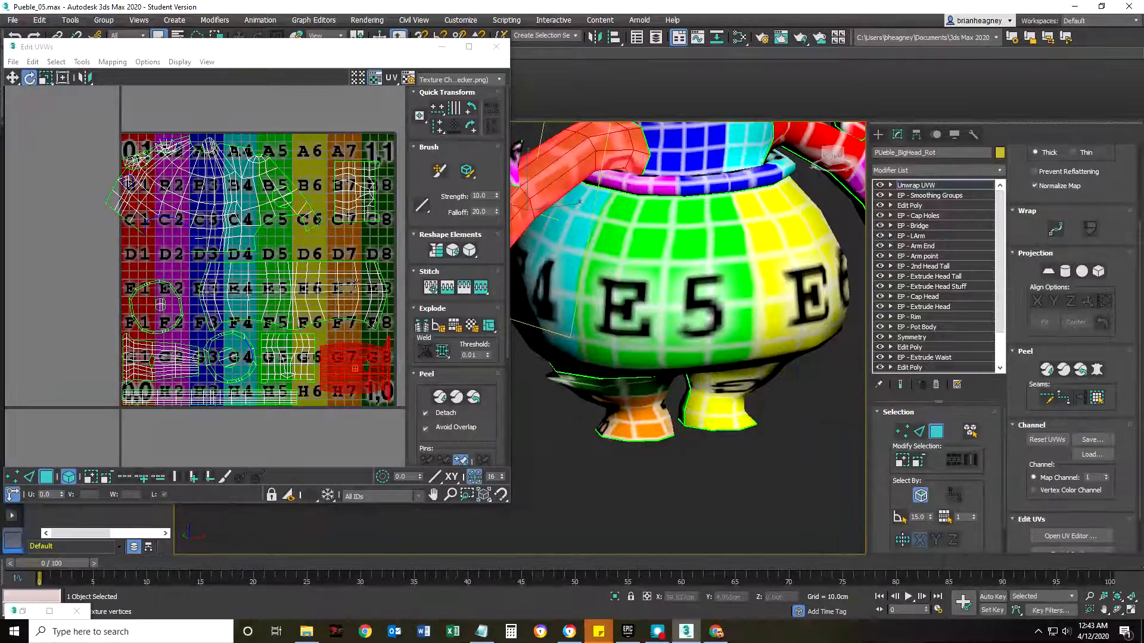
left_click(358, 209)
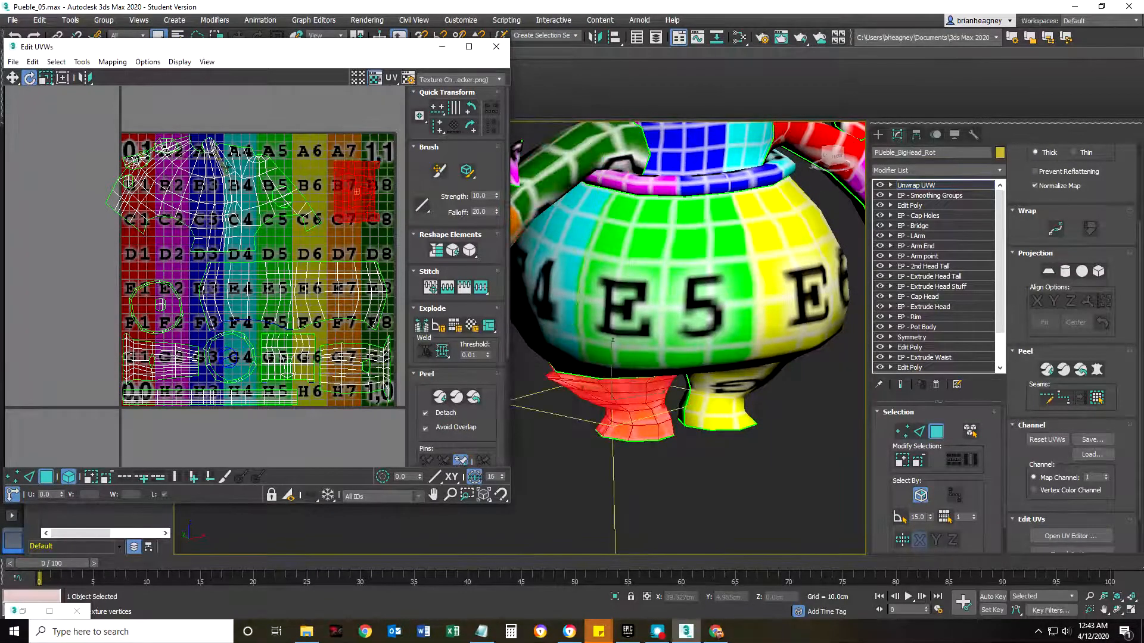
Switch to Photopea, expand the UVT03 layer group and show the UVRender_03 wireframe over the texture.
mouse_move(718, 633)
middle_click_drag(600, 470, 657, 504)
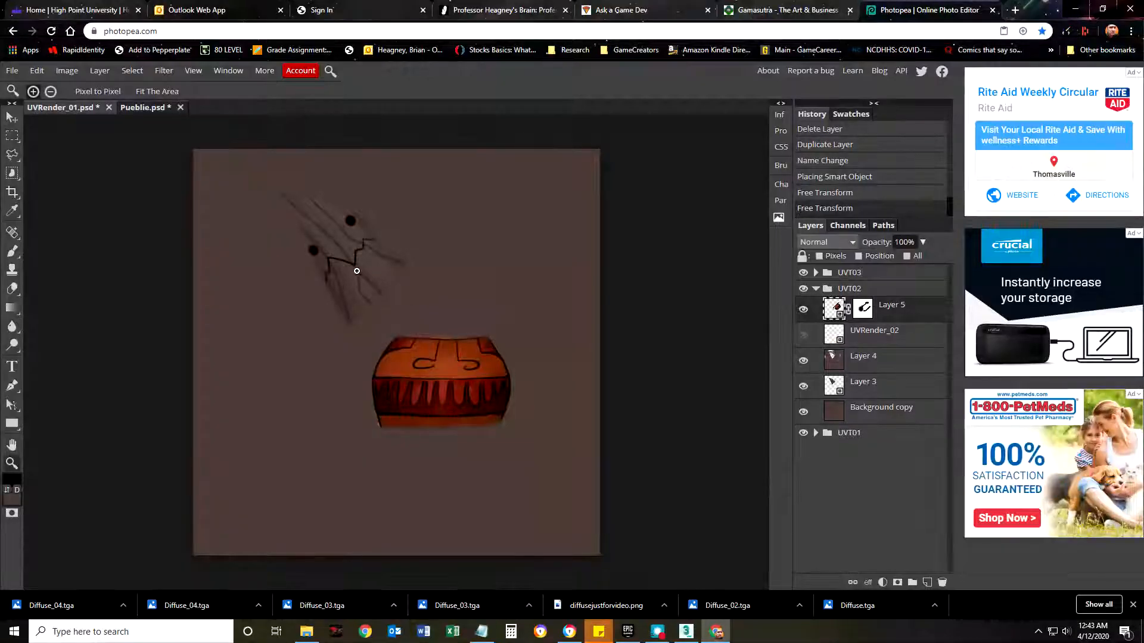
left_click(816, 273)
left_click(805, 293)
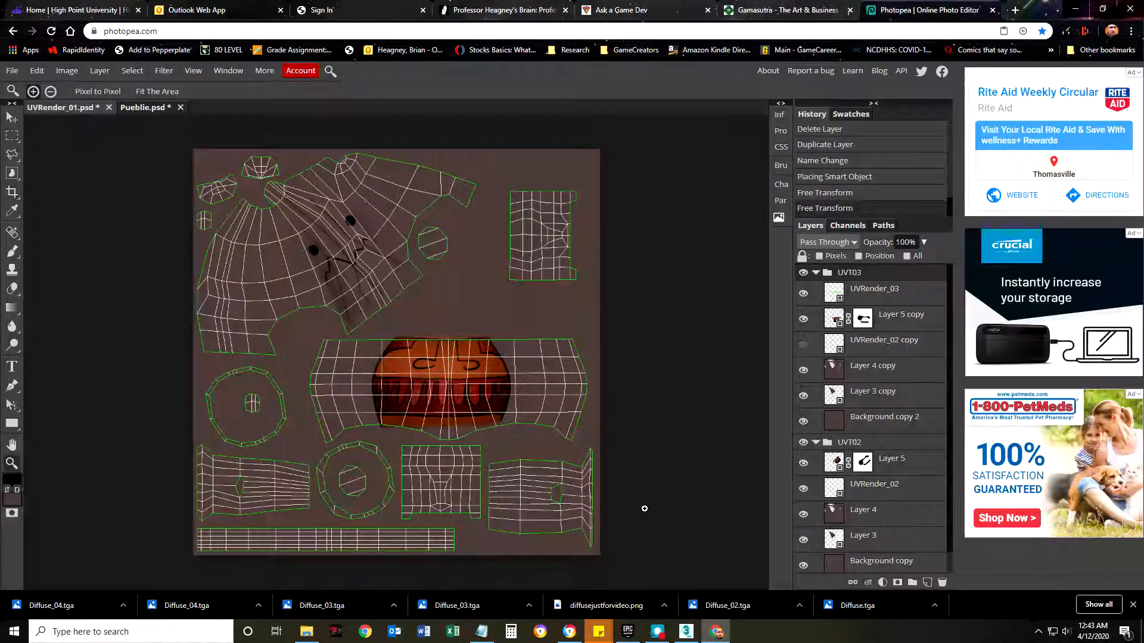
Switch back to 3ds Max and view the whole checkered character together with its full UV layout.
left_click(686, 632)
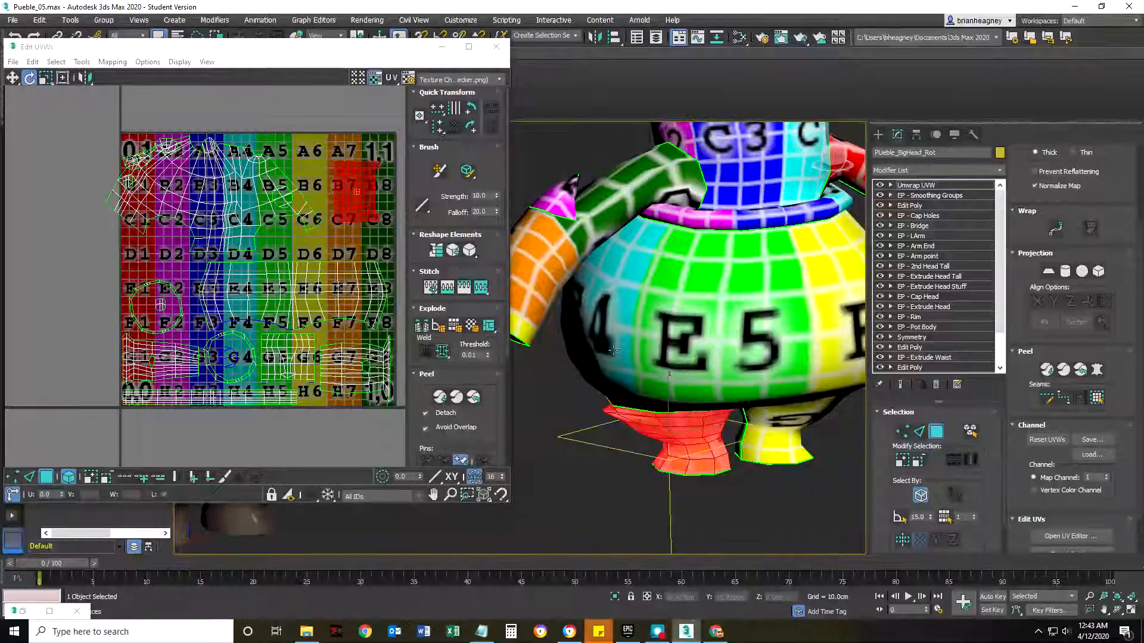
scroll(646, 406, "down", 3)
mouse_move(650, 377)
middle_mouse_down()
mouse_move(647, 407)
mouse_move(666, 388)
middle_mouse_up()
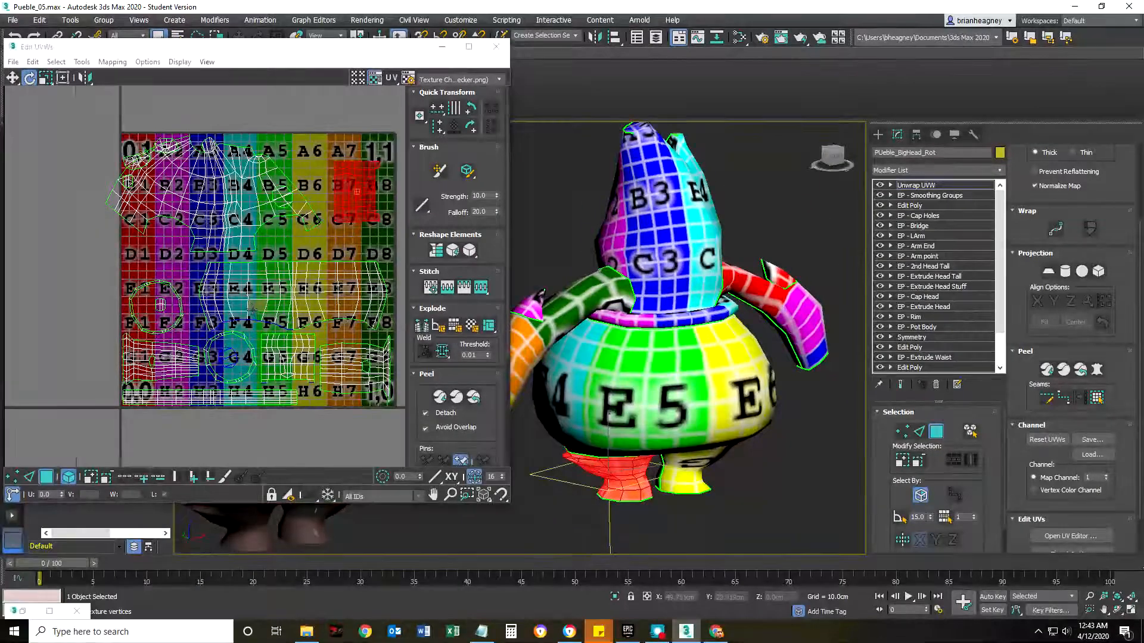
middle_click_drag(250, 310, 206, 302)
scroll(206, 303, "down", 2)
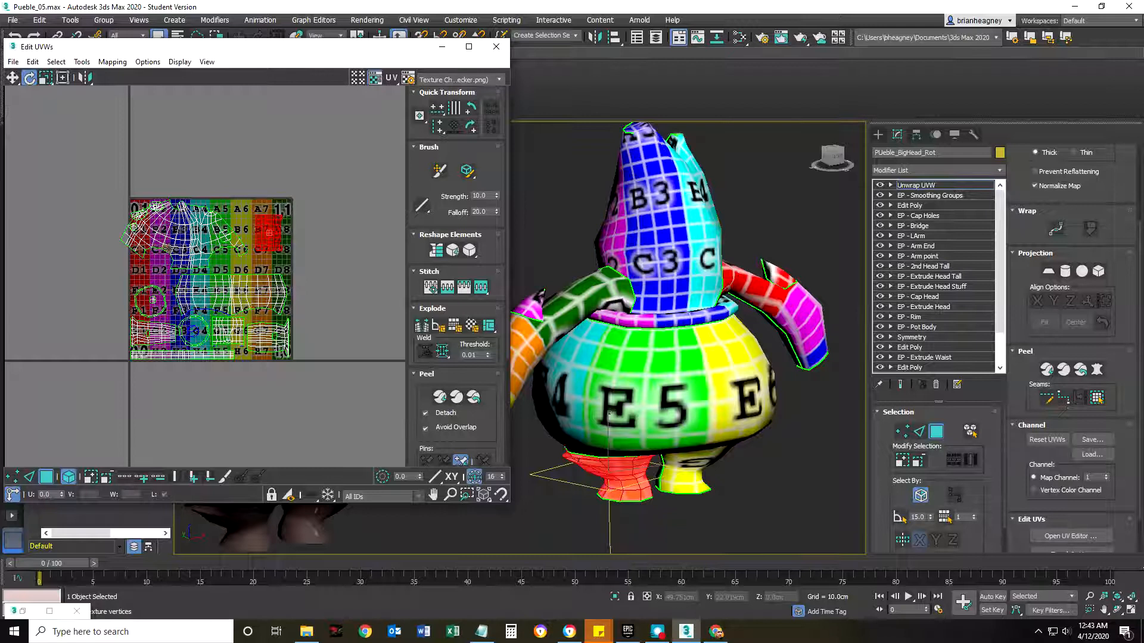
Select the head shell and the pot body shell in turn to identify them on the character.
left_click(166, 239)
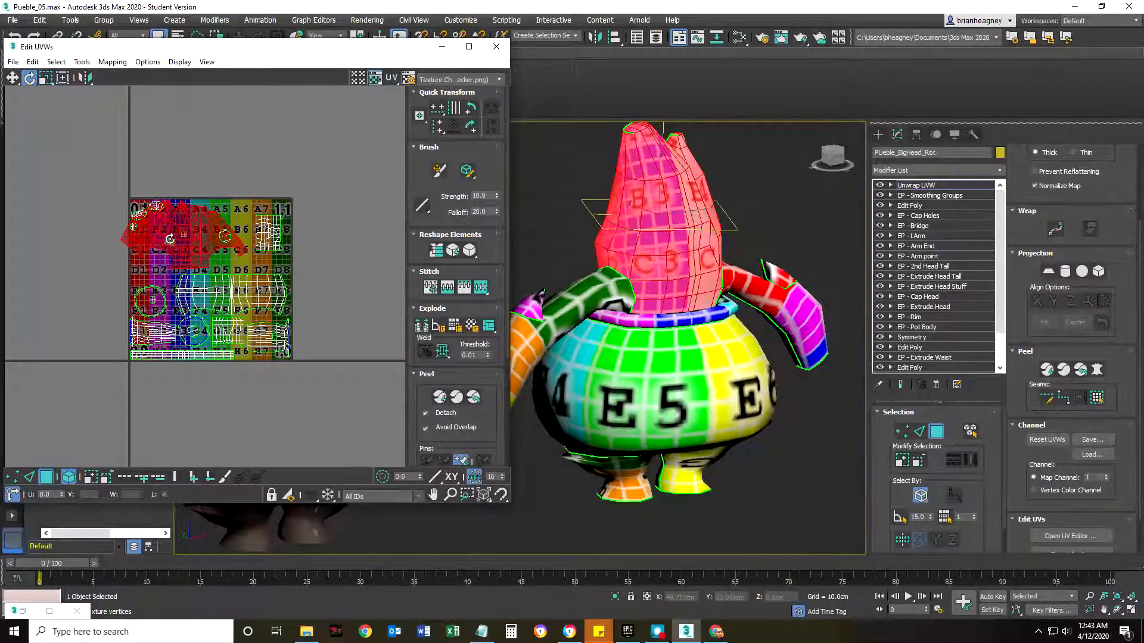
left_click(199, 290)
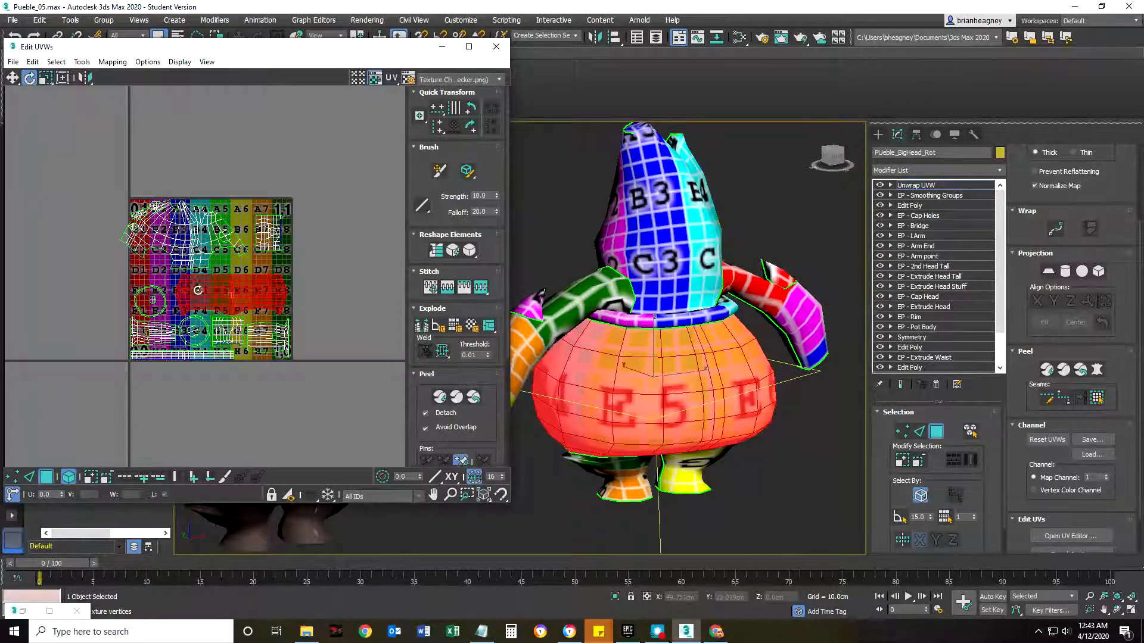
left_click(46, 78)
left_click_drag(218, 279, 215, 287)
scroll(220, 288, "up", 2)
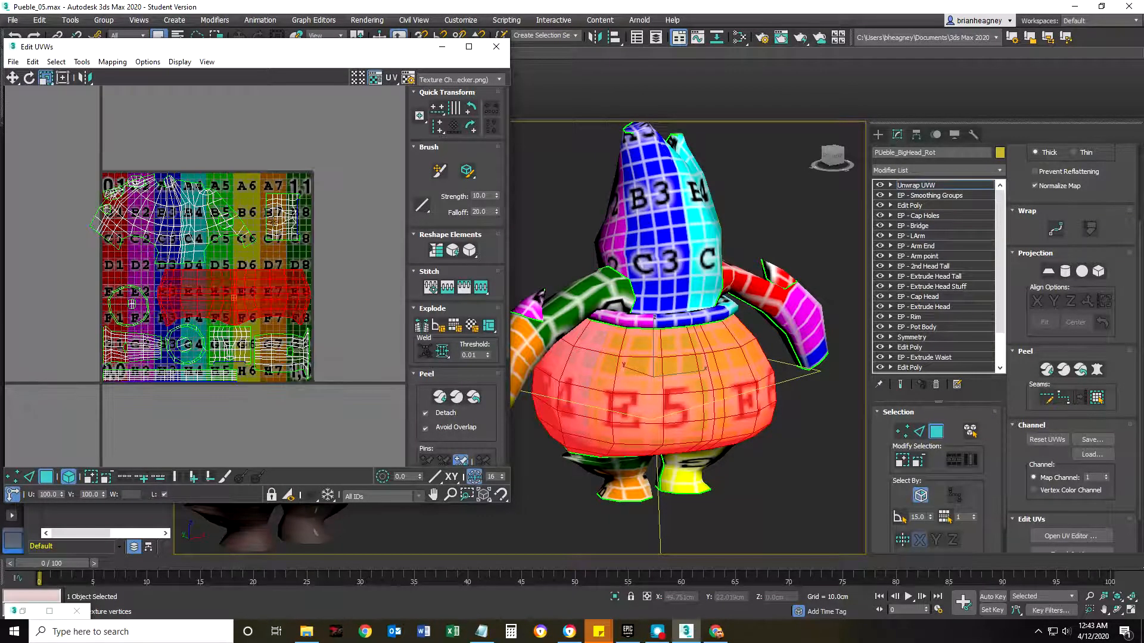
Select the leg's UV shell and examine the checker direction and sharpness on the leg up close.
left_click(623, 474)
scroll(619, 467, "up", 8)
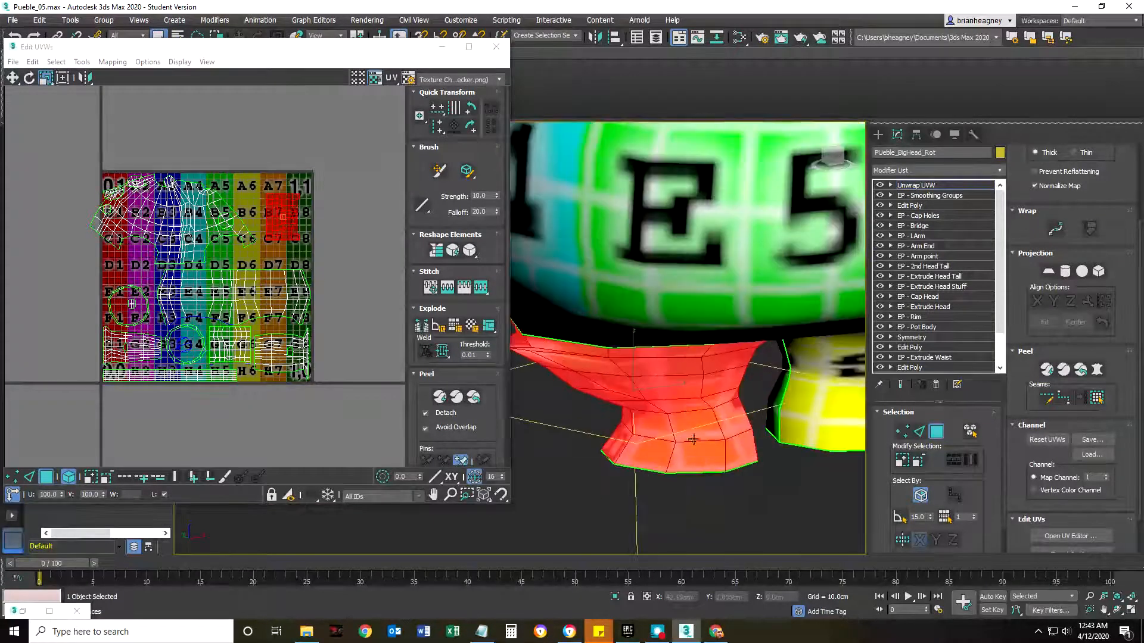
middle_click_drag(691, 438, 658, 439, "alt")
scroll(658, 439, "up", 5)
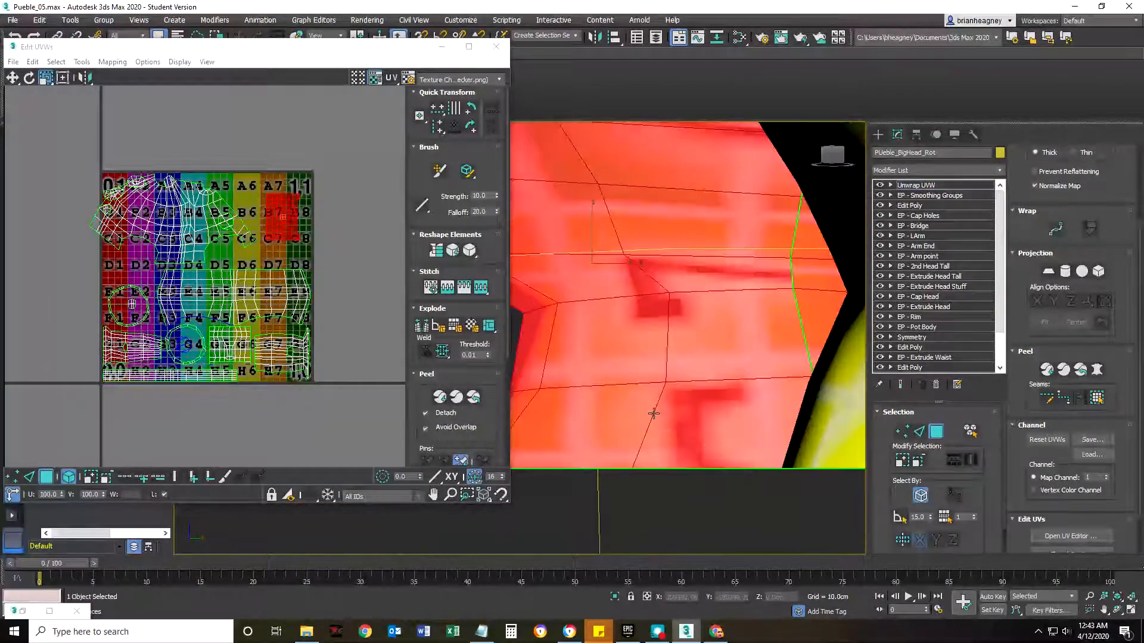
scroll(653, 413, "down", 3)
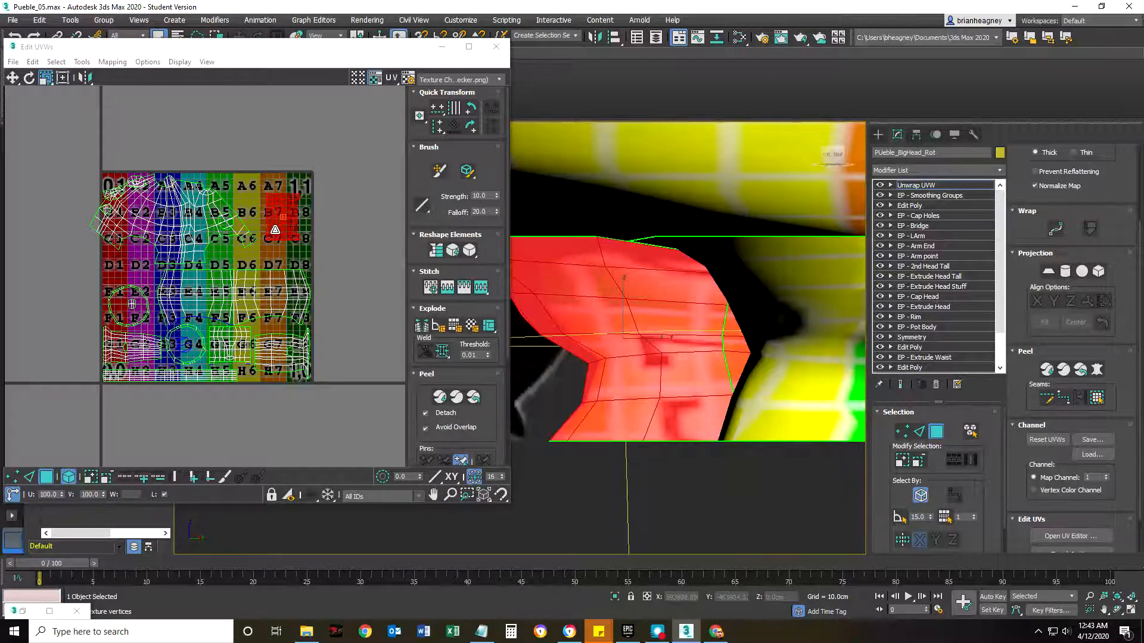
scroll(275, 231, "up", 3)
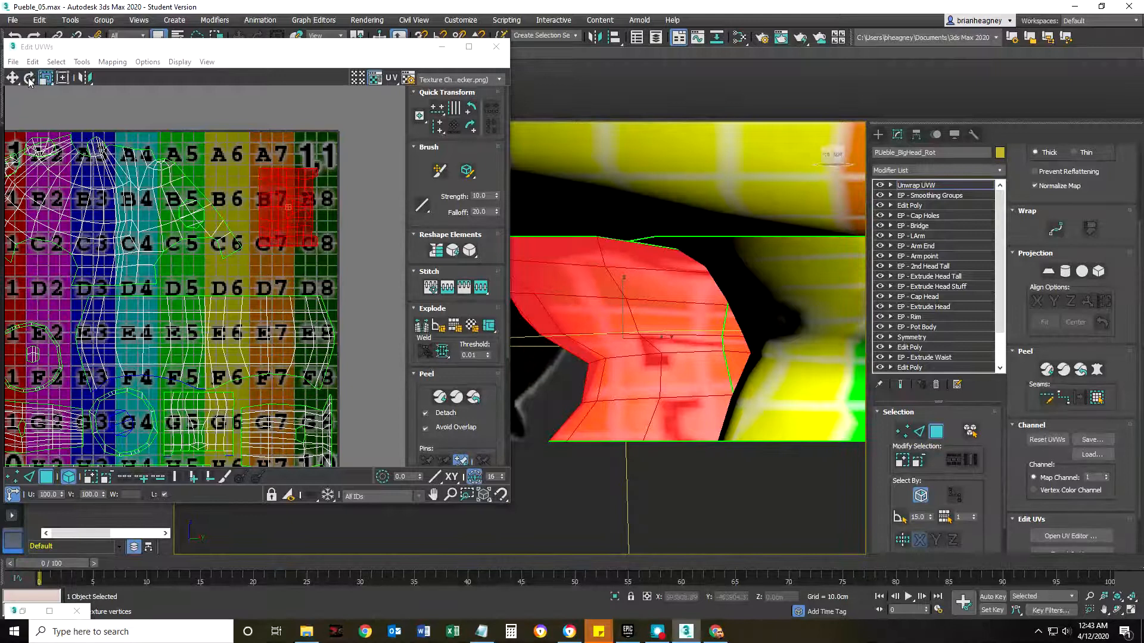
Rotate the leg's UV shell about 90 degrees and check the checker on the leg from the other side.
left_click(223, 165)
key("ctrl+z")
left_click(28, 78)
left_click_drag(261, 179, 248, 235)
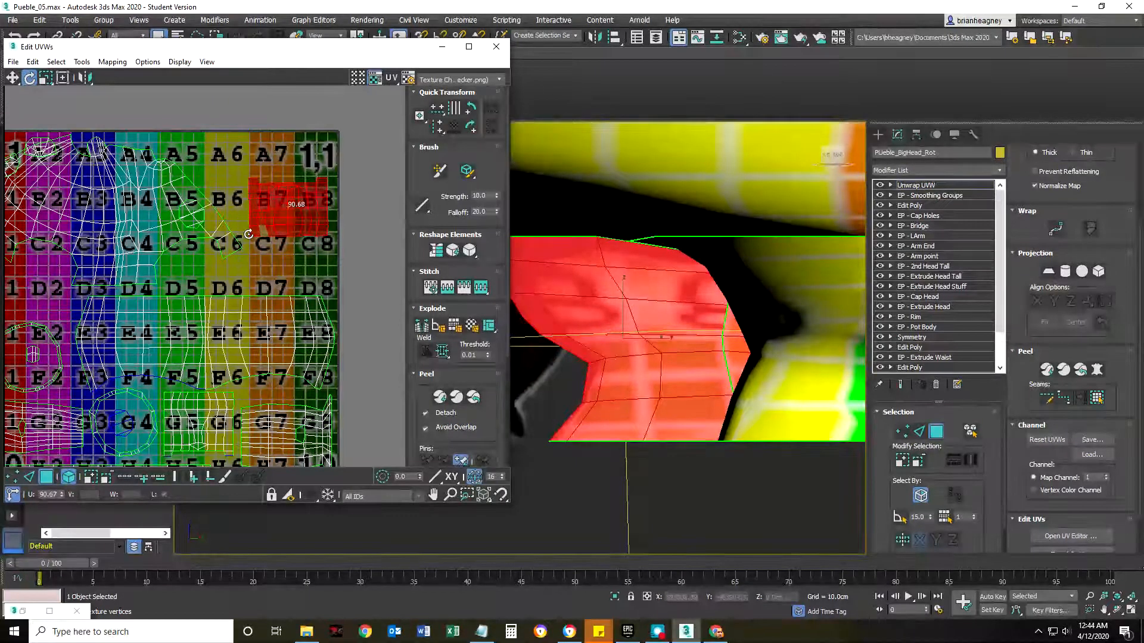
scroll(659, 281, "down", 4)
middle_click_drag(649, 266, 659, 227, "alt")
middle_click_drag(876, 245, 857, 272, "alt")
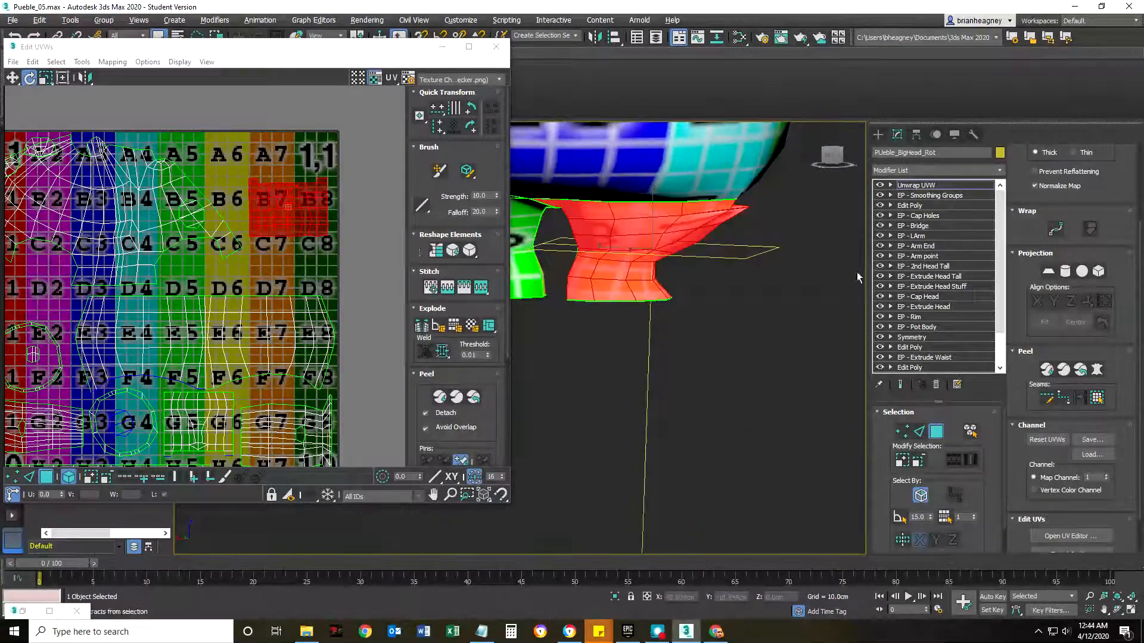
Scale the leg's UV shell horizontally so it spans columns 6 to 8, check the leg's checker and clear the selection.
left_click(44, 81)
left_click(46, 97)
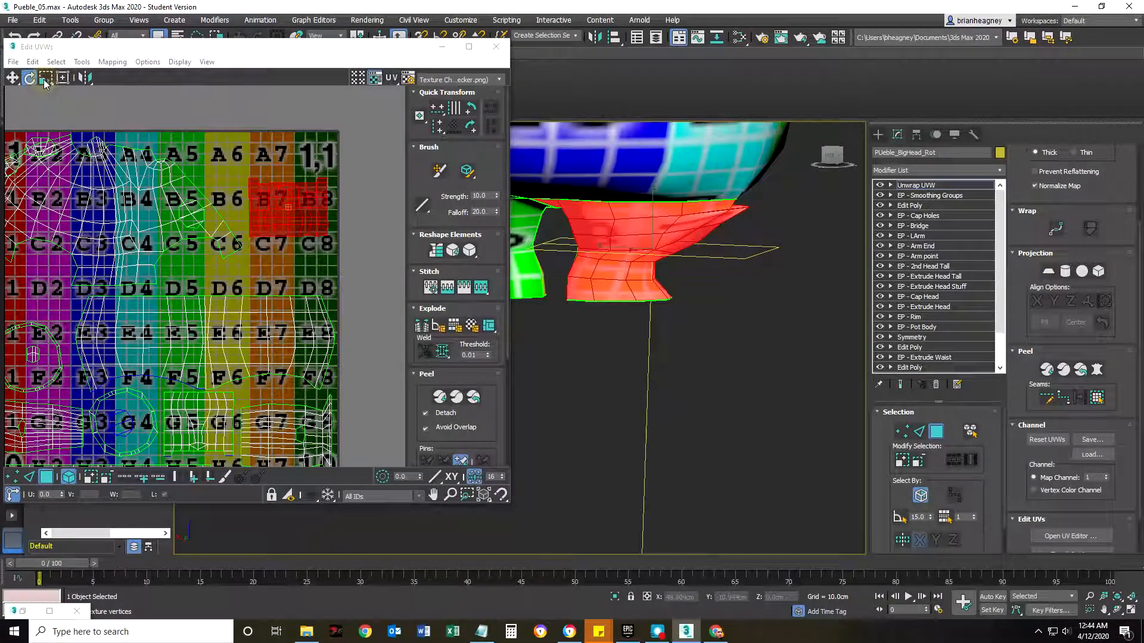
left_click(173, 145)
left_click(44, 78)
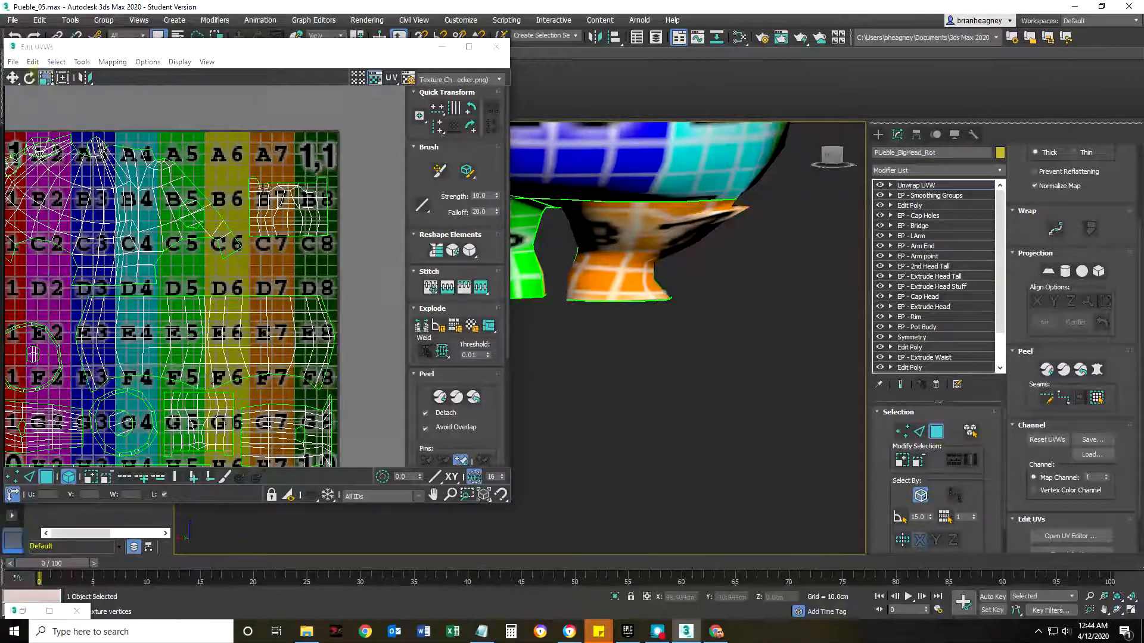
left_click(292, 205)
left_click_drag(306, 205, 387, 215)
middle_click_drag(741, 287, 580, 295)
left_click(297, 281)
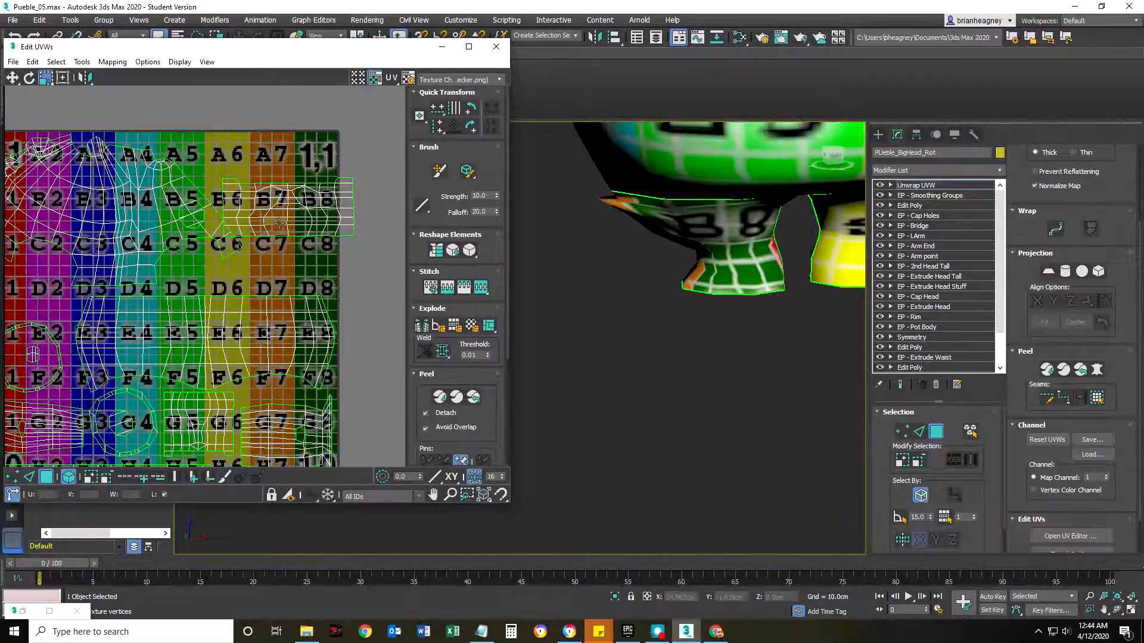
Pack all the UV shells into the texture square with 0.02 padding, leaving Rescale and Rotate off.
scroll(246, 282, "down", 2)
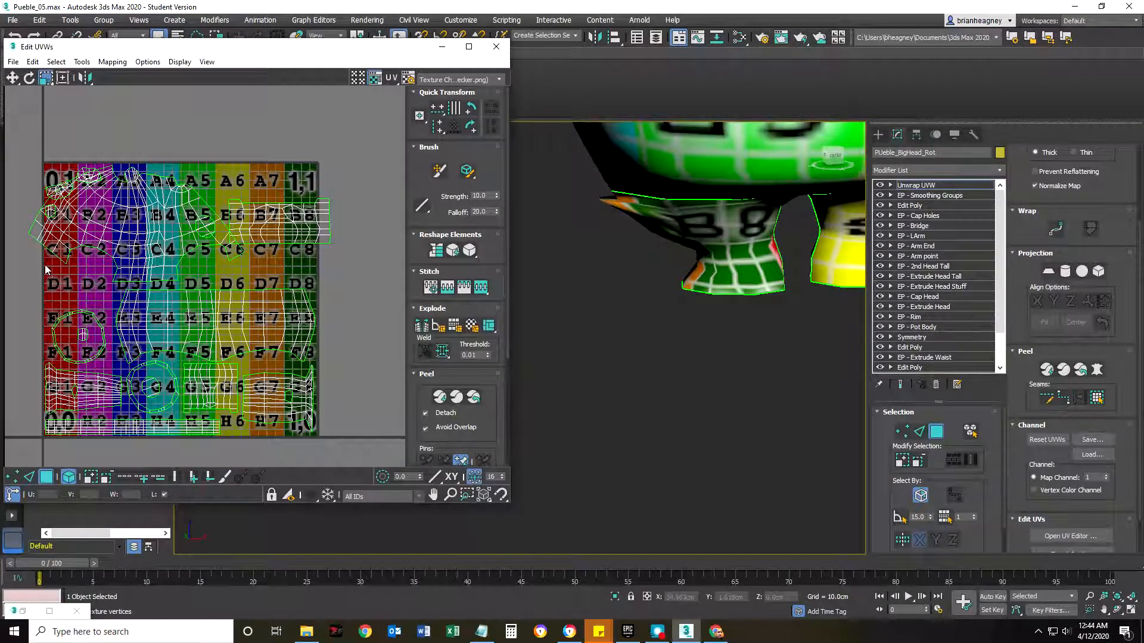
scroll(458, 401, "down", 5)
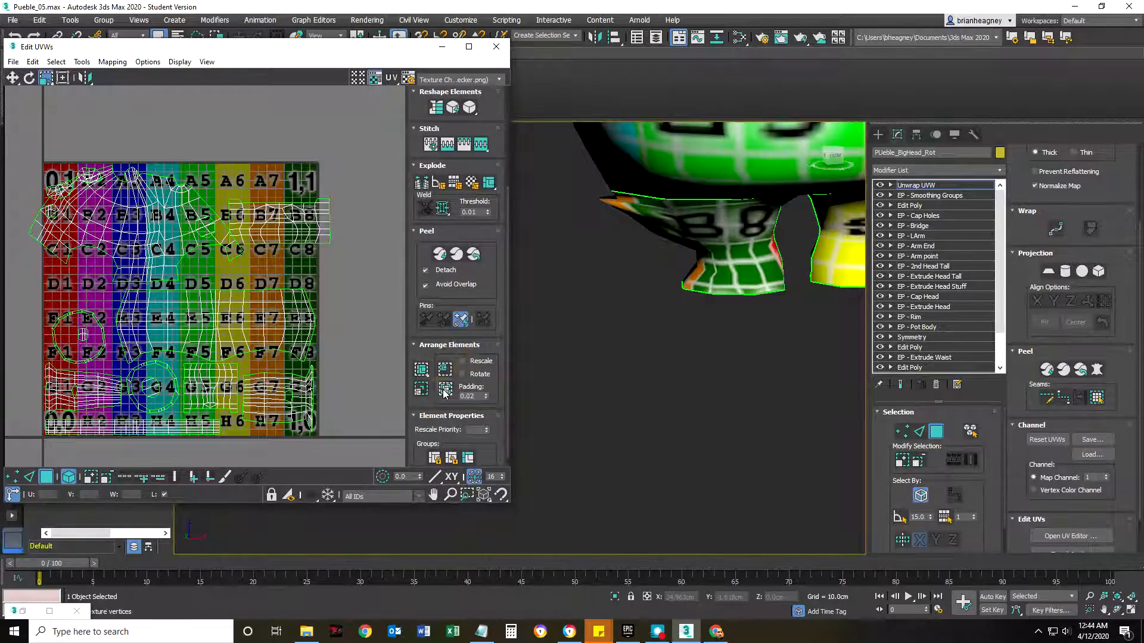
left_click(444, 389)
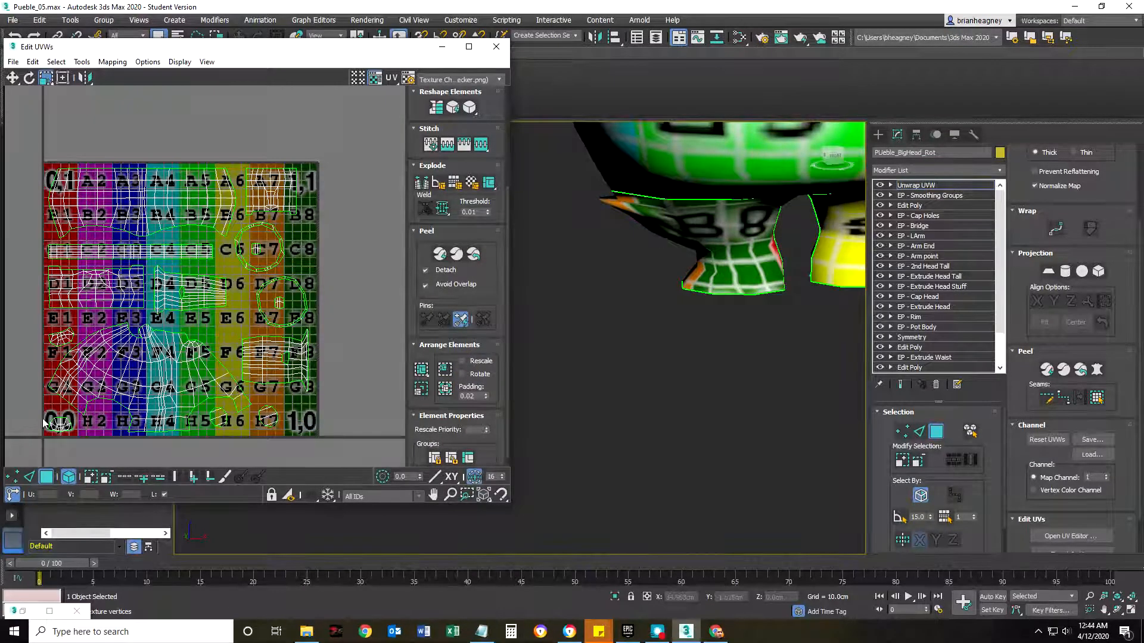